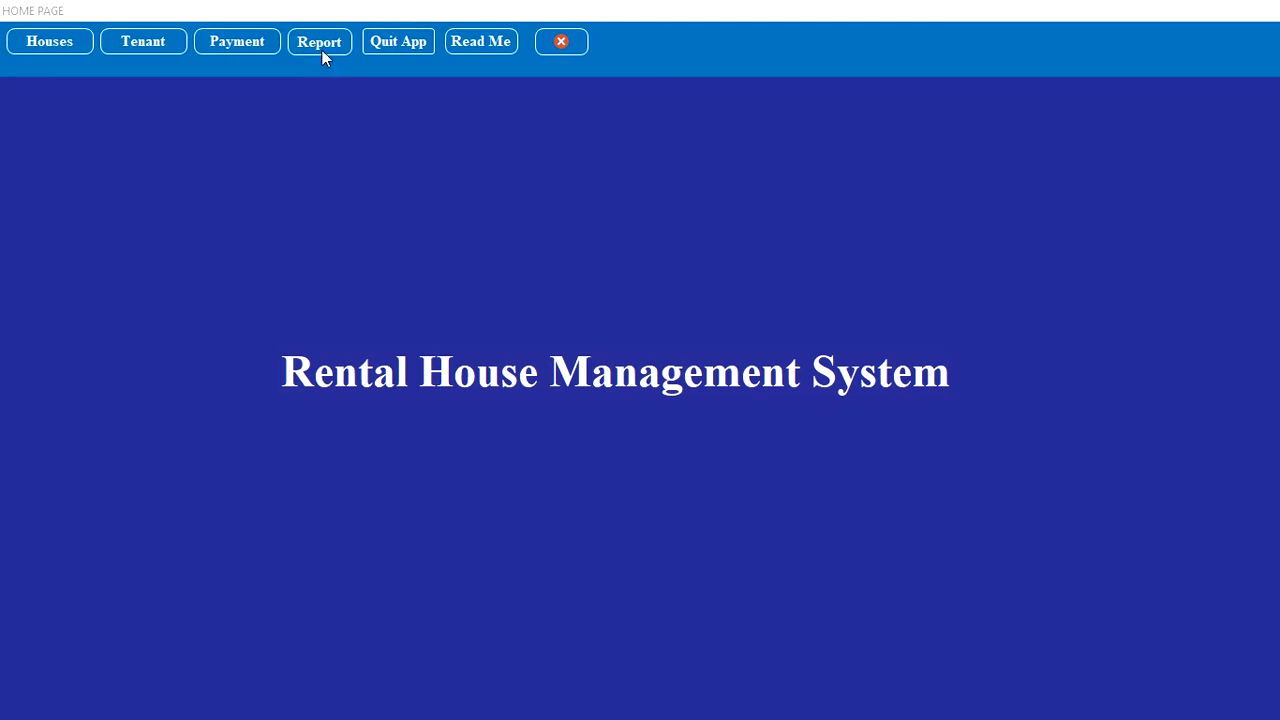
# Step: Open the Houses form from the HOME PAGE's top bar
pyautogui.click(72, 44)
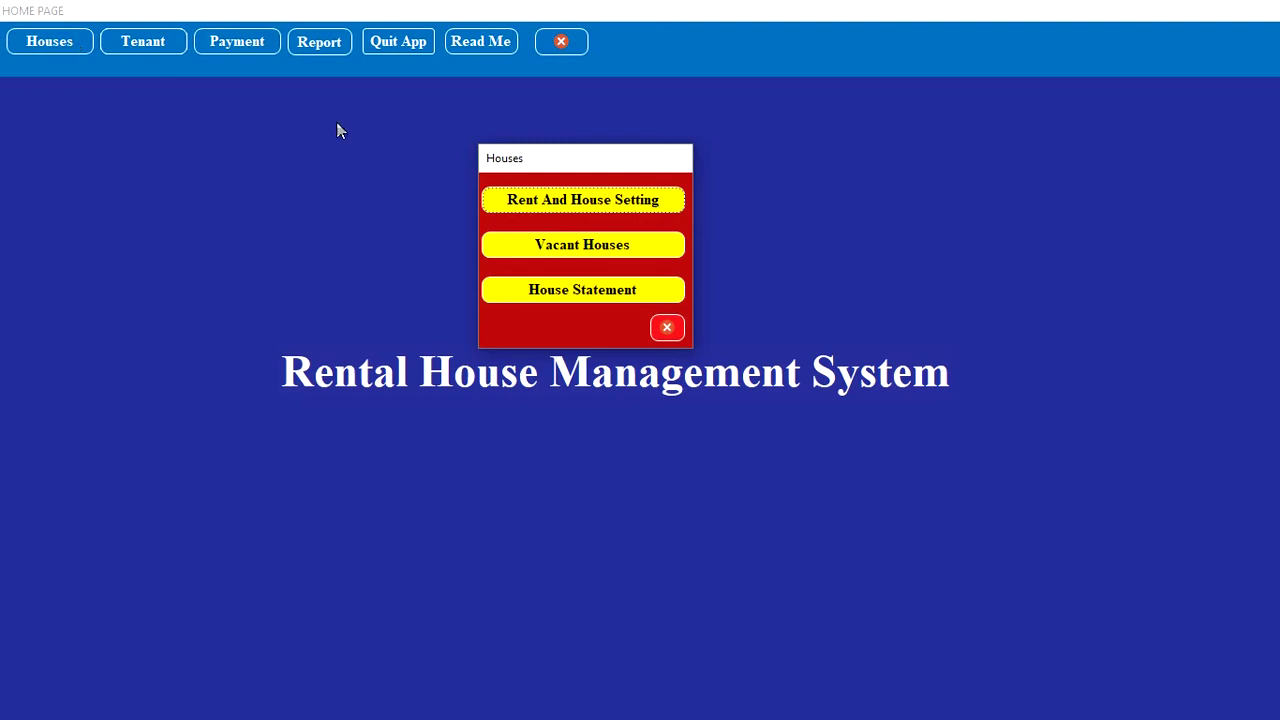
# Step: In Rent And House Setting, add Apartment 10 with 100,000 monthly rent and 100,000 deposit
pyautogui.click(622, 203)
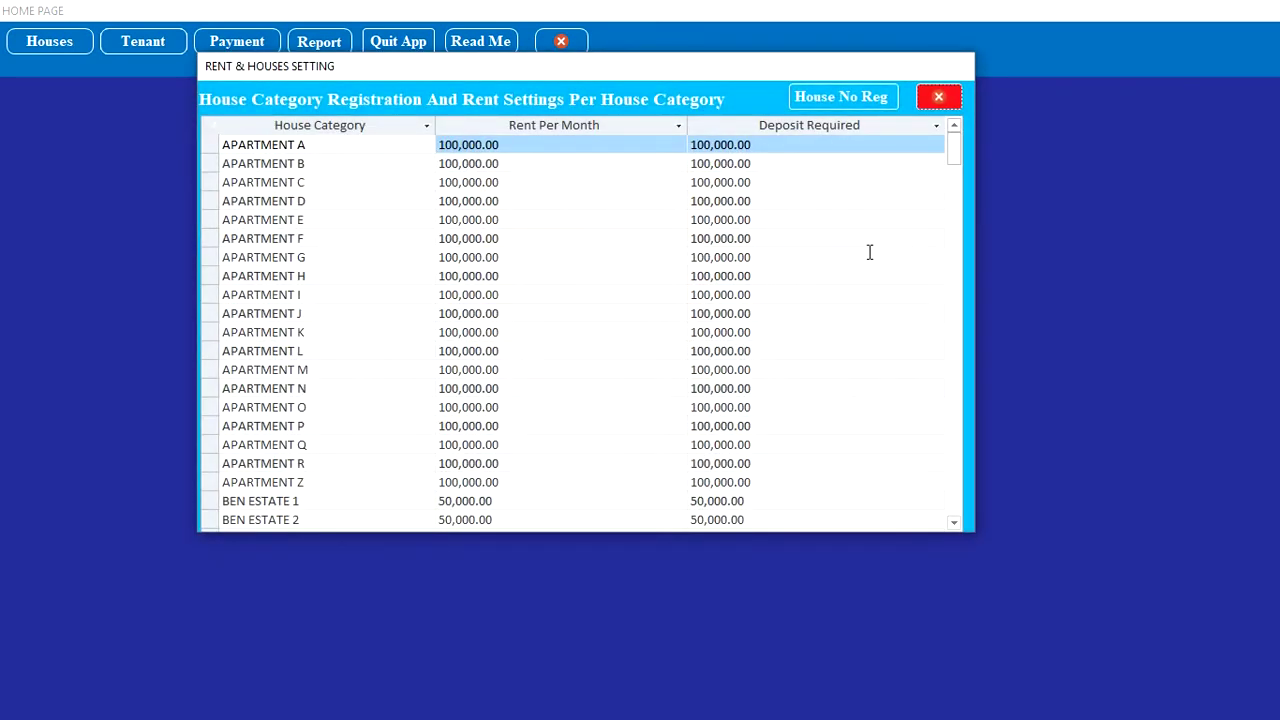
pyautogui.moveTo(954, 176); pyautogui.dragTo(944, 598)
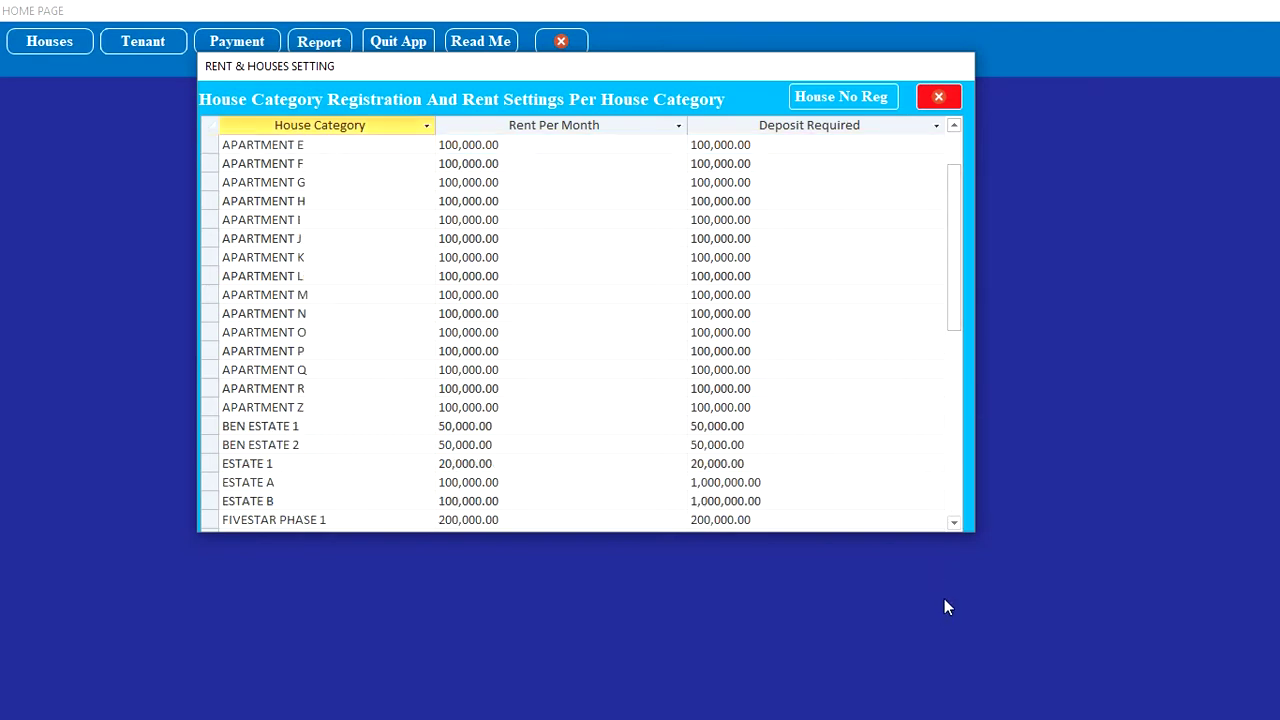
pyautogui.moveTo(954, 522); pyautogui.dragTo(954, 522)
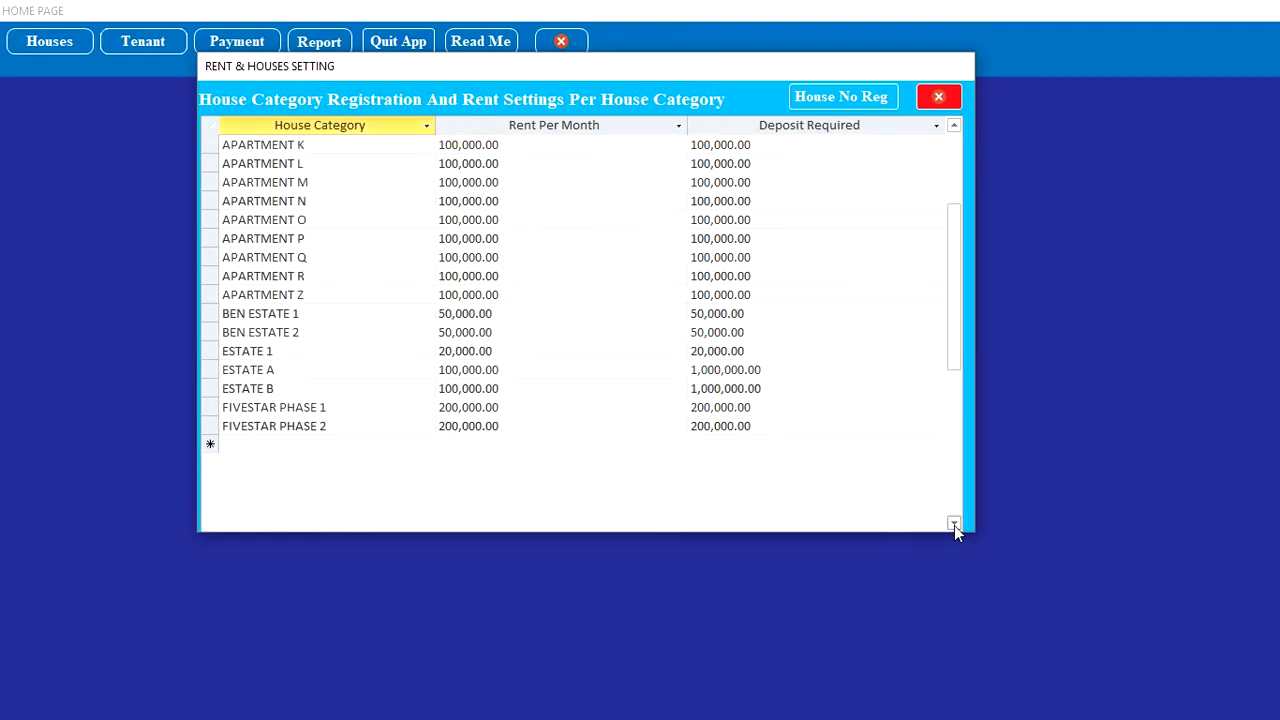
pyautogui.click(295, 443)
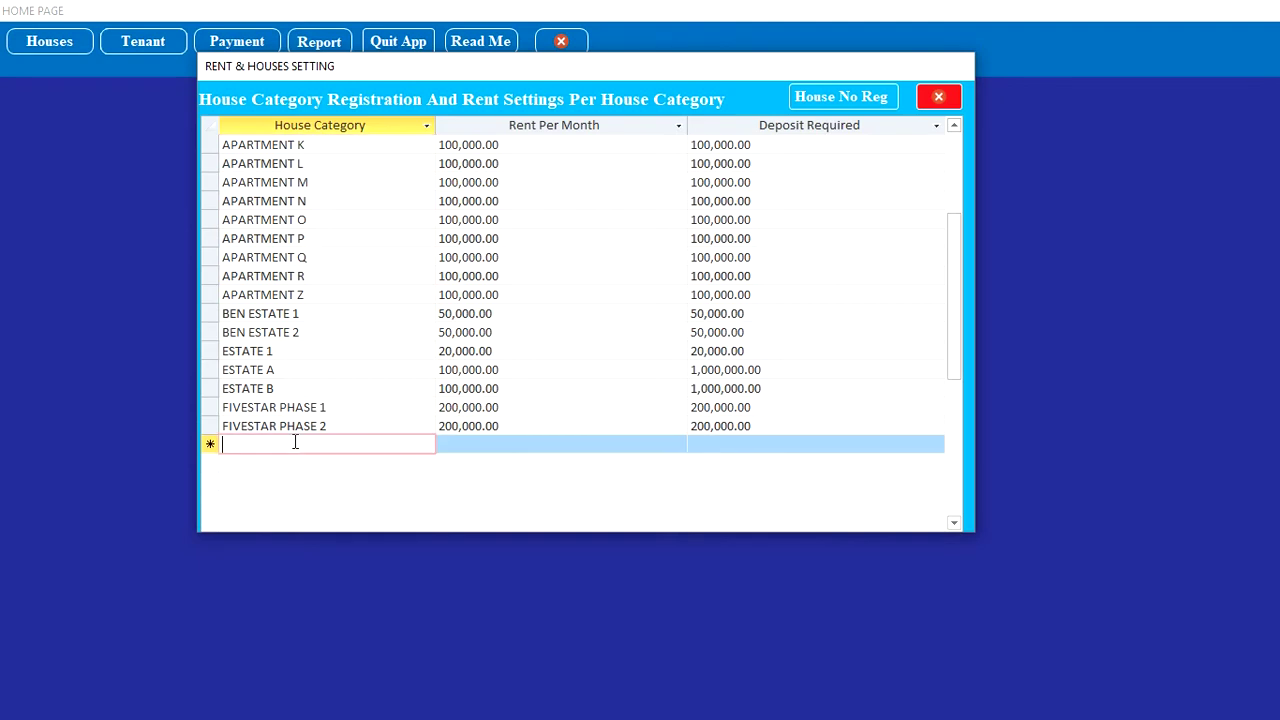
pyautogui.write('Apartment 1')
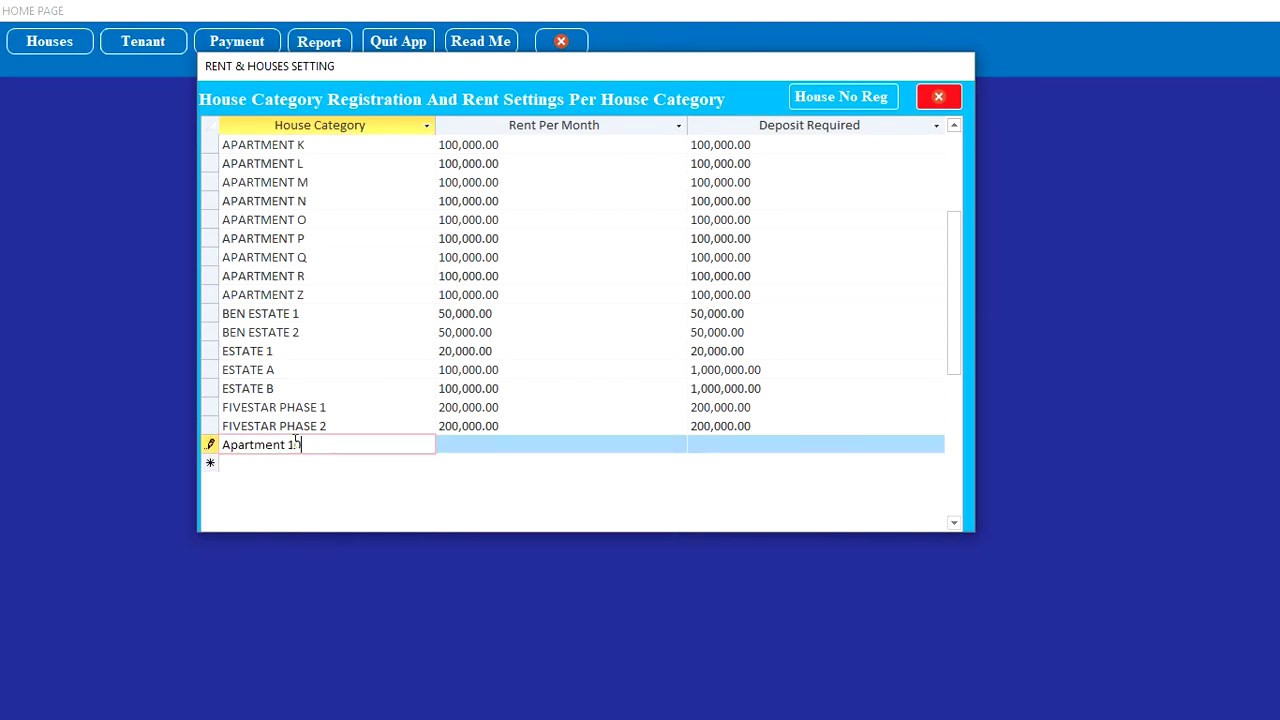
pyautogui.write('0')
pyautogui.click(487, 448)
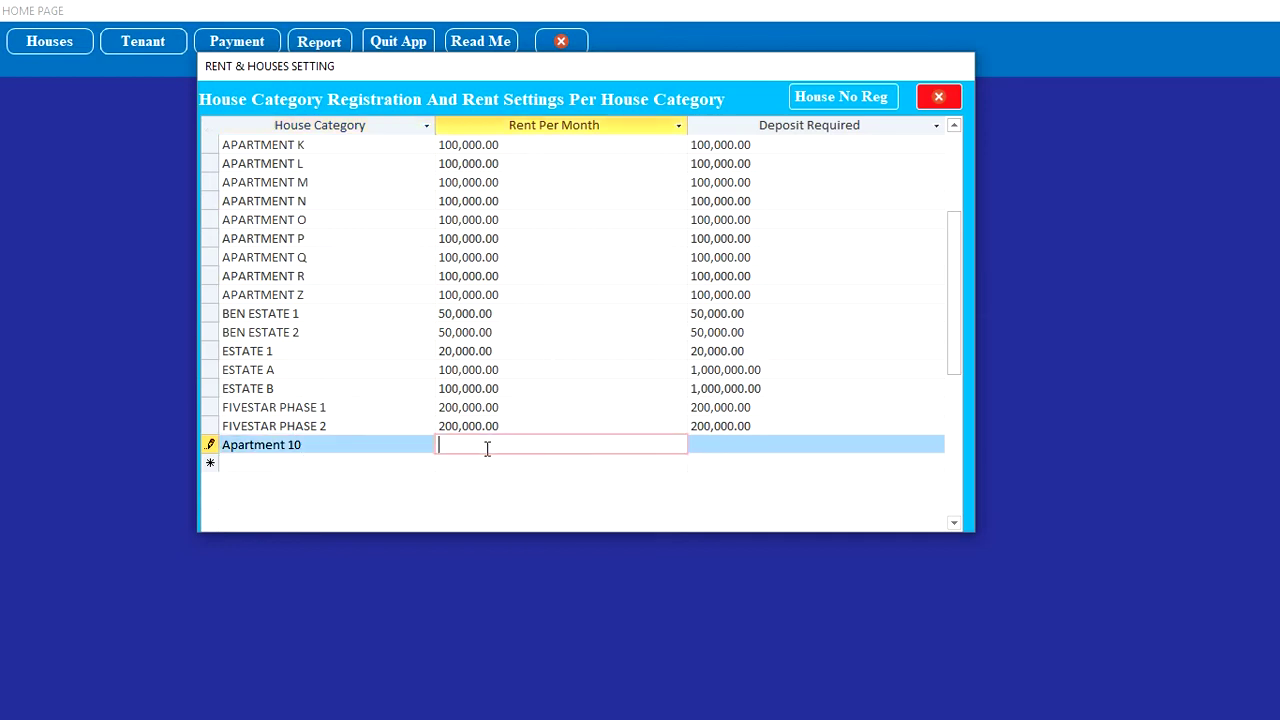
pyautogui.write('100000')
pyautogui.click(769, 443)
pyautogui.write('1')
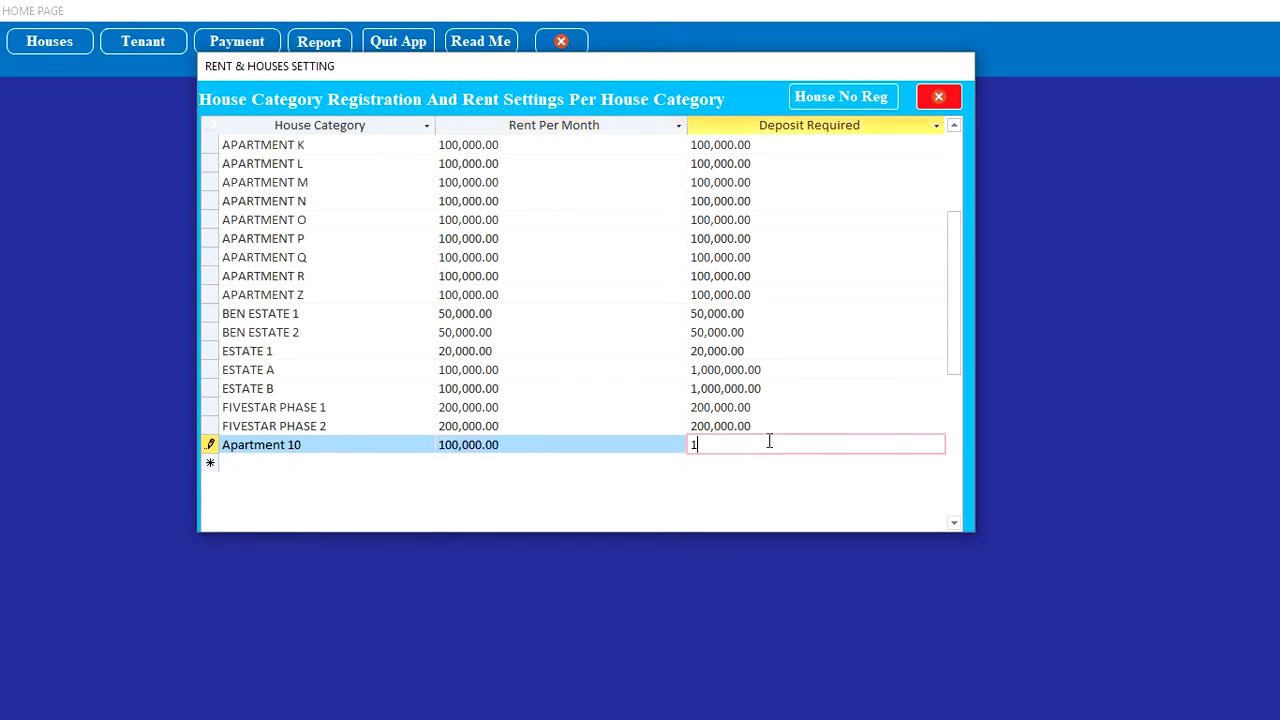
pyautogui.write('00000')
# Step: Add the Apartment 11 category and open the Rooms Registration form
pyautogui.click(301, 467)
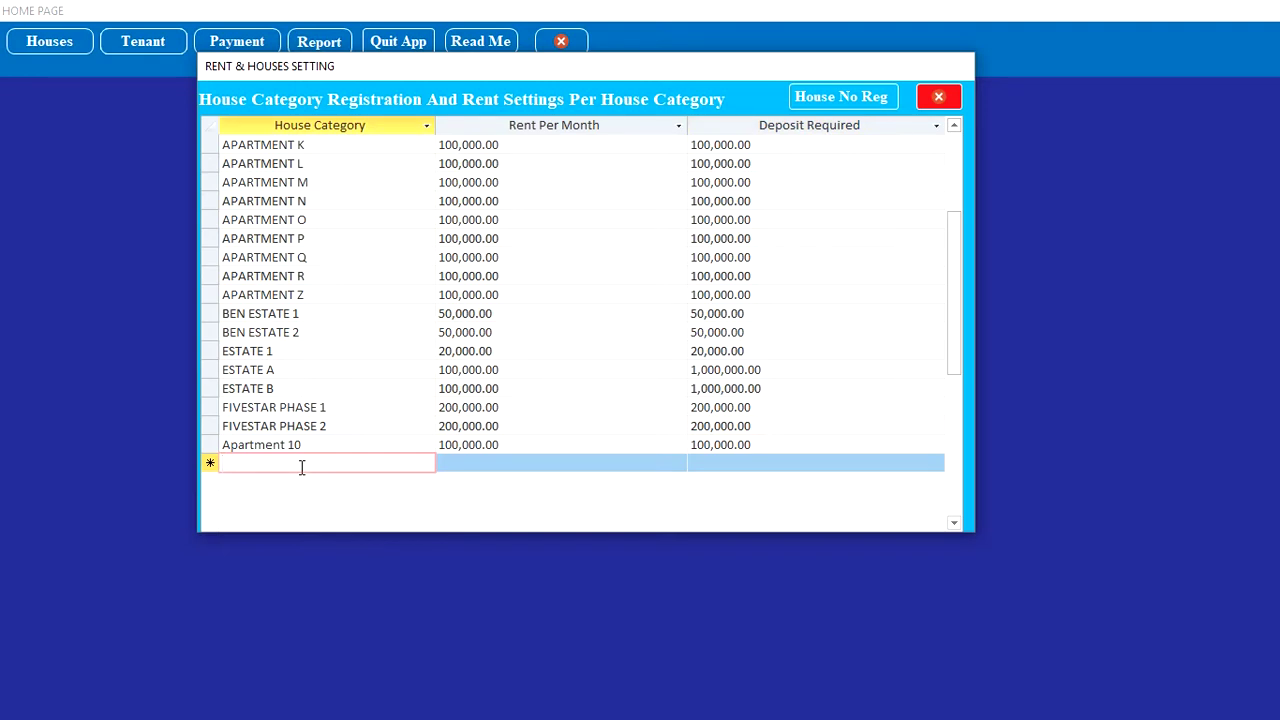
pyautogui.write('Apartment')
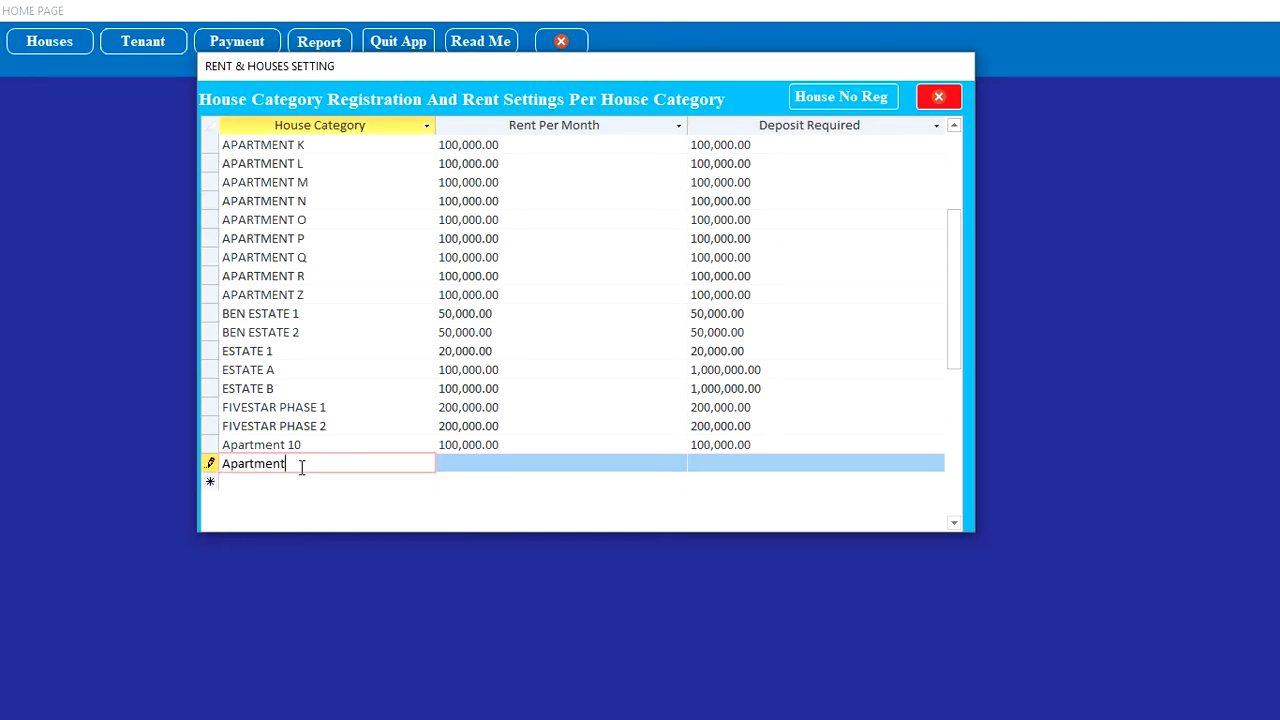
pyautogui.write(' 11')
pyautogui.click(312, 481)
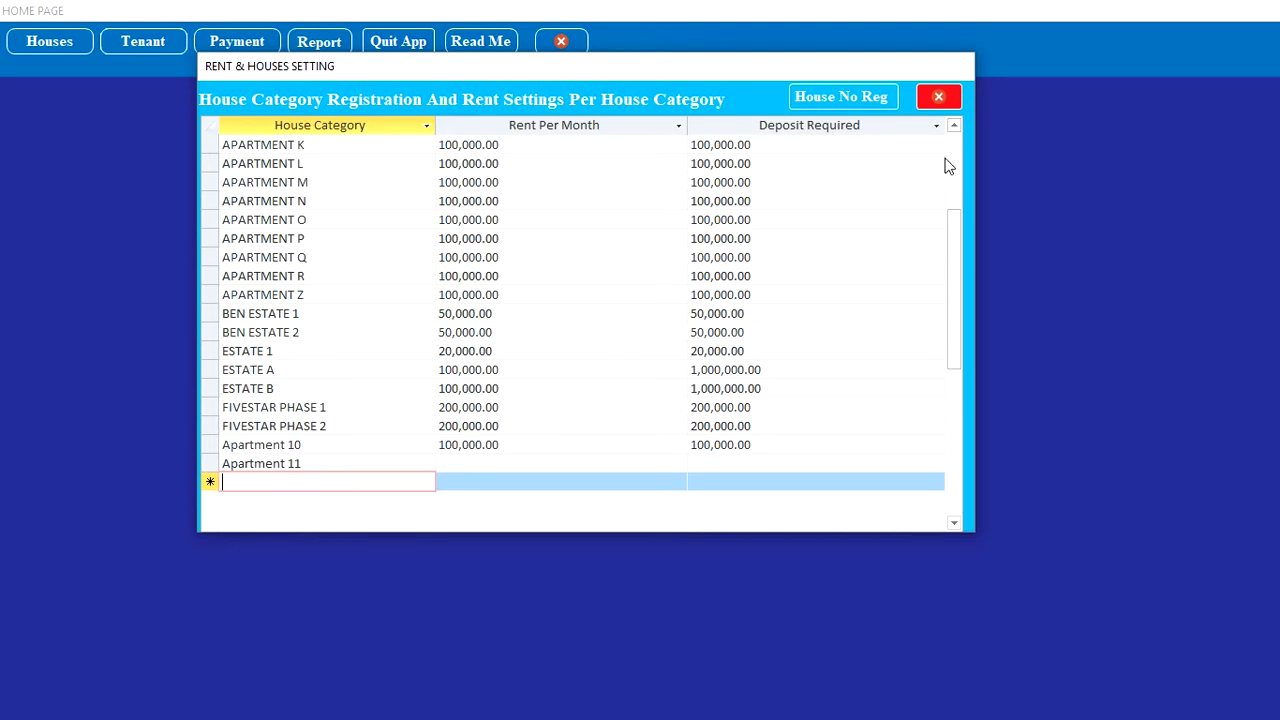
pyautogui.click(862, 99)
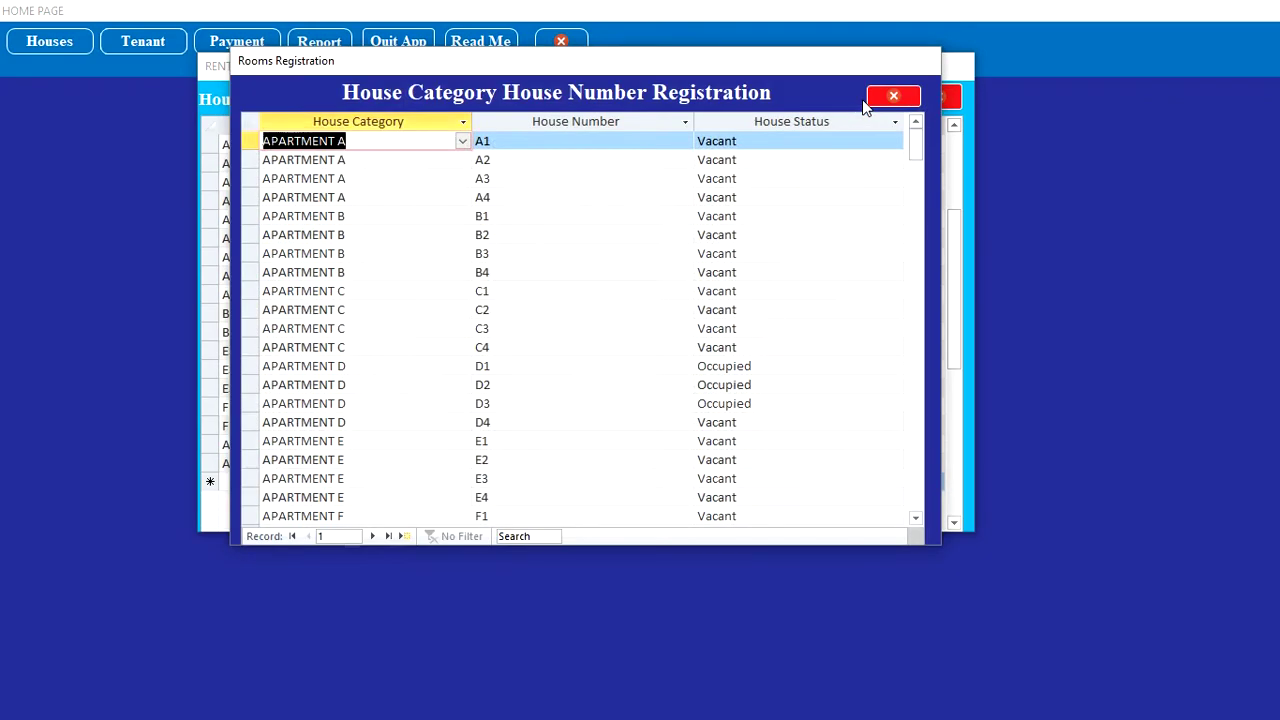
# Step: Register house A10 under Apartment 10 with status Vacant
pyautogui.moveTo(918, 150); pyautogui.dragTo(916, 505)
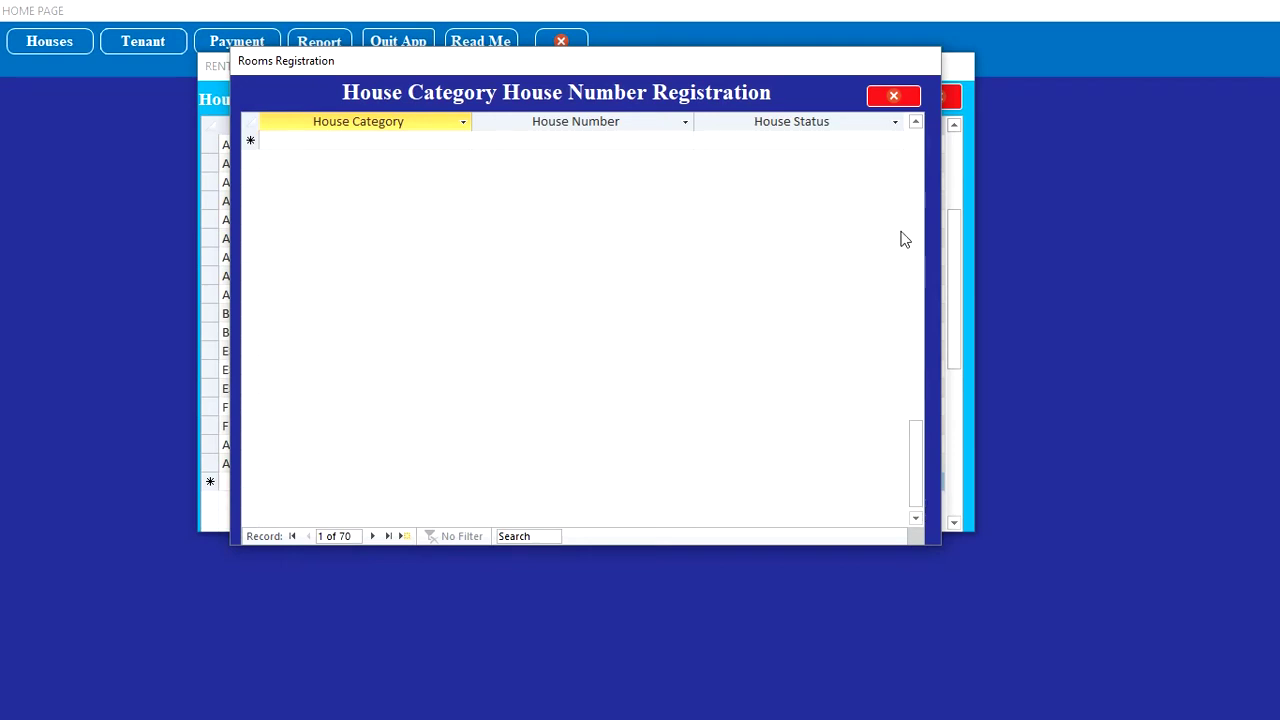
pyautogui.click(915, 124)
pyautogui.click(915, 124)
pyautogui.click(915, 124)
pyautogui.click(915, 124)
pyautogui.click(915, 124)
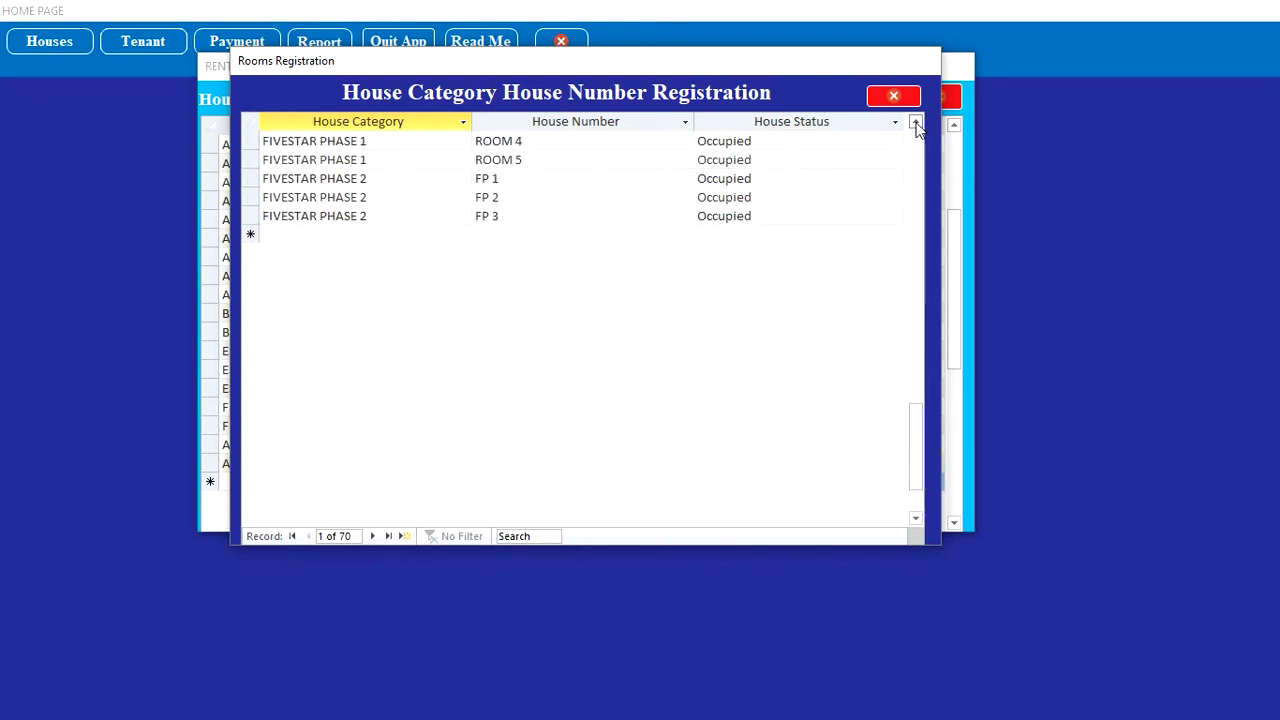
pyautogui.click(453, 234)
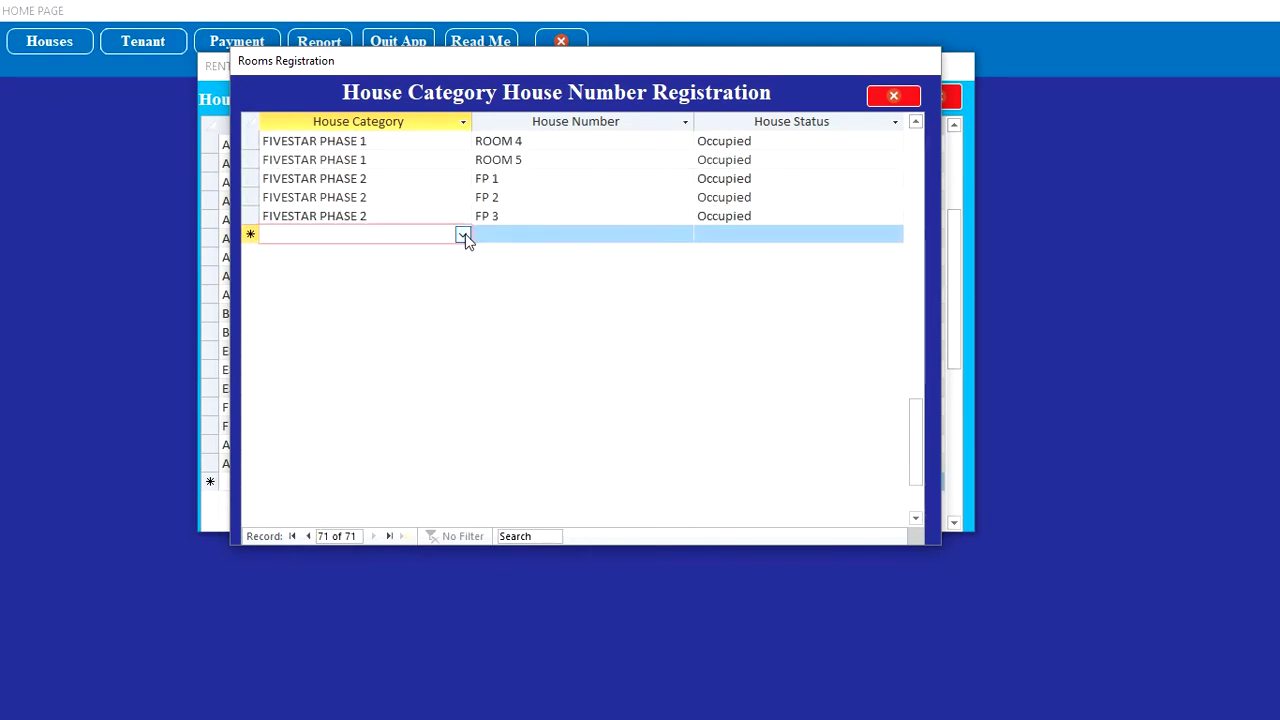
pyautogui.click(462, 234)
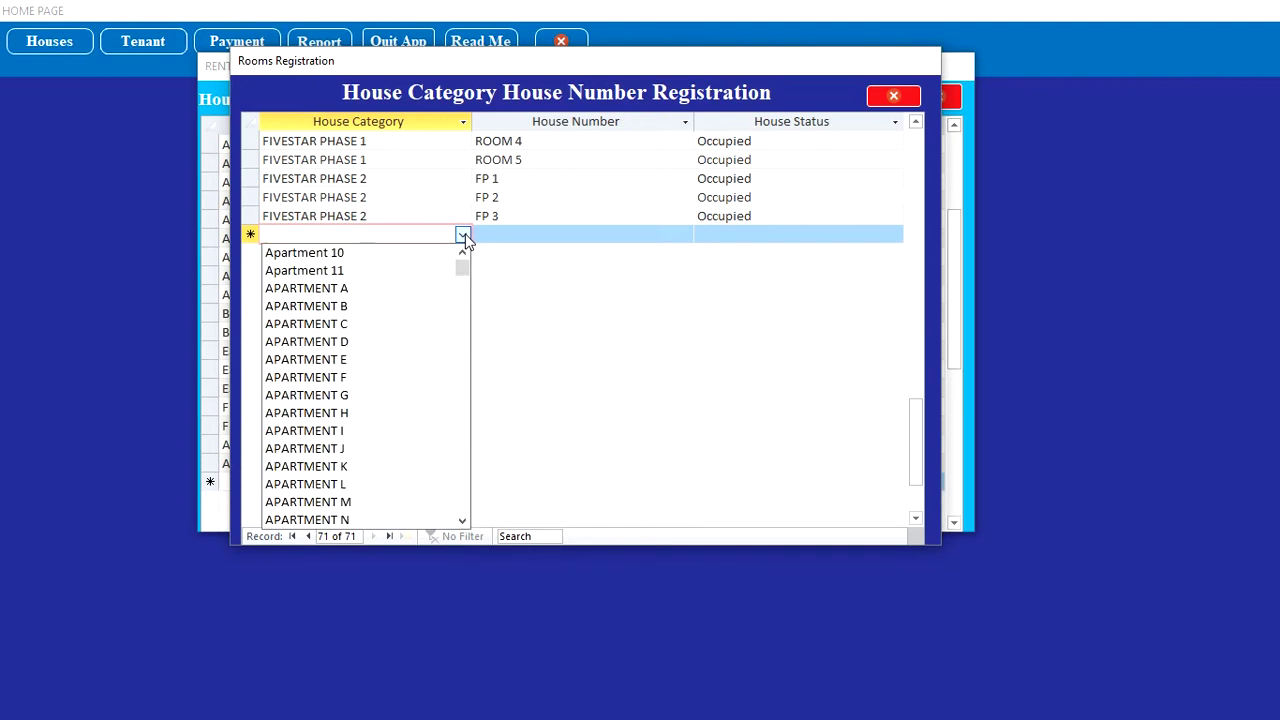
pyautogui.click(416, 253)
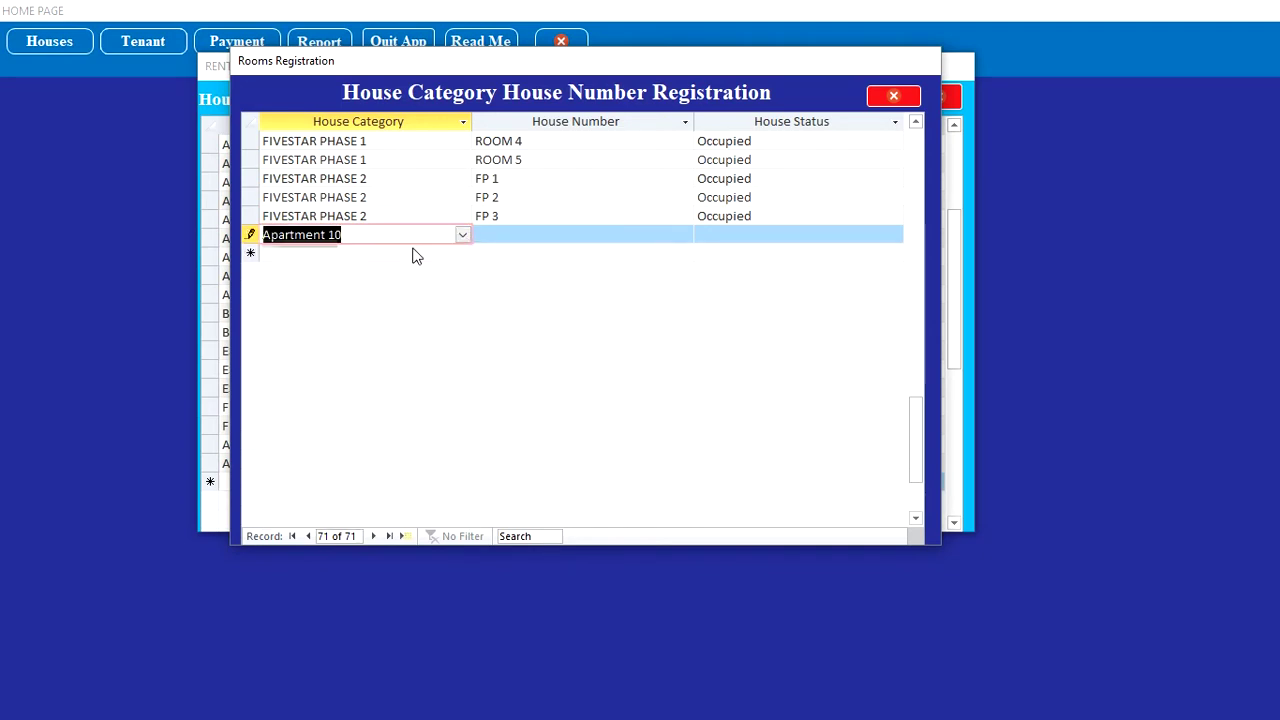
pyautogui.click(502, 236)
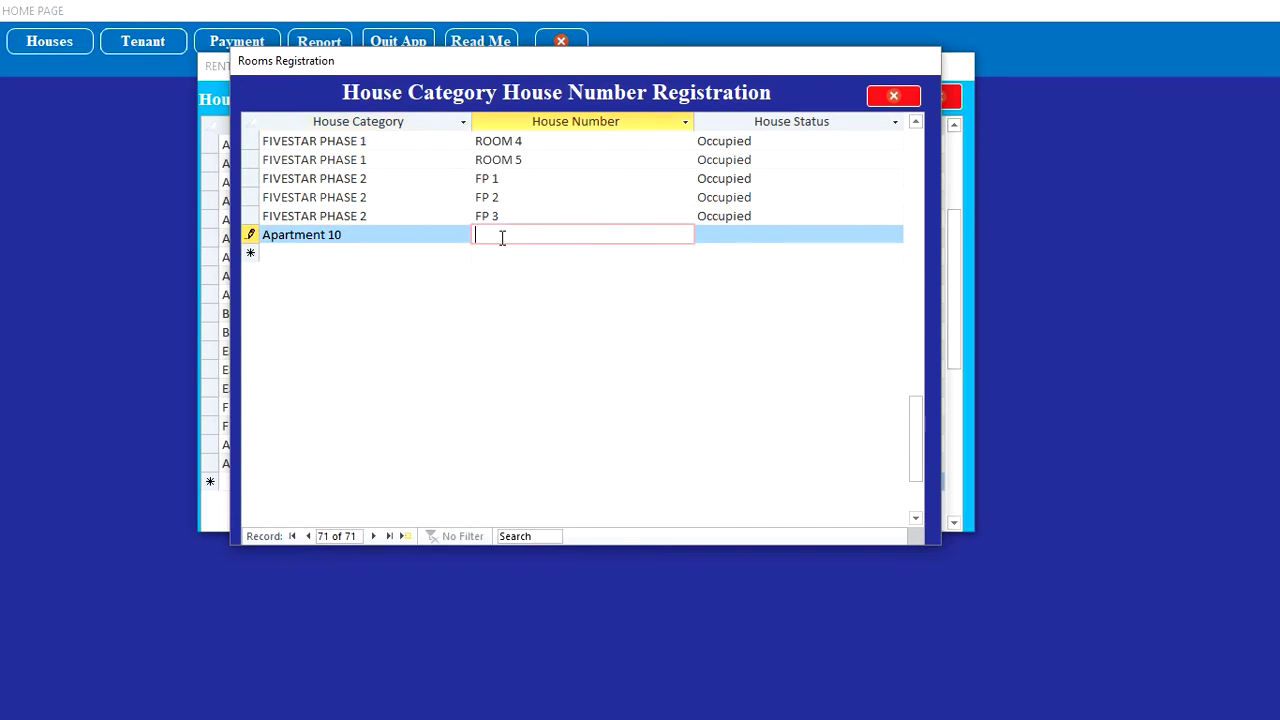
pyautogui.write('A10')
pyautogui.click(734, 240)
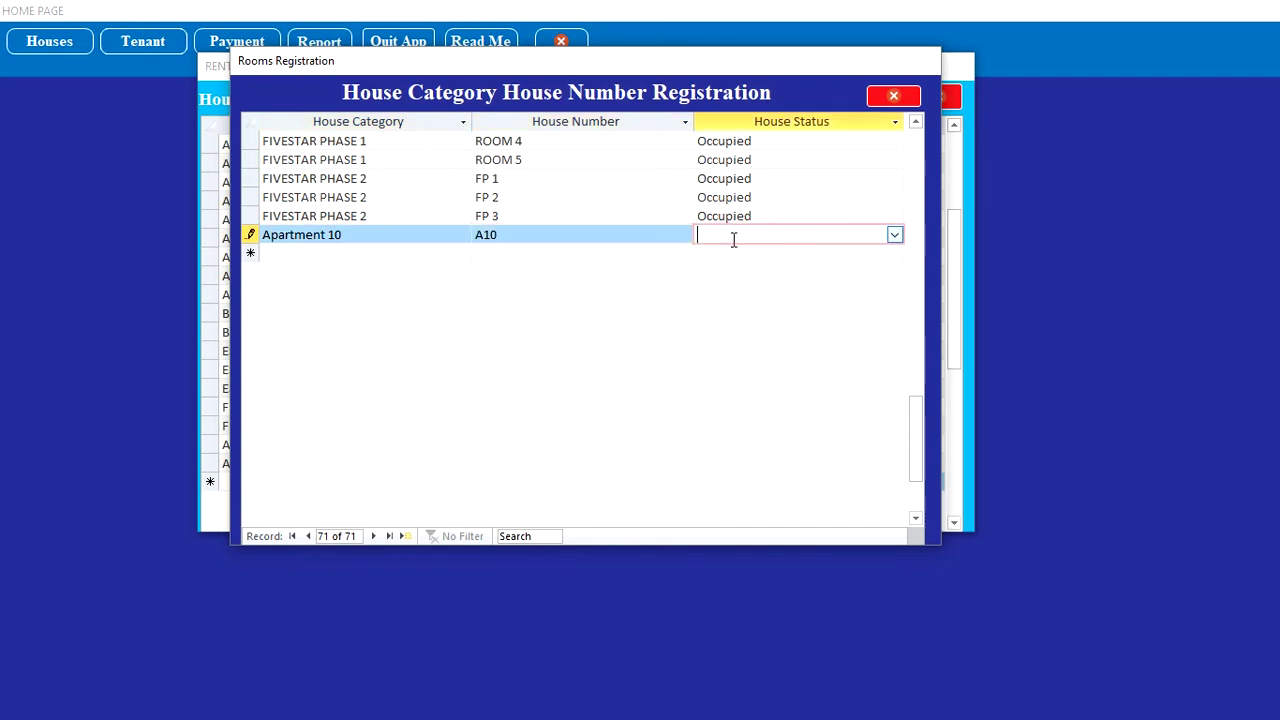
pyautogui.click(890, 234)
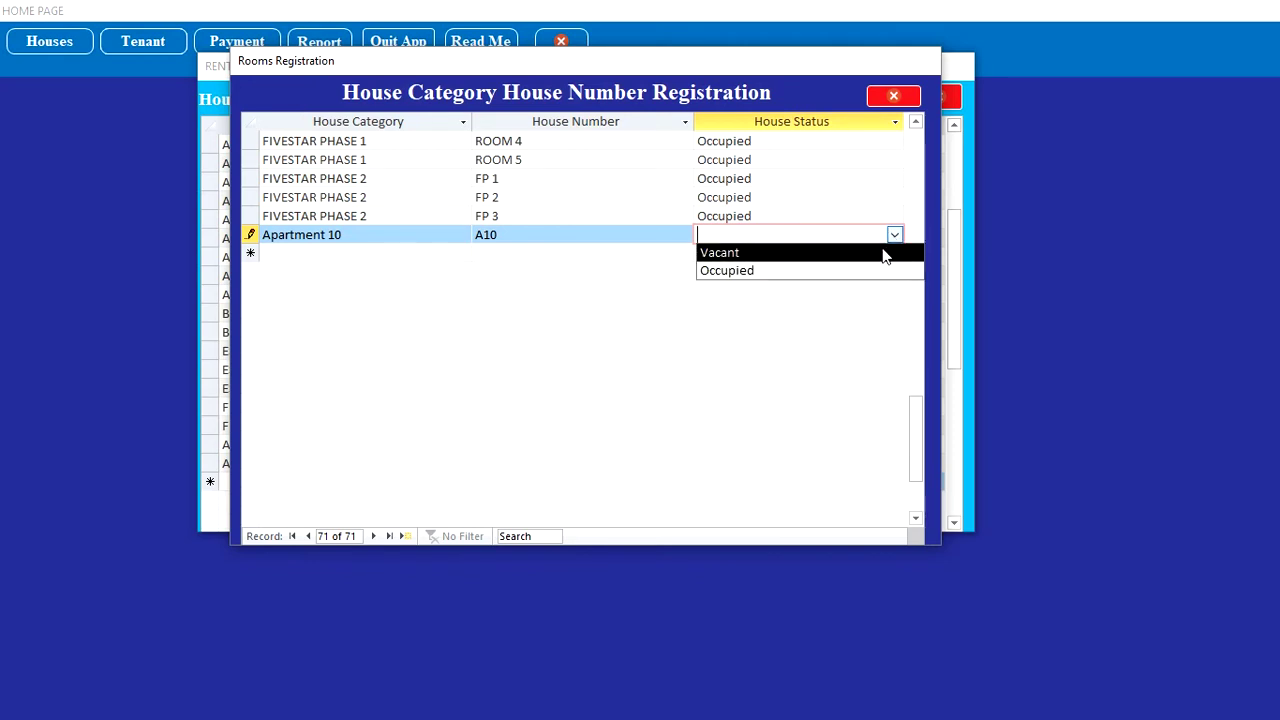
pyautogui.click(883, 250)
# Step: Register house A11 under Apartment 10 with status Vacant
pyautogui.click(437, 251)
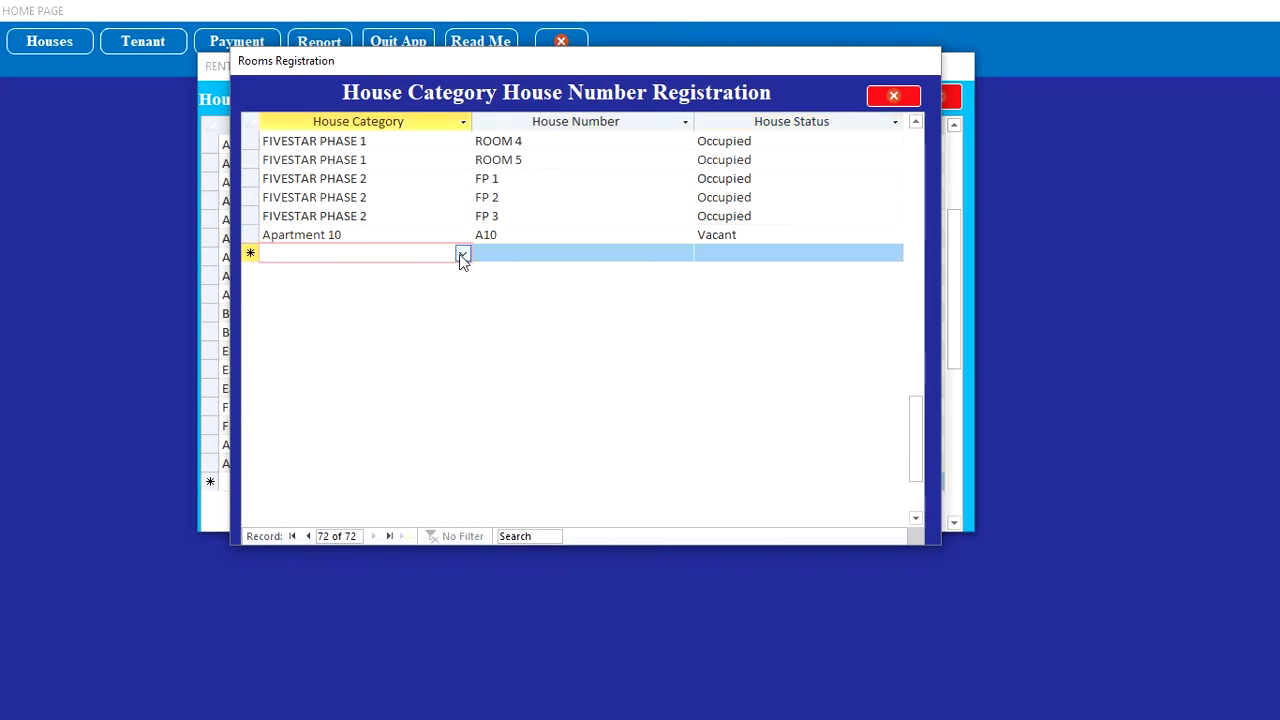
pyautogui.click(461, 253)
pyautogui.click(455, 276)
pyautogui.click(507, 256)
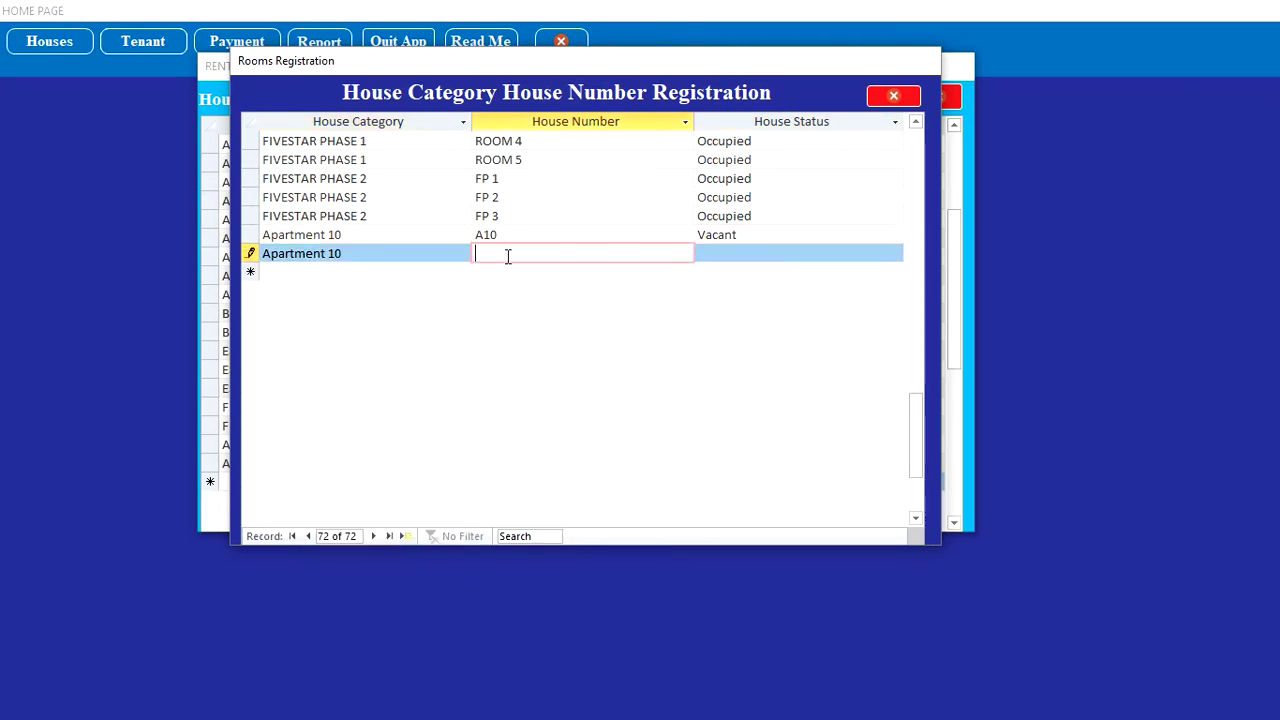
pyautogui.write('A11')
pyautogui.click(800, 254)
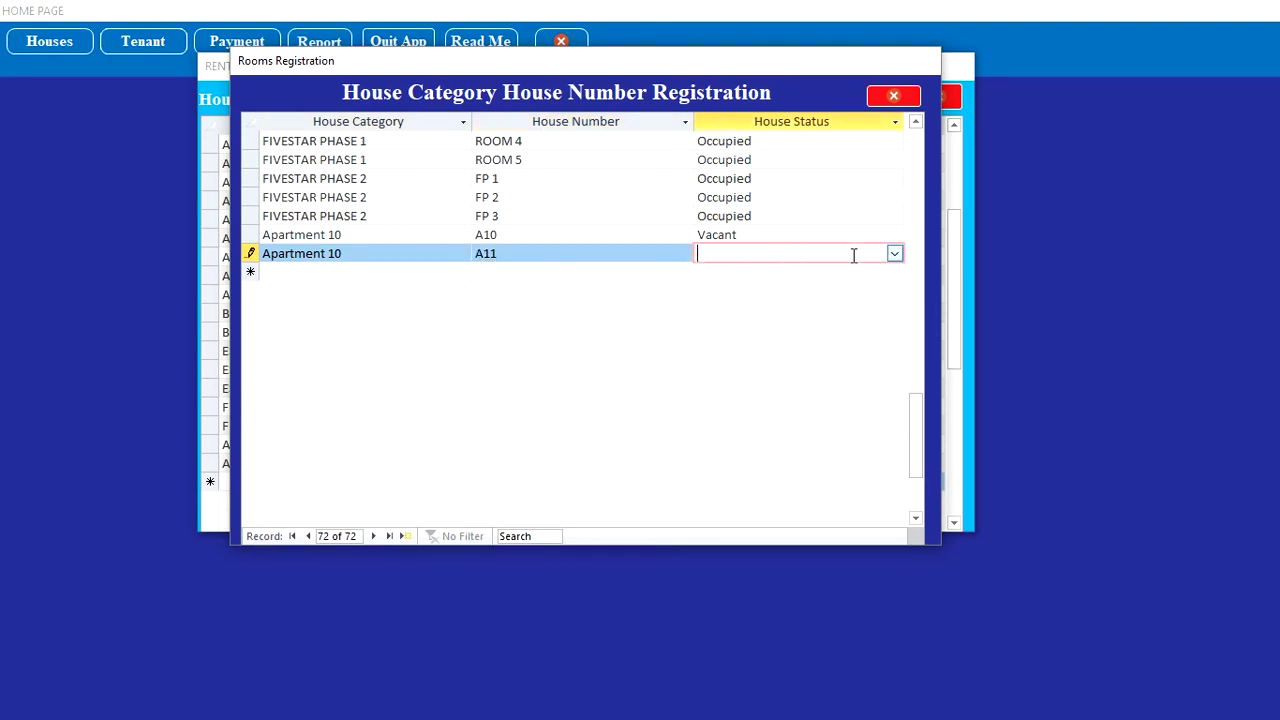
pyautogui.click(893, 254)
pyautogui.click(730, 271)
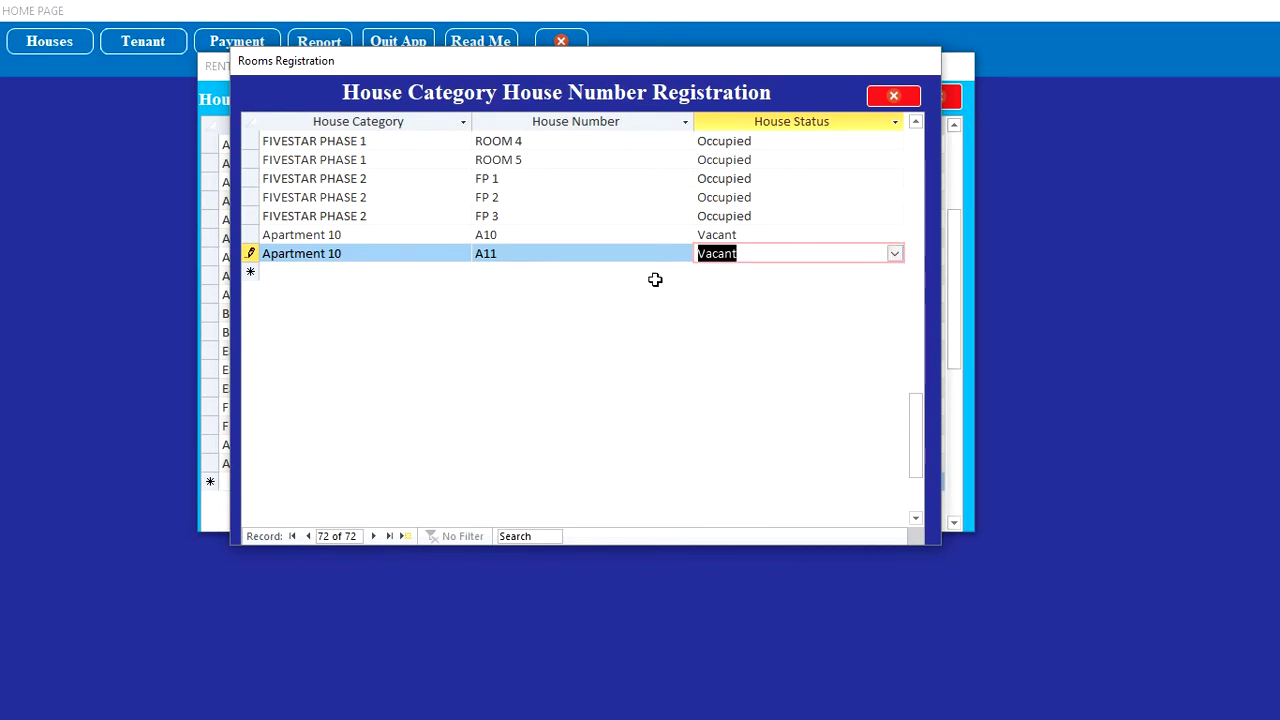
# Step: Register house A12 under Apartment 10 with status Vacant
pyautogui.click(462, 274)
pyautogui.click(445, 290)
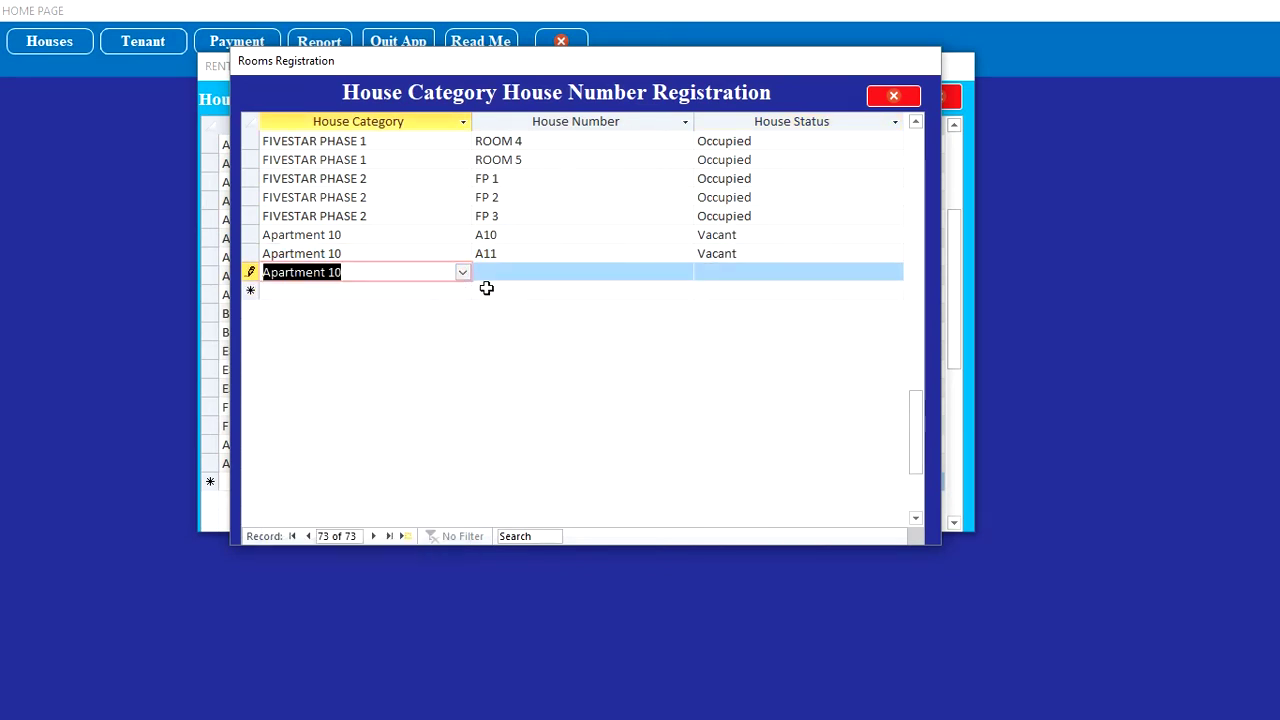
pyautogui.click(506, 274)
pyautogui.write('A')
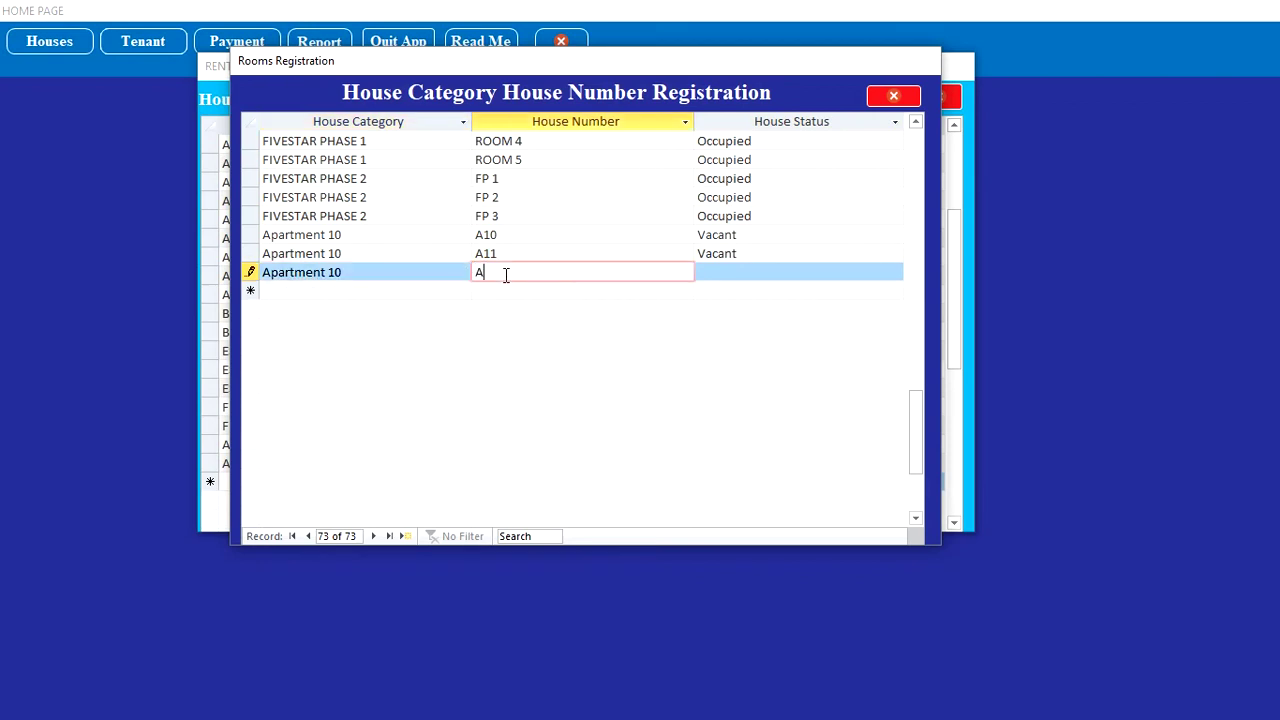
pyautogui.write('12')
pyautogui.click(732, 272)
pyautogui.click(895, 272)
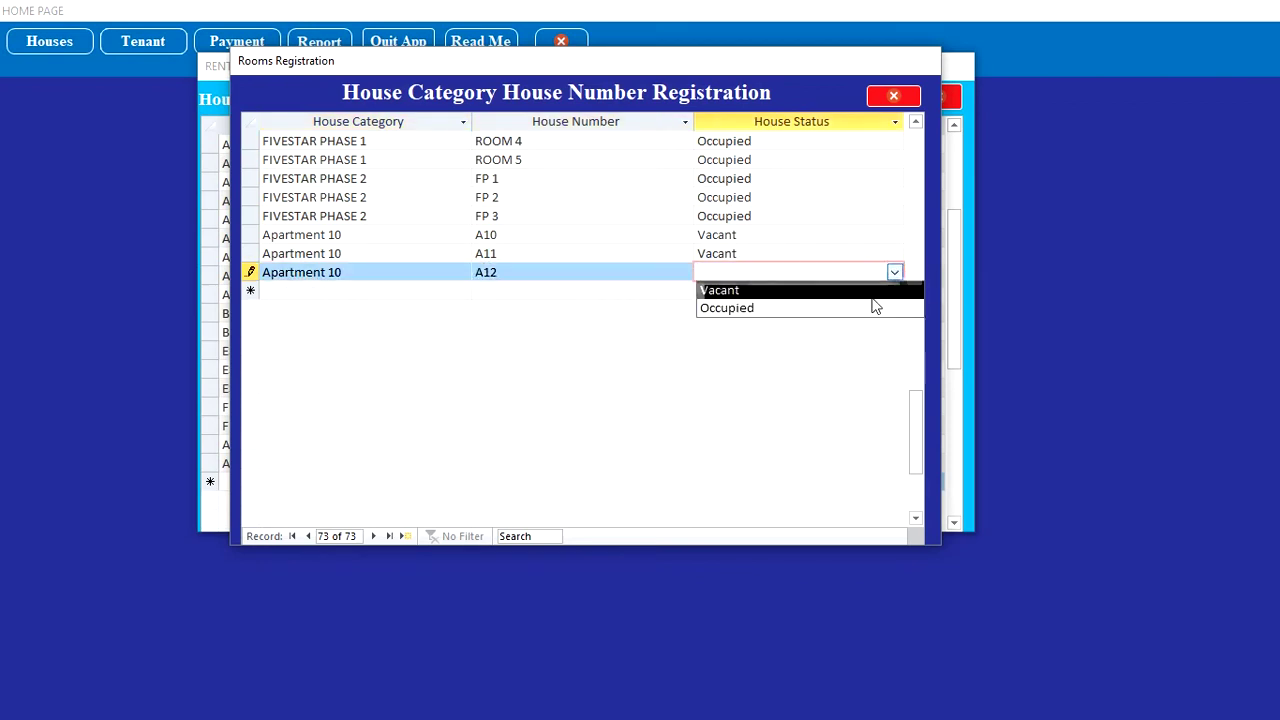
pyautogui.click(872, 294)
# Step: Leave the empty fourth record unfilled and close the Rooms Registration form
pyautogui.click(458, 290)
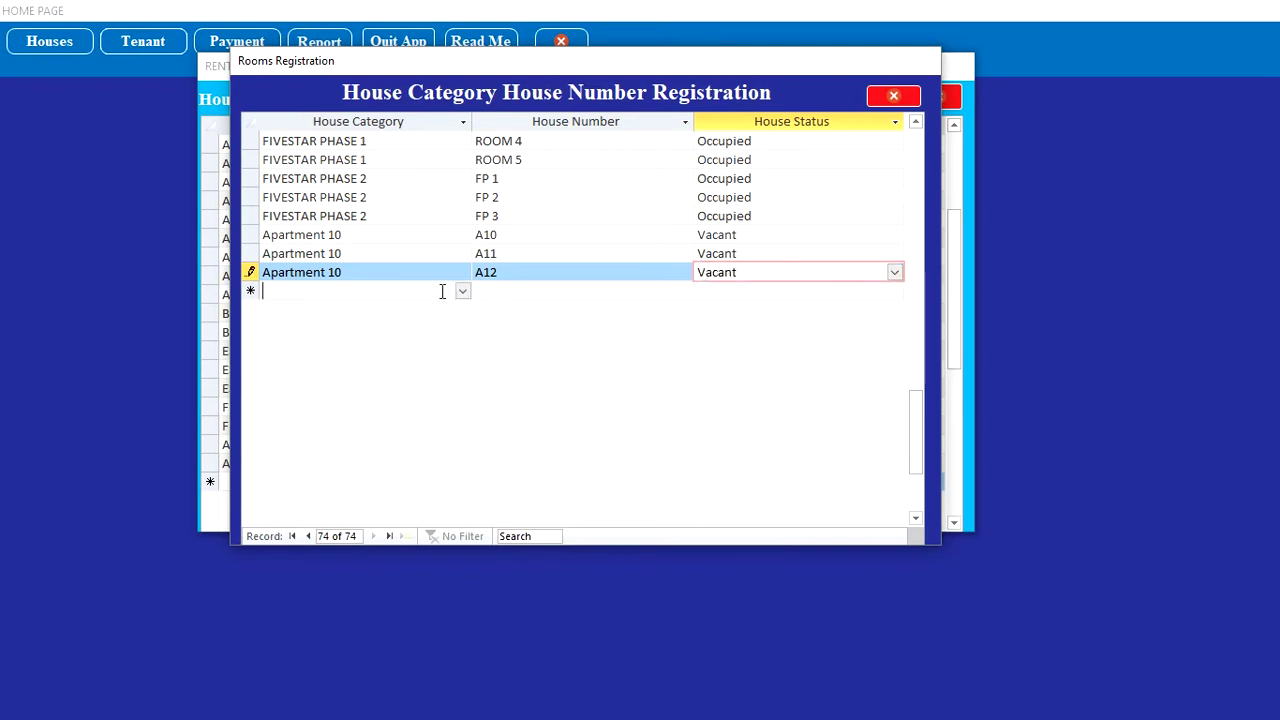
pyautogui.click(463, 292)
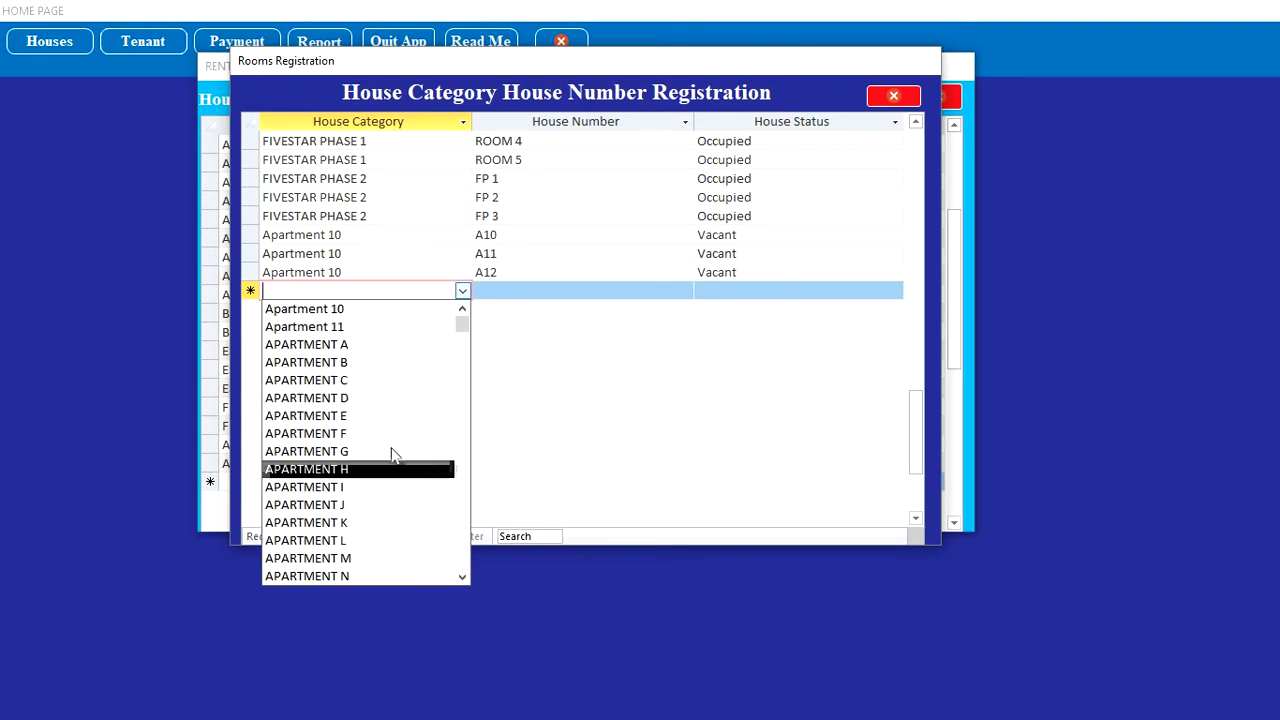
pyautogui.click(574, 292)
pyautogui.click(605, 293)
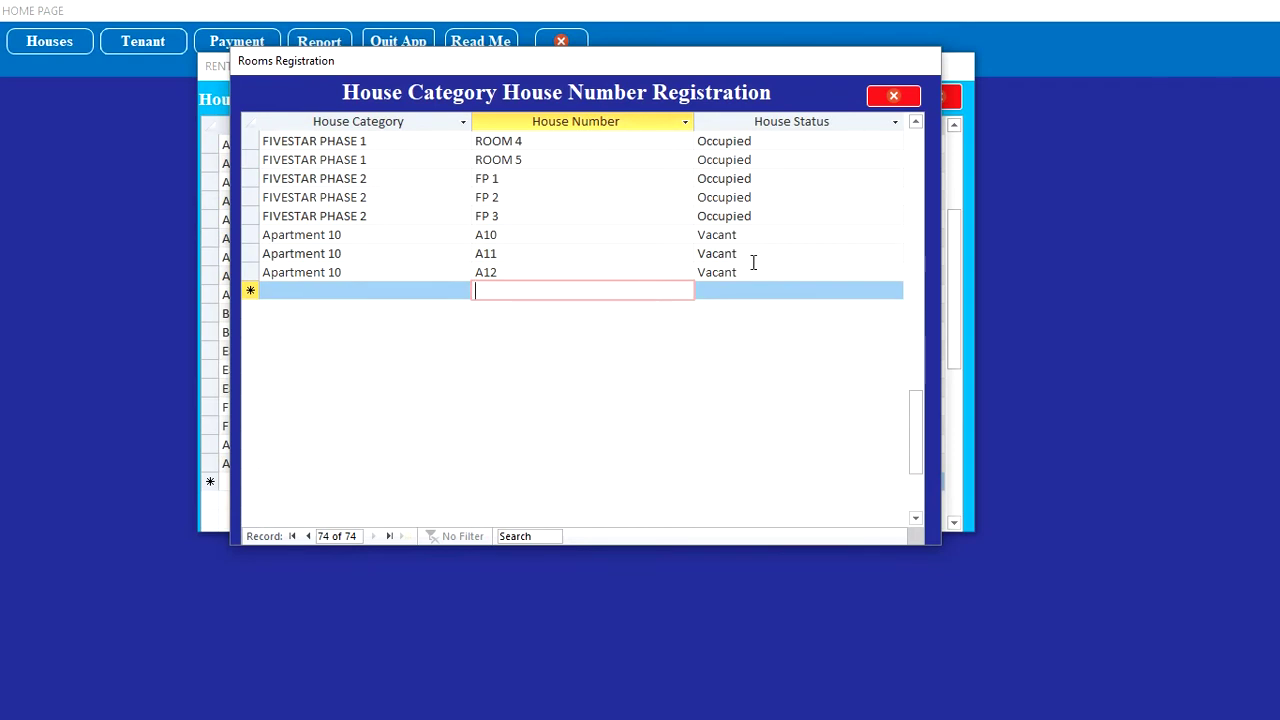
pyautogui.click(893, 96)
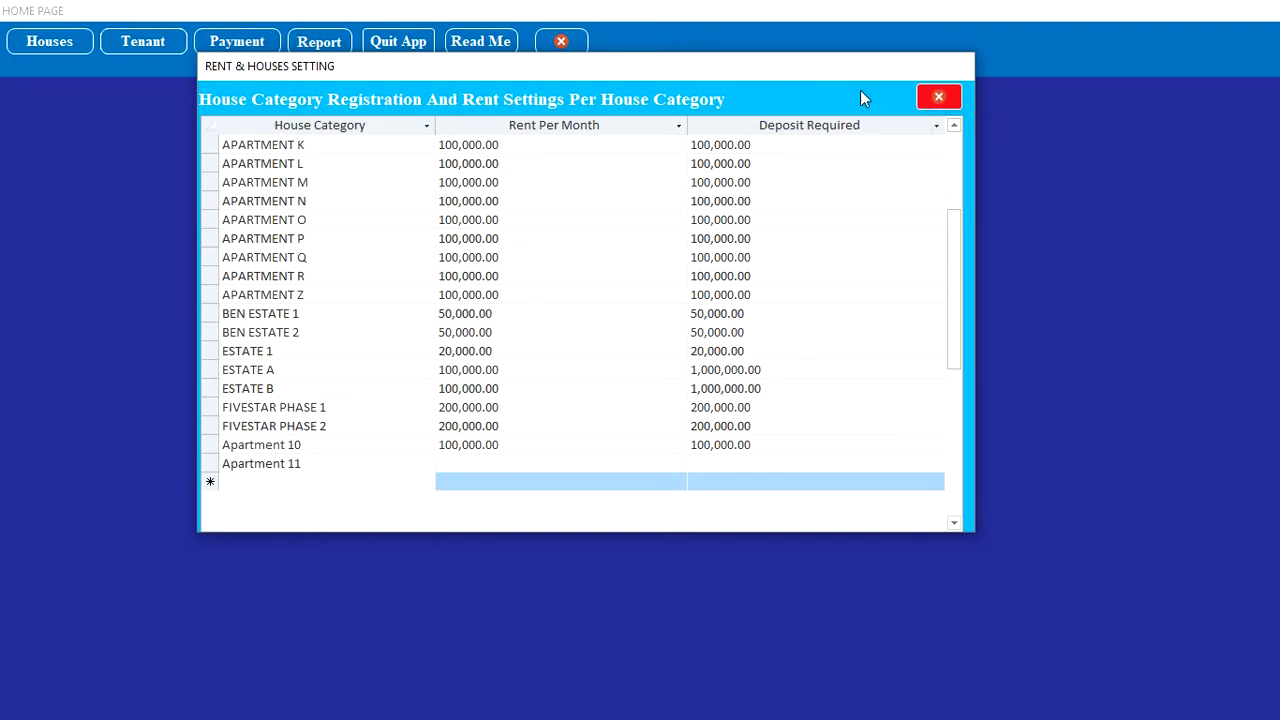
# Step: Search Vacant Houses for Apartment 10, finding A10, A11 and A12, then close the lookup
pyautogui.click(940, 98)
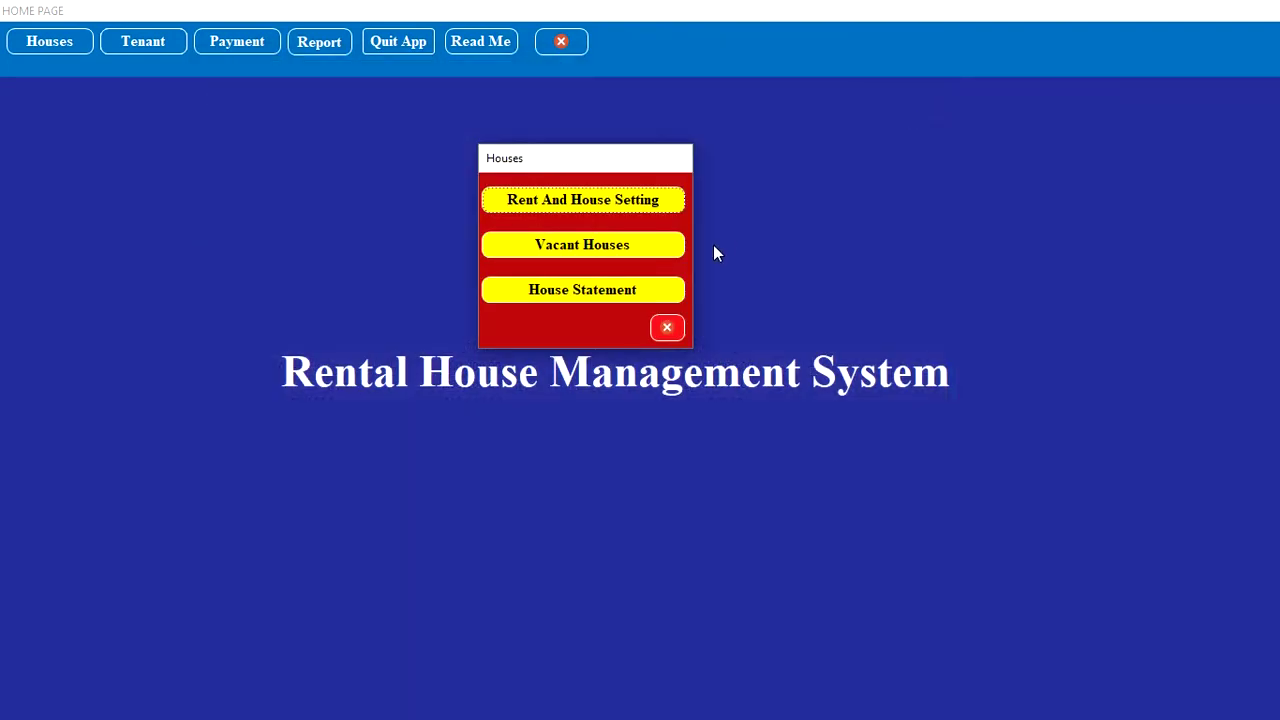
pyautogui.click(655, 248)
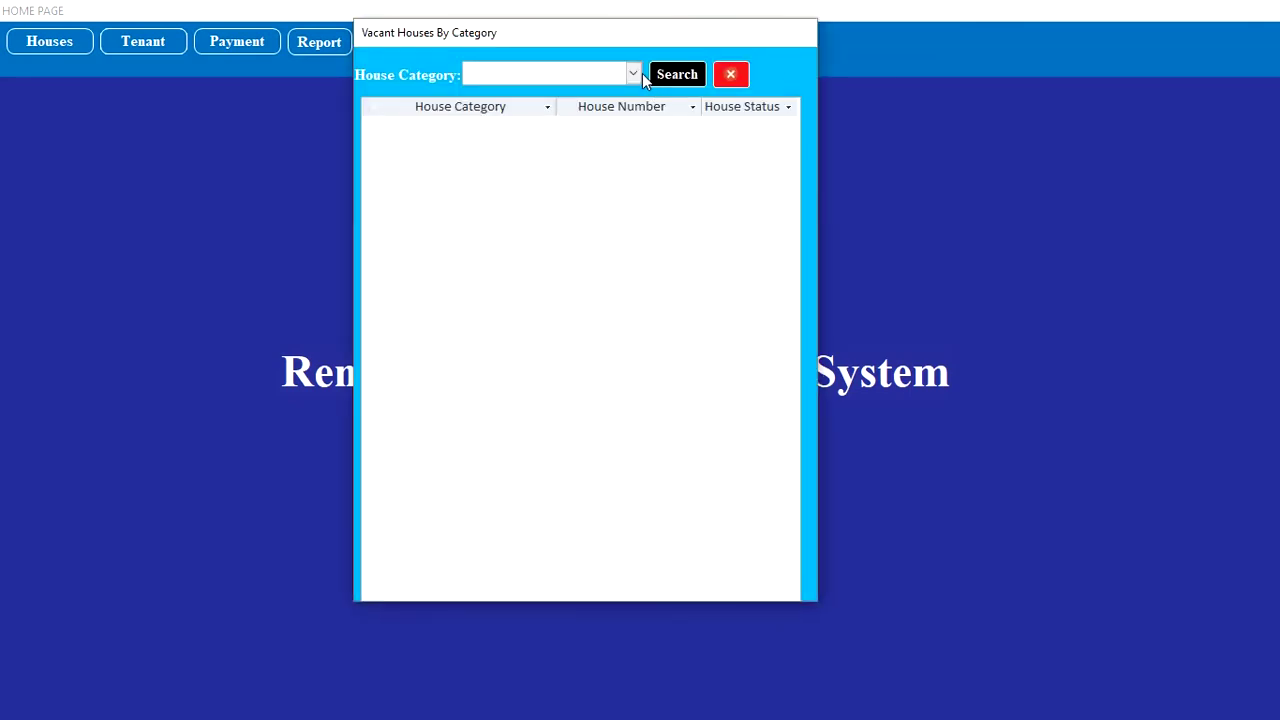
pyautogui.click(640, 76)
pyautogui.click(606, 95)
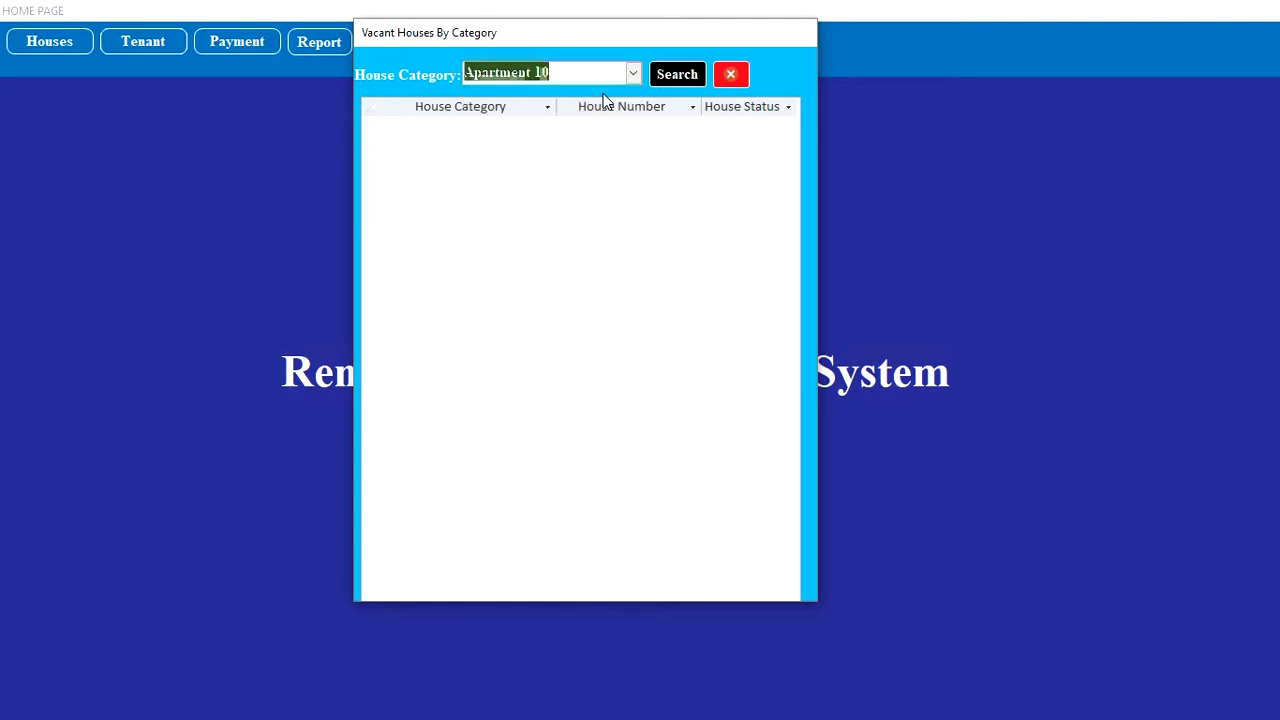
pyautogui.click(677, 78)
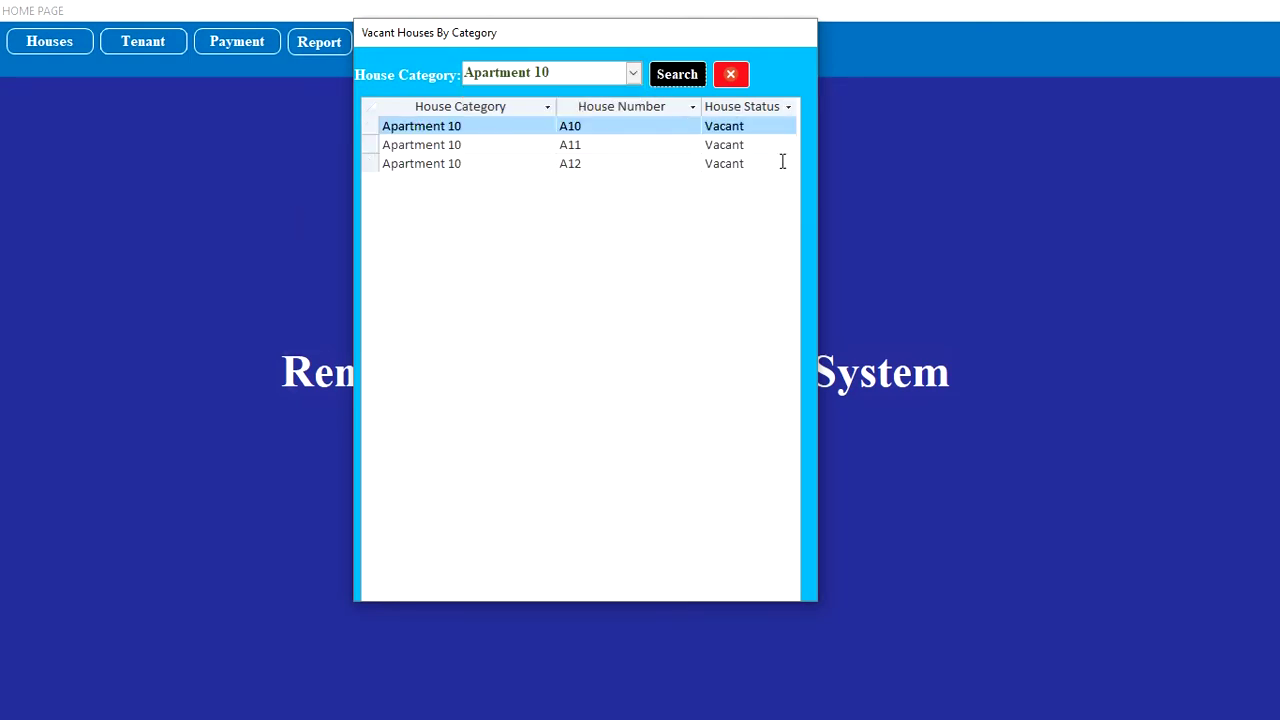
pyautogui.click(731, 76)
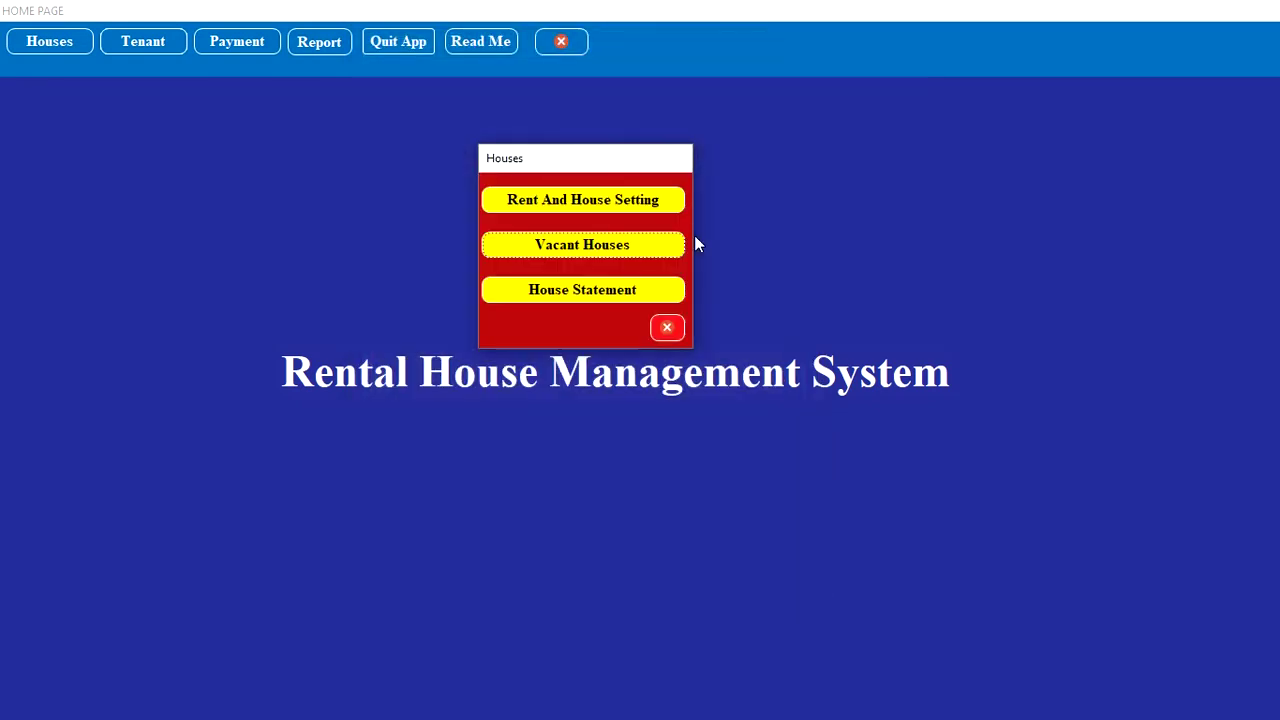
# Step: Load the House Statement for APARTMENT D house D1 and review its four tenants
pyautogui.click(580, 296)
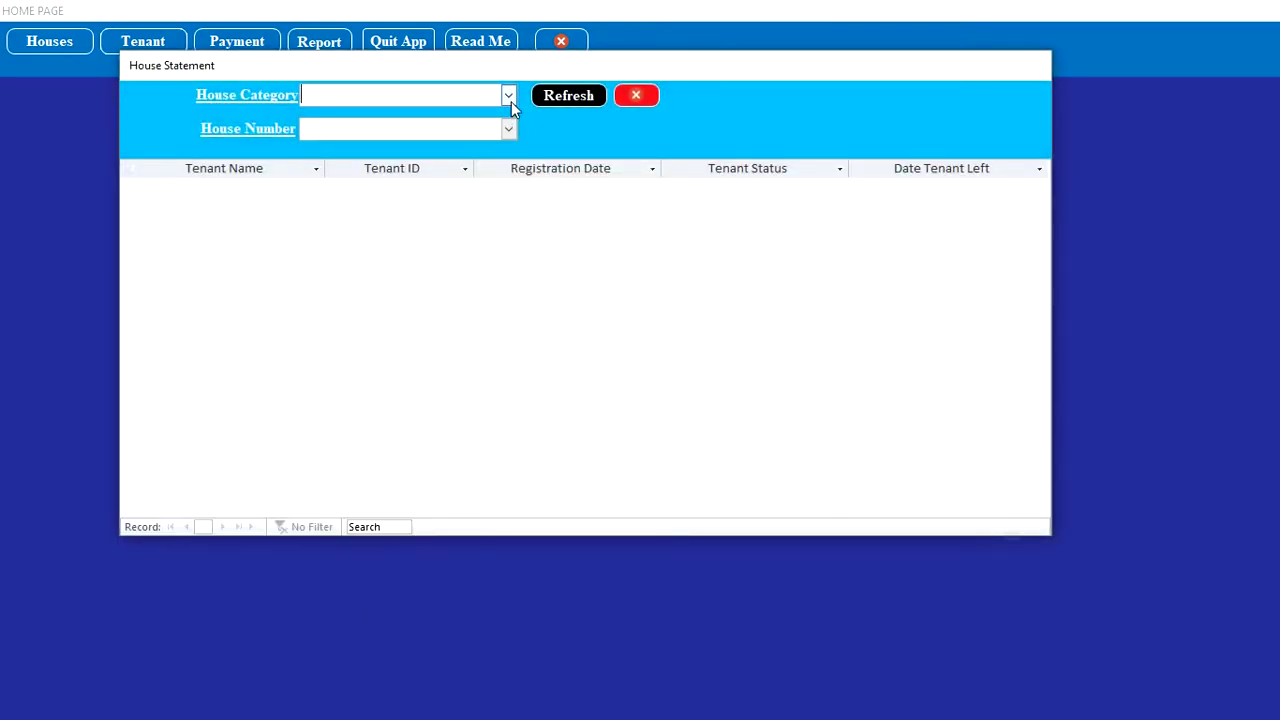
pyautogui.click(508, 96)
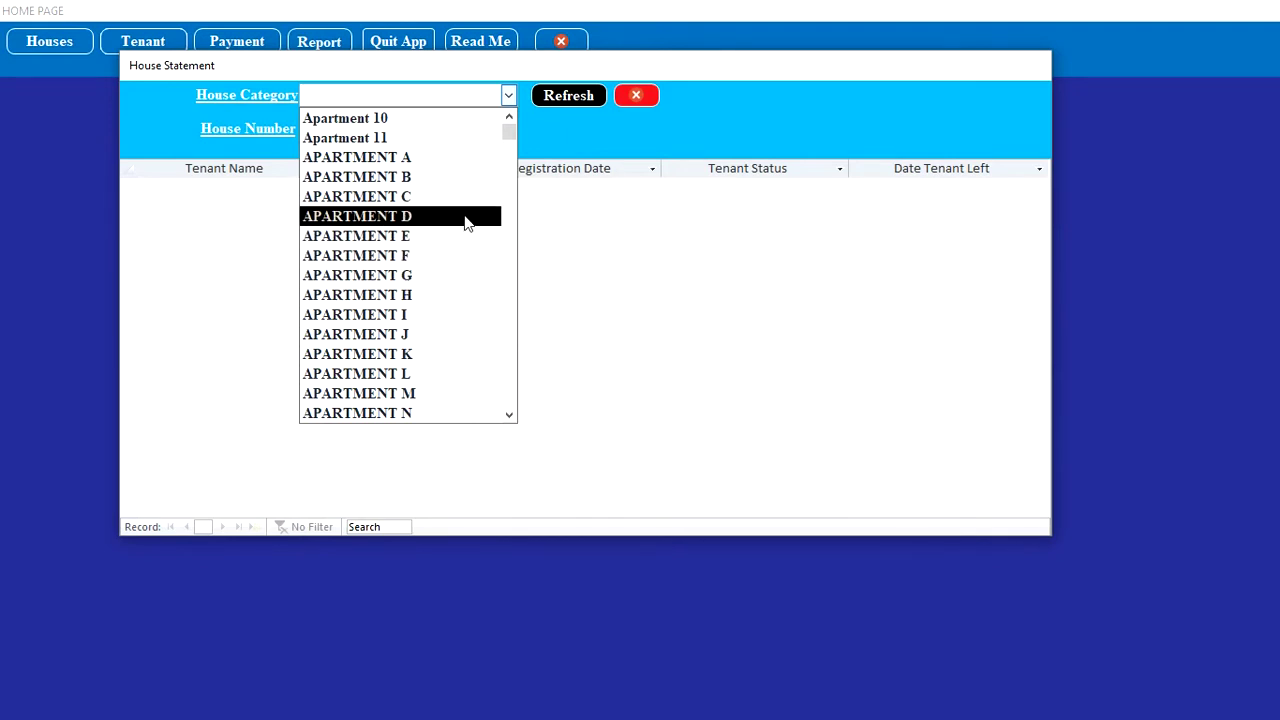
pyautogui.click(464, 216)
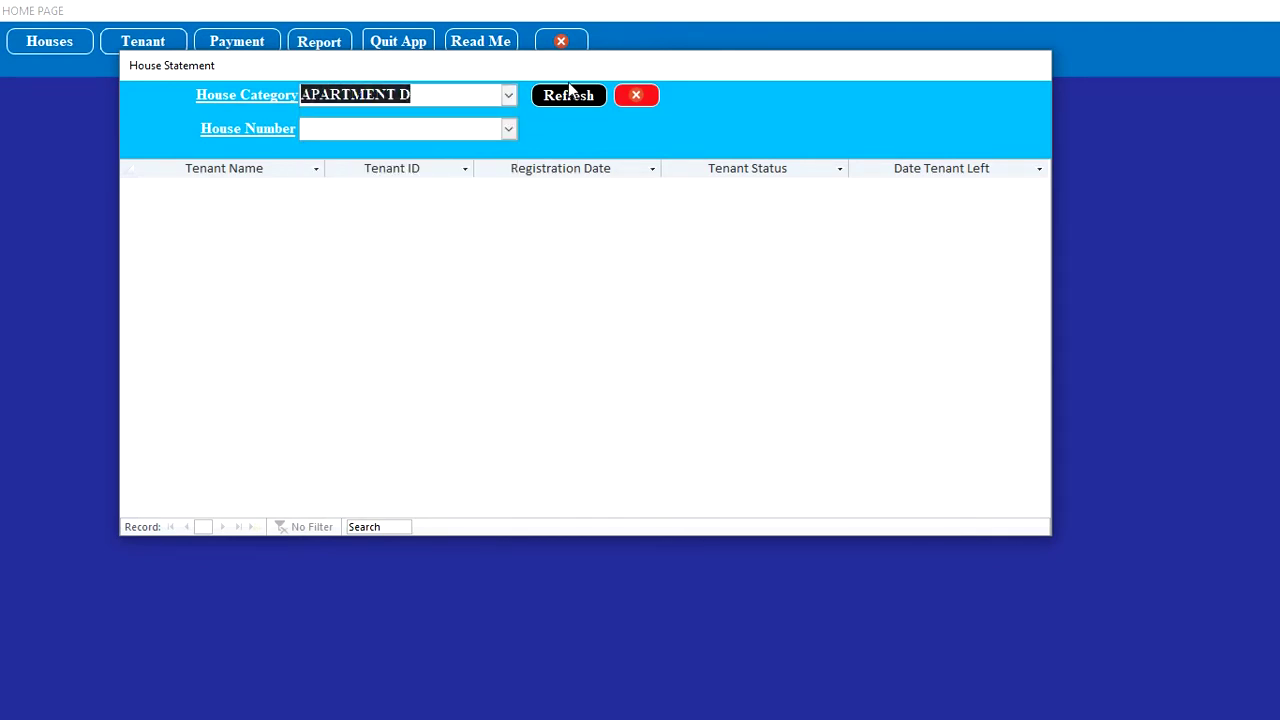
pyautogui.click(509, 129)
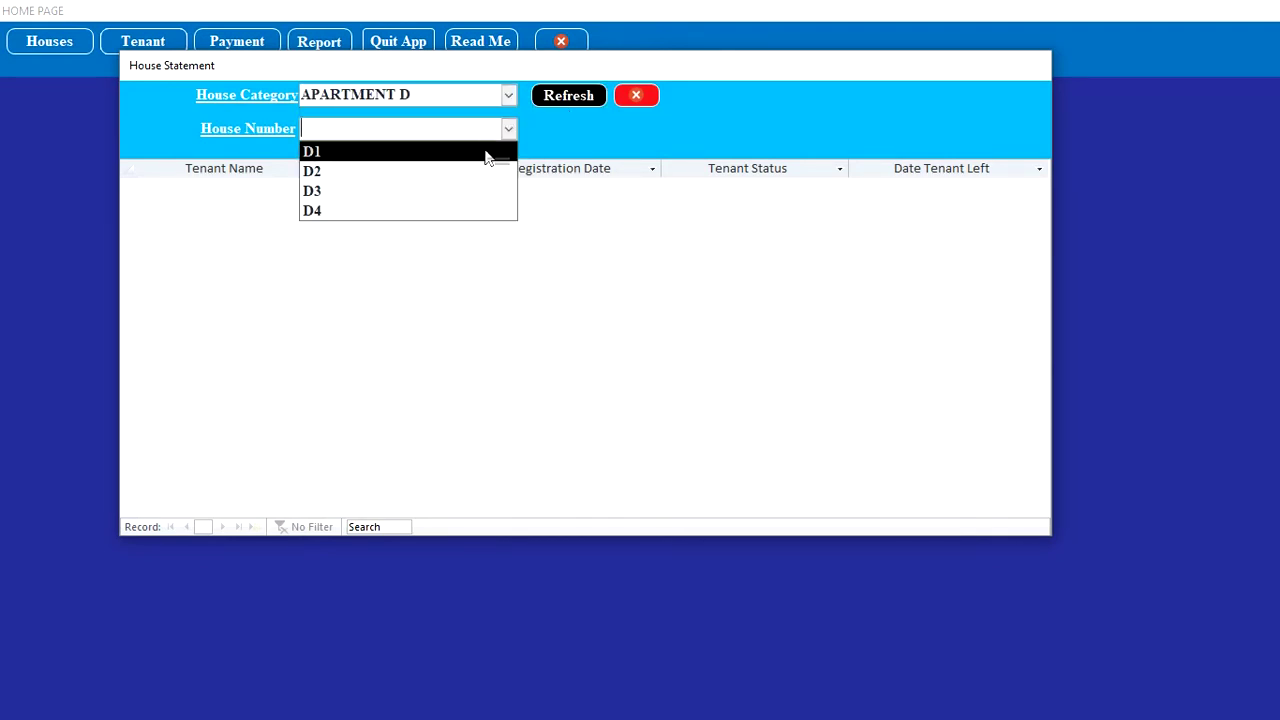
pyautogui.click(486, 152)
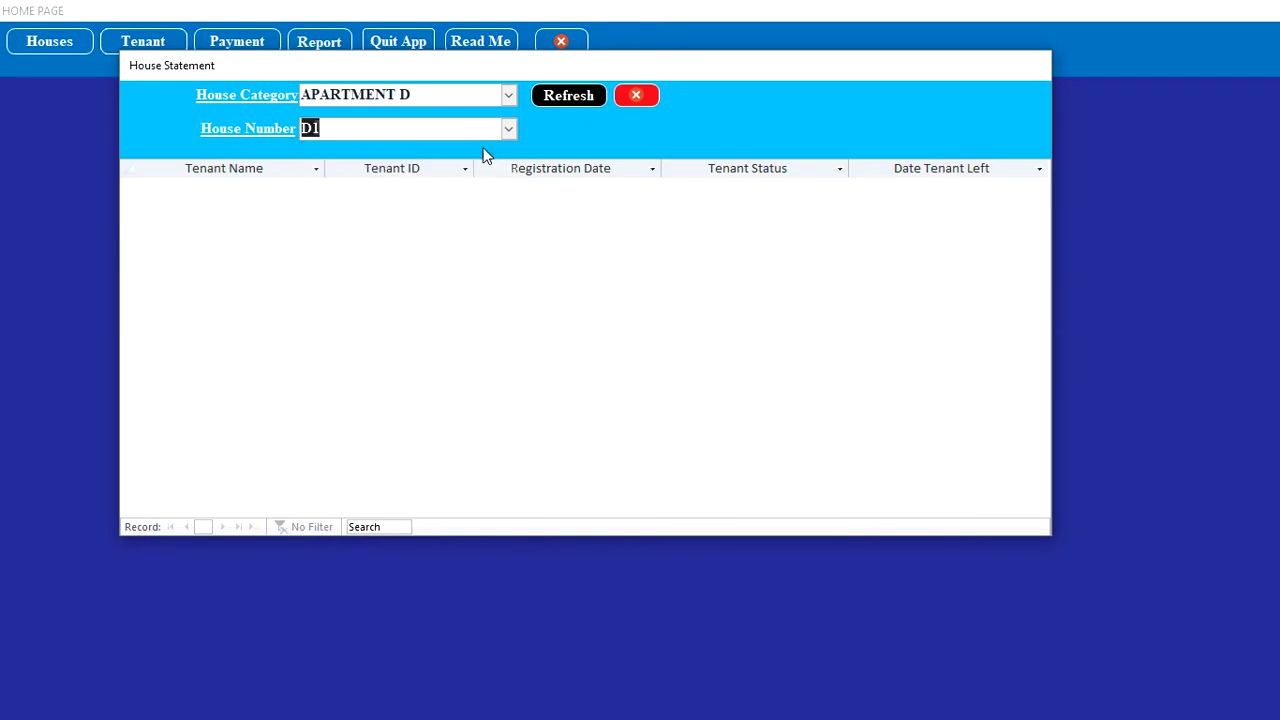
pyautogui.click(564, 100)
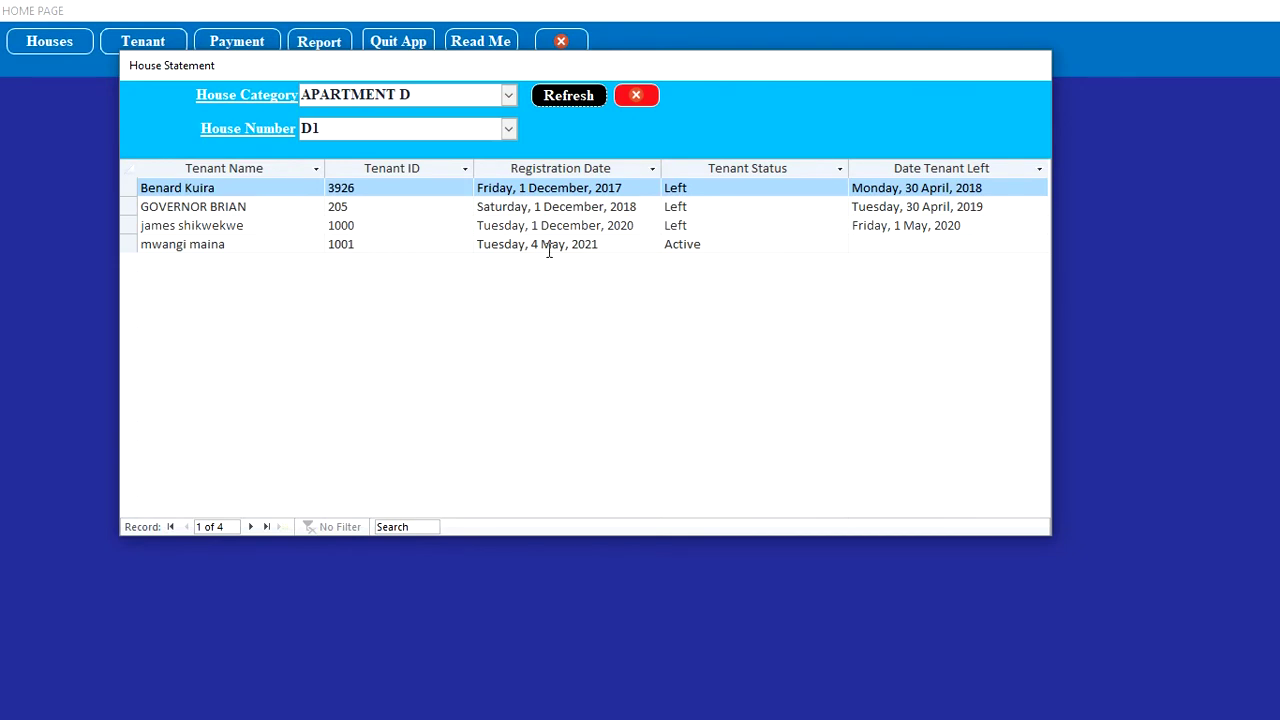
pyautogui.click(898, 246)
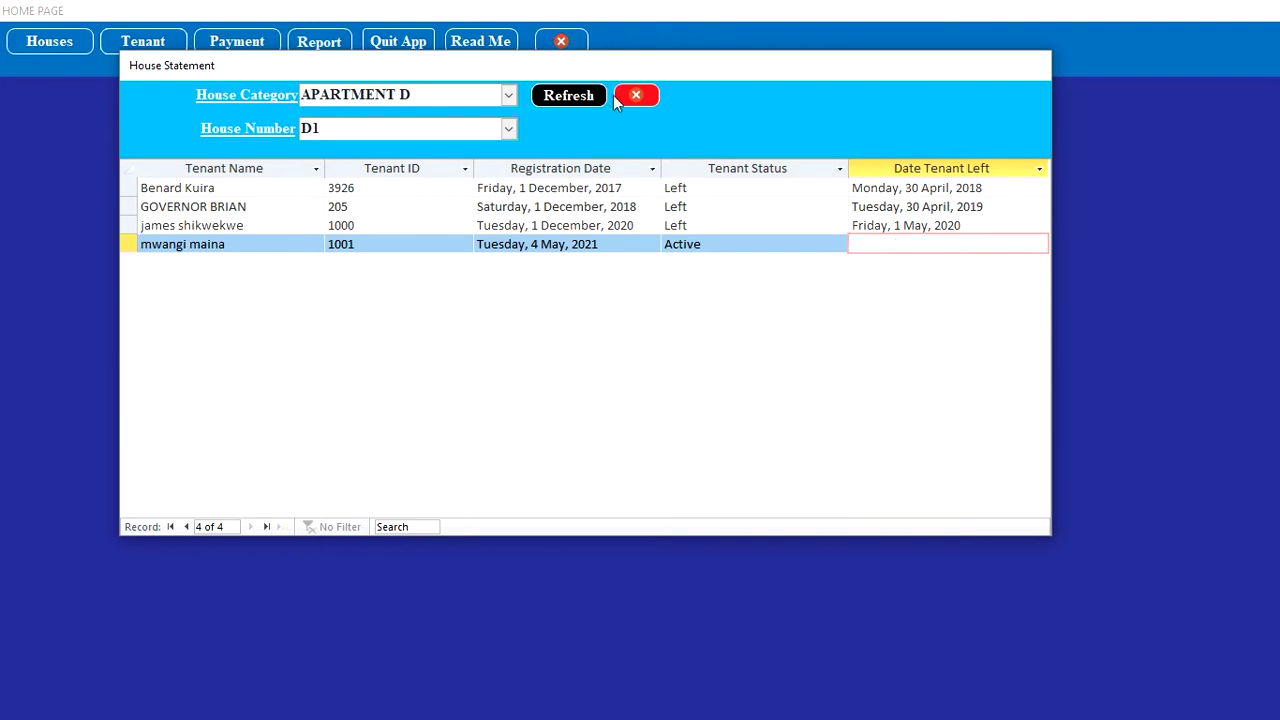
pyautogui.click(509, 96)
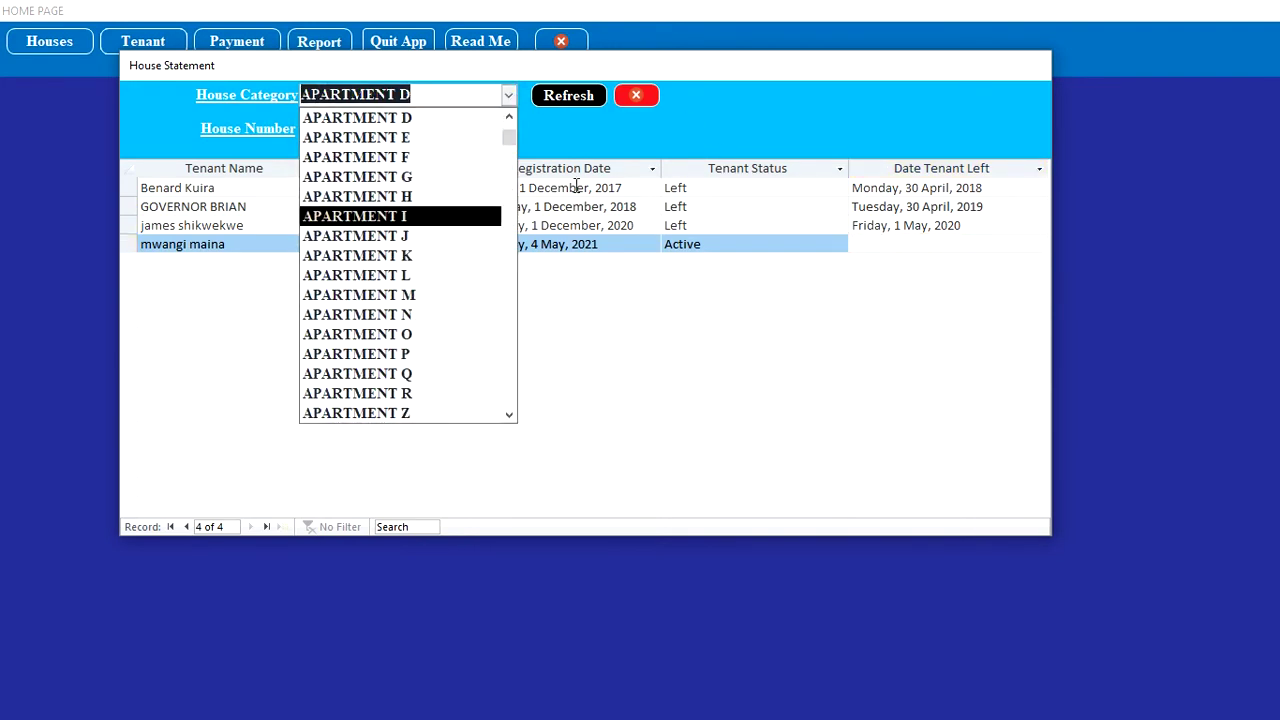
# Step: Close the House Statement and Houses forms and bring up the Tenant options
pyautogui.click(636, 100)
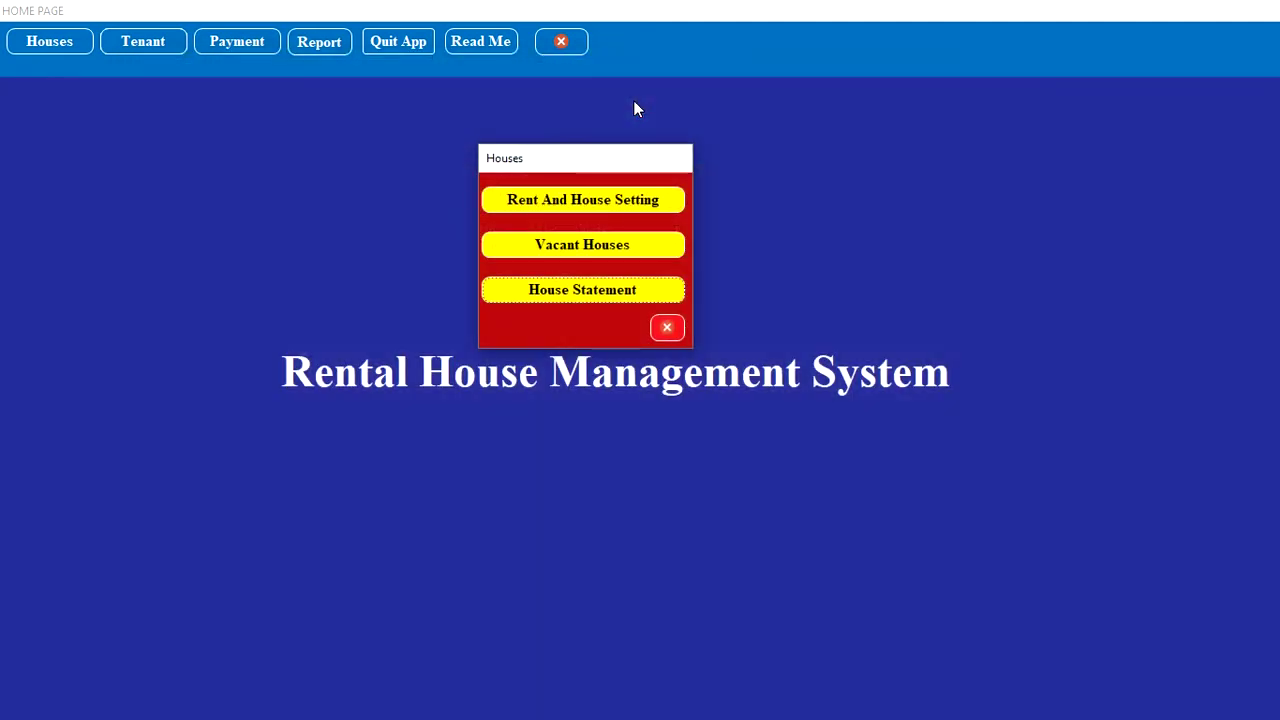
pyautogui.click(668, 328)
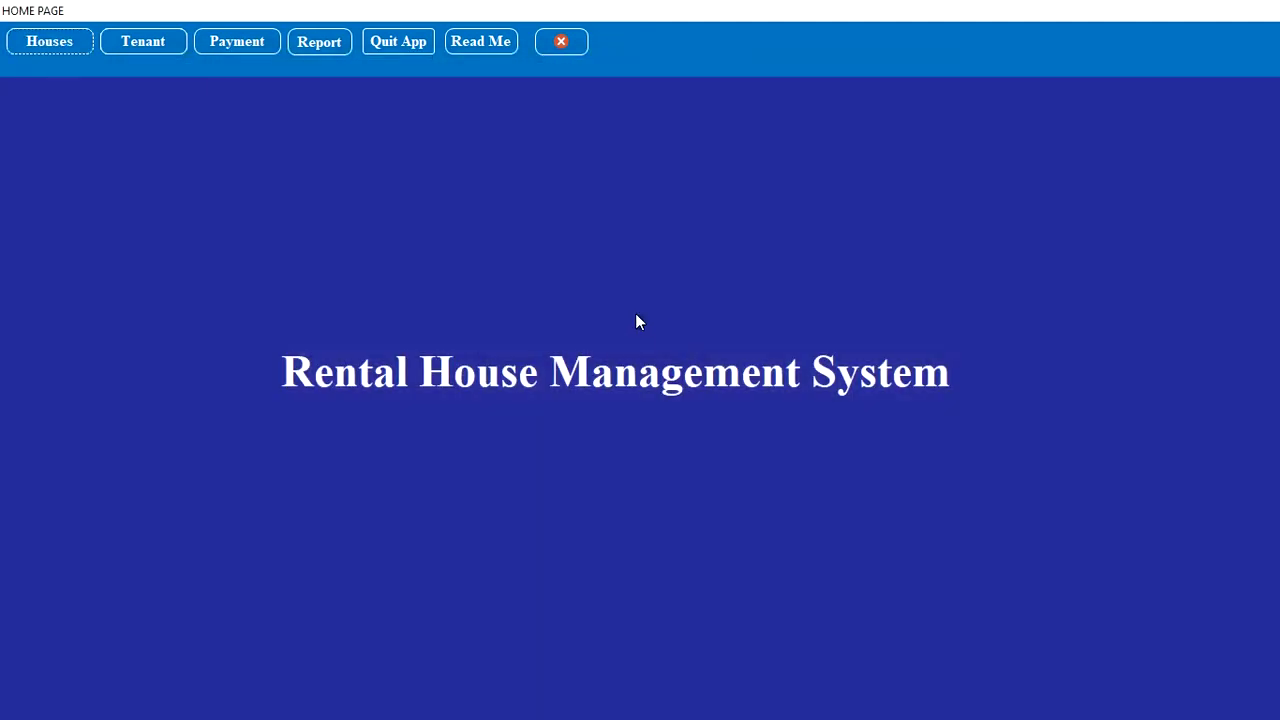
pyautogui.click(166, 45)
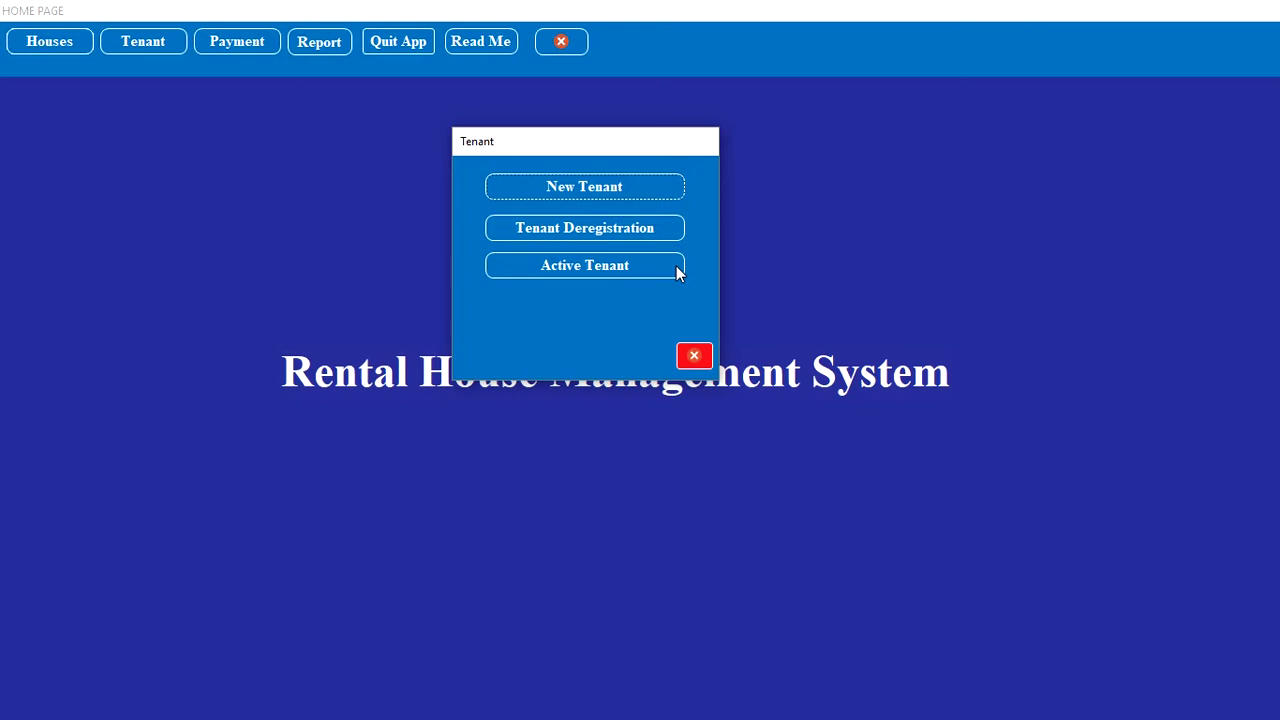
# Step: Start a New Tenant record with the tenant's name, replacing the invalid ID with a numeric ID
pyautogui.click(634, 188)
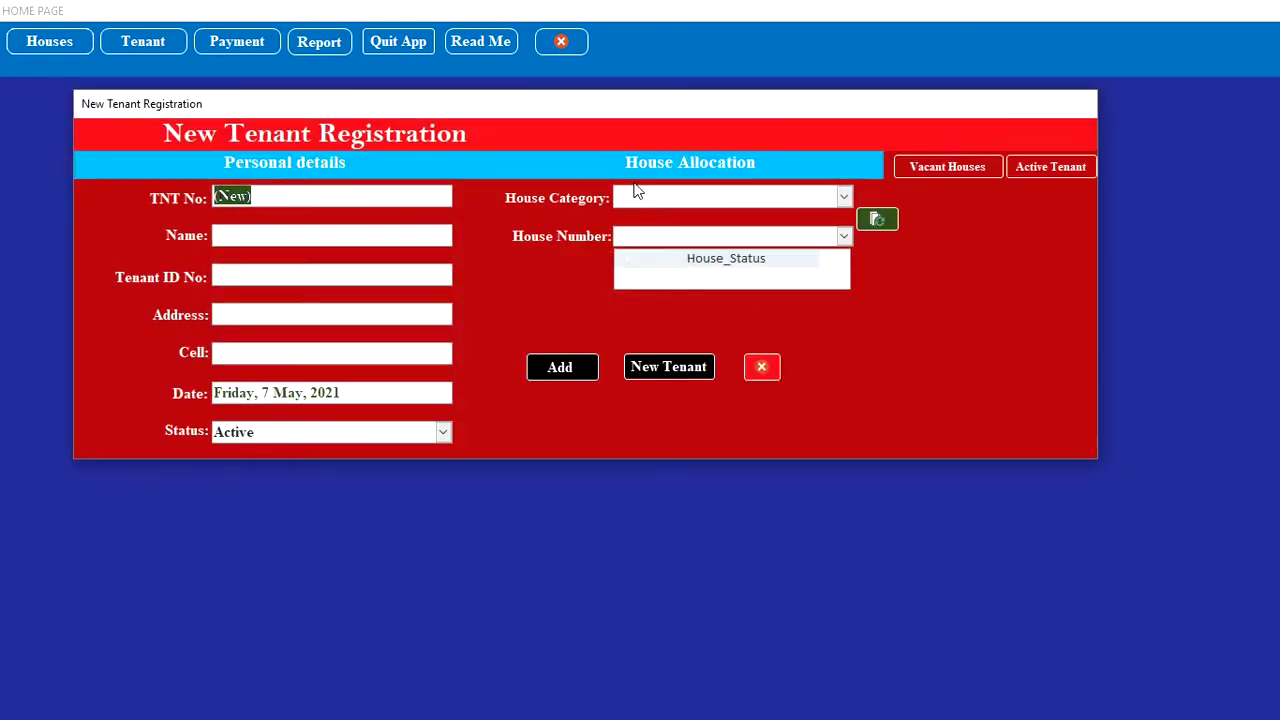
pyautogui.click(295, 234)
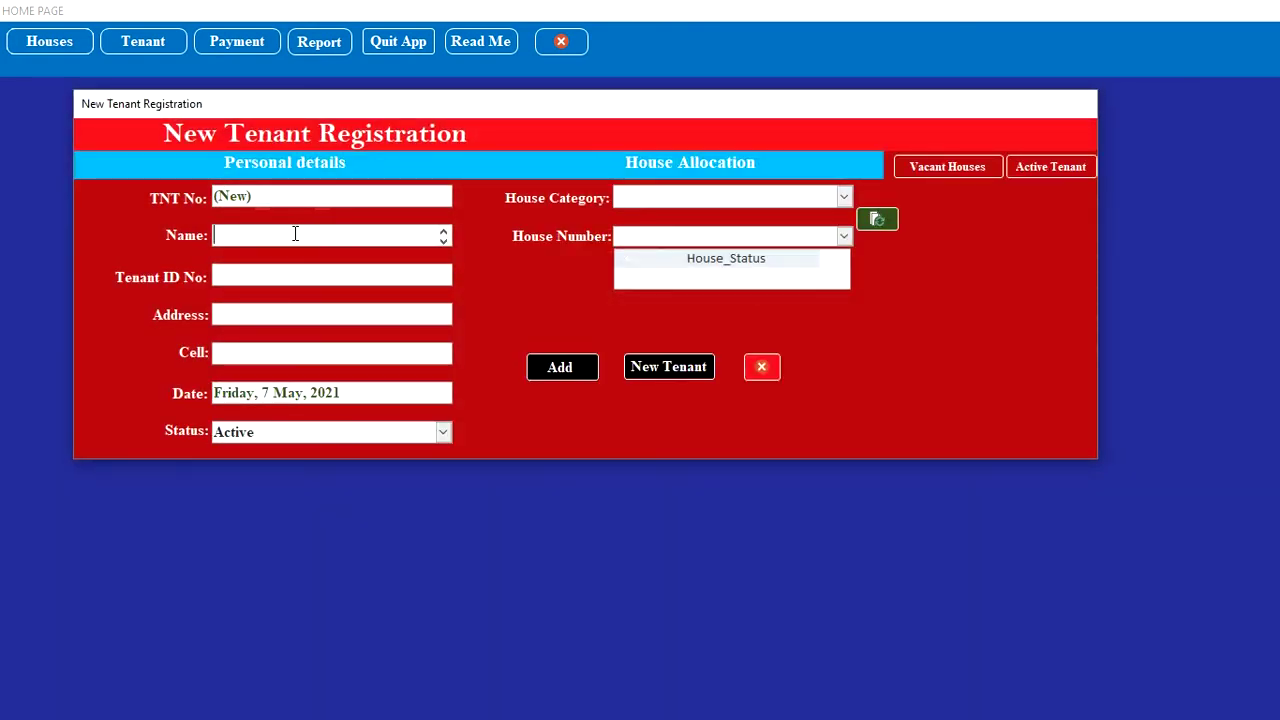
pyautogui.write('JOHN')
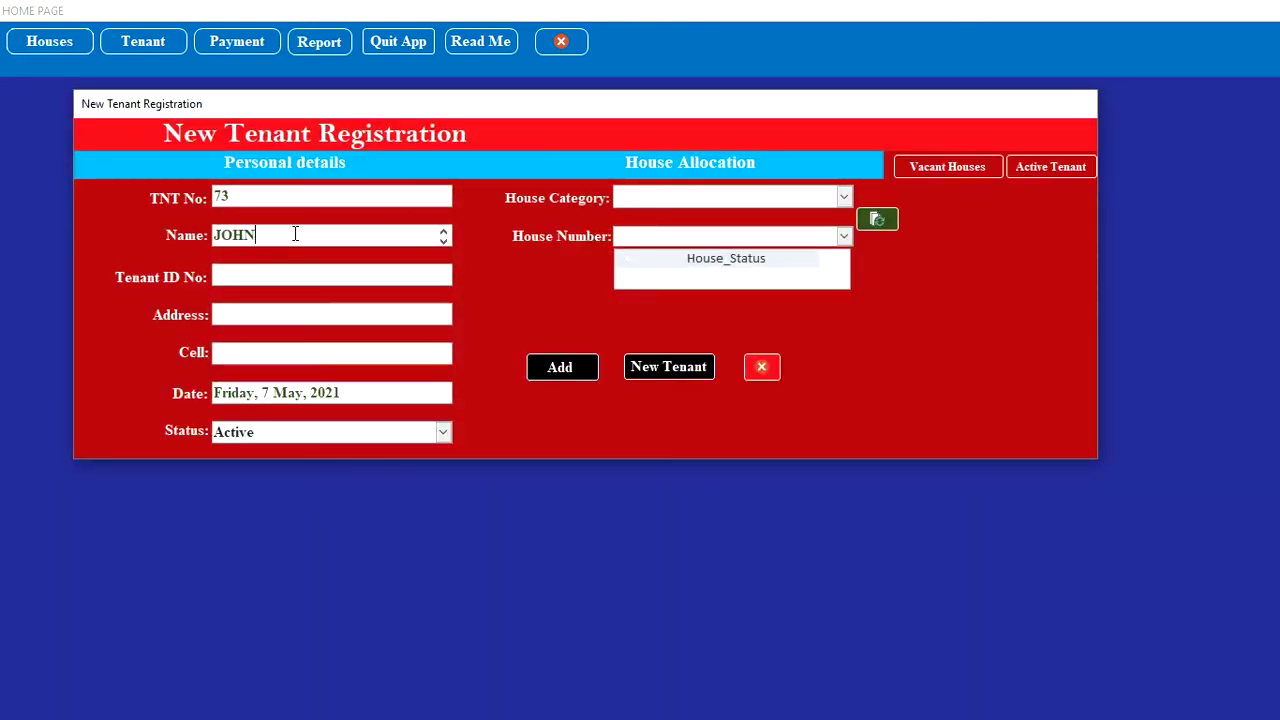
pyautogui.click(283, 270)
pyautogui.write('A10')
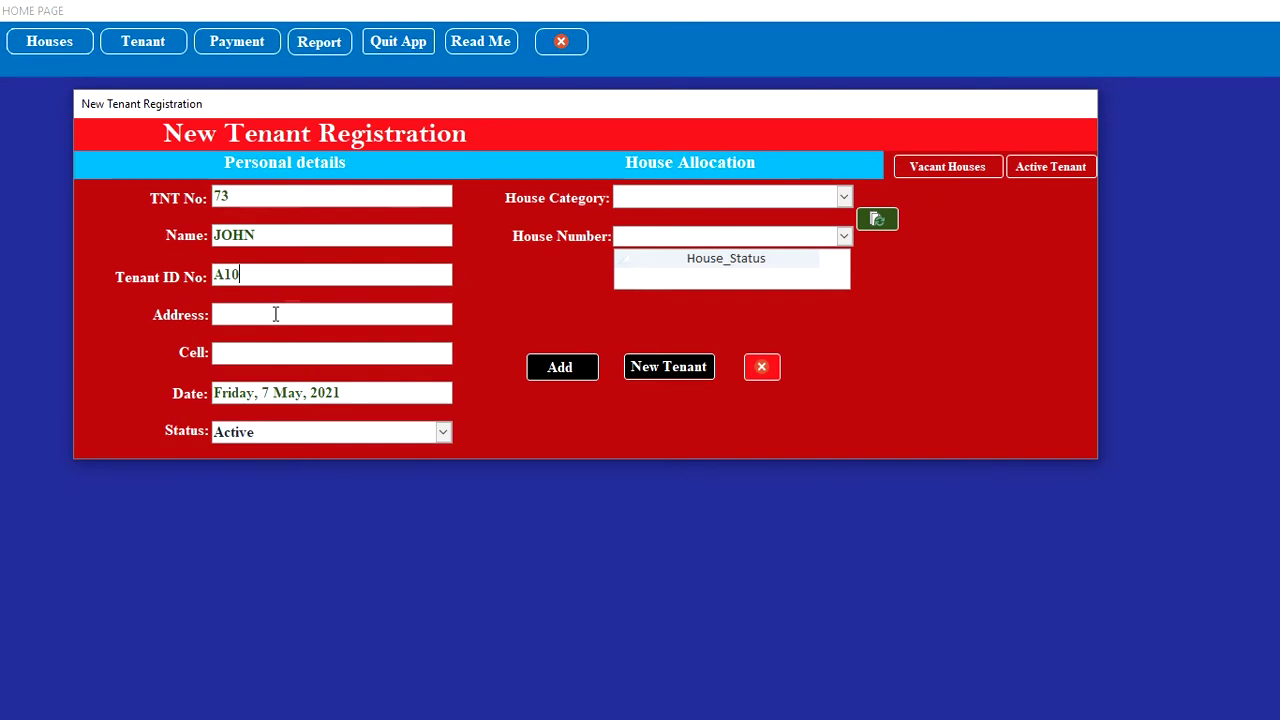
pyautogui.click(275, 314)
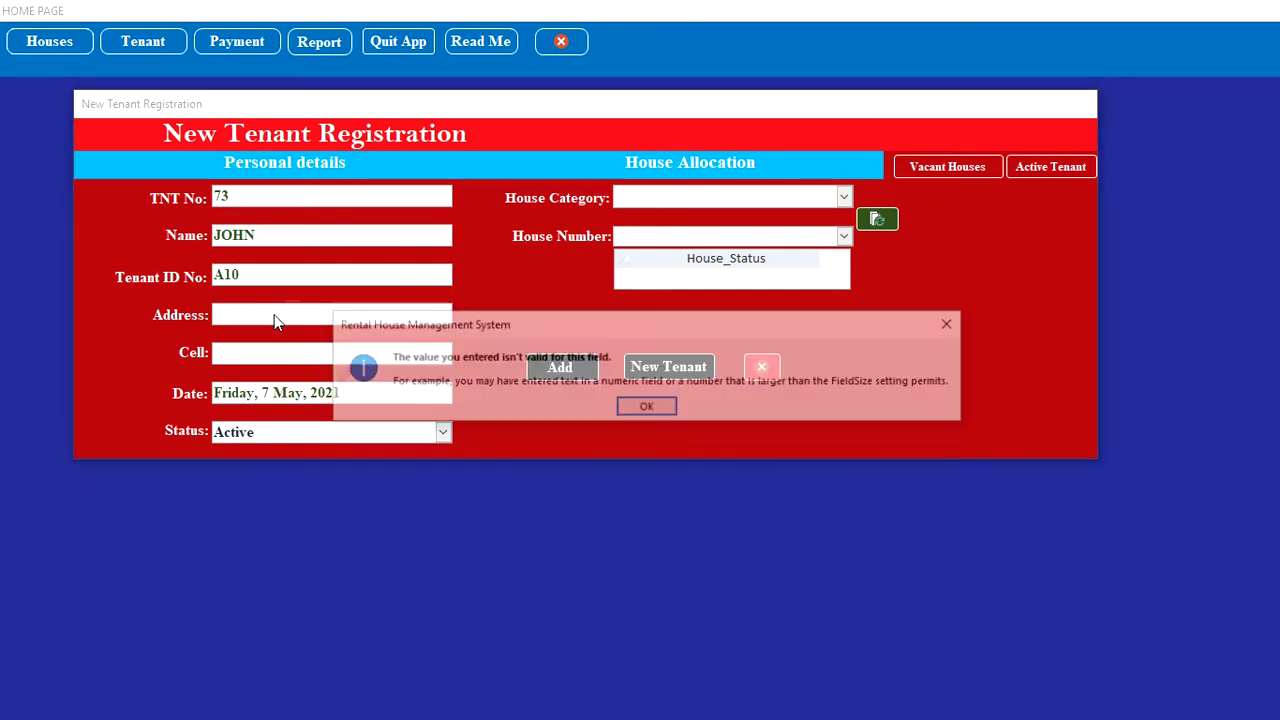
pyautogui.click(645, 408)
pyautogui.press('BackSpace')
pyautogui.press('BackSpace')
pyautogui.press('BackSpace')
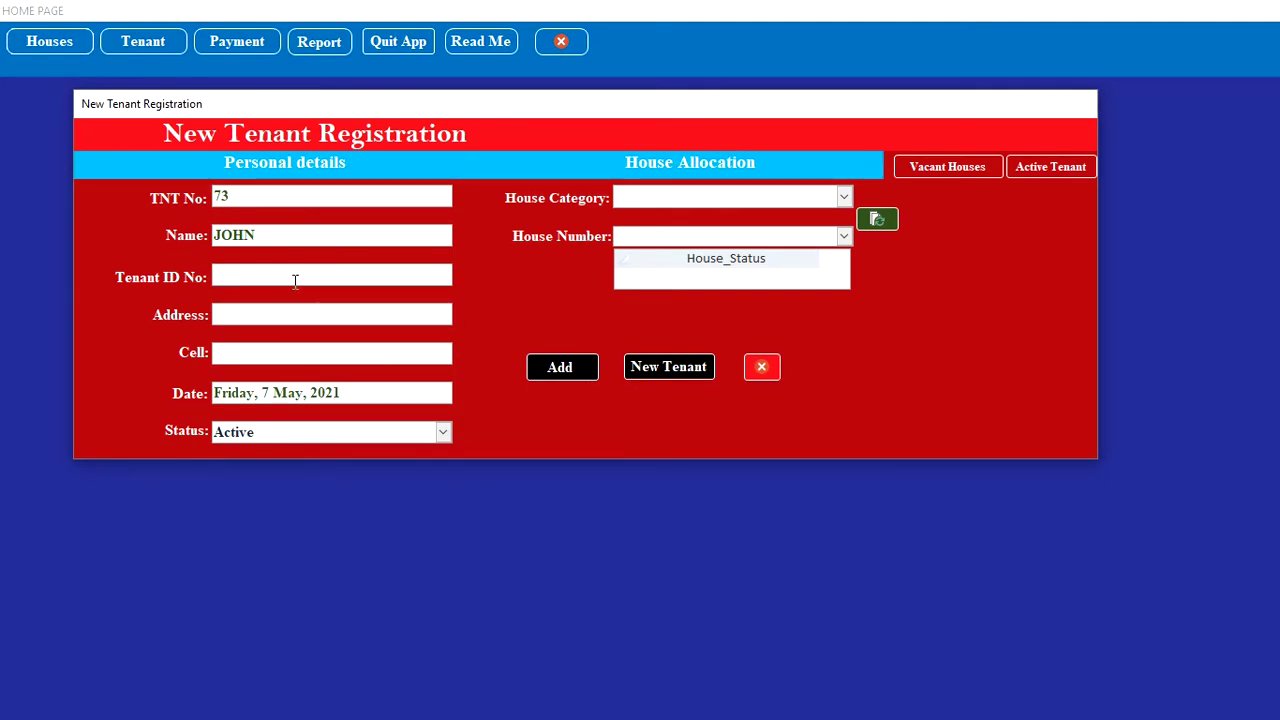
pyautogui.write('5000')
# Step: Fill in the tenant's address and cell phone number
pyautogui.click(296, 312)
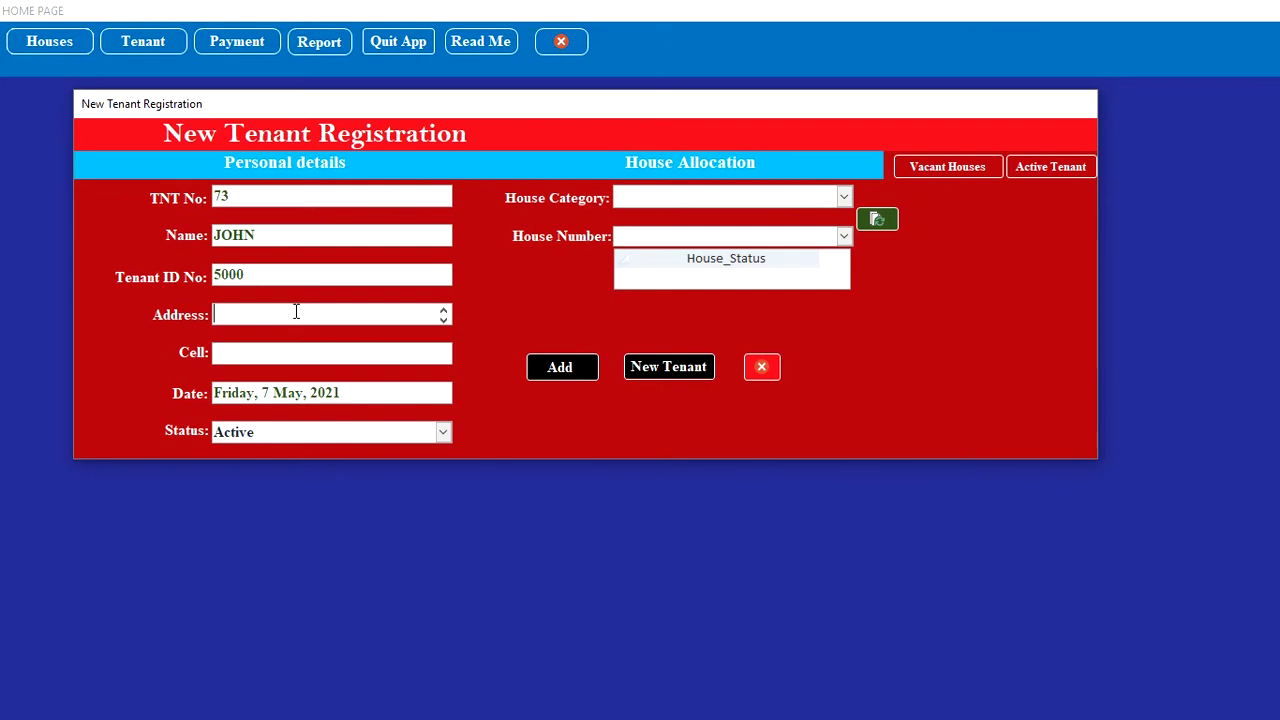
pyautogui.write('CBD')
pyautogui.click(344, 344)
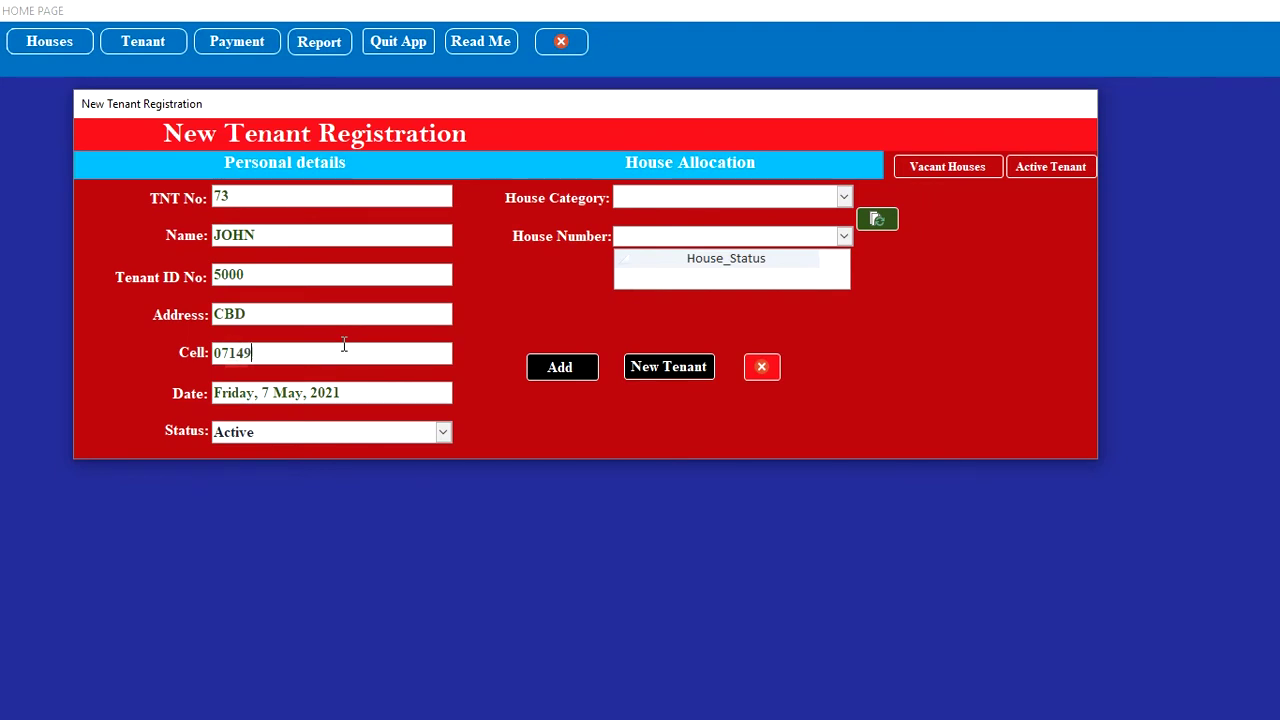
# Step: Allocate house A10 in Apartment 10 to the new tenant
pyautogui.click(848, 197)
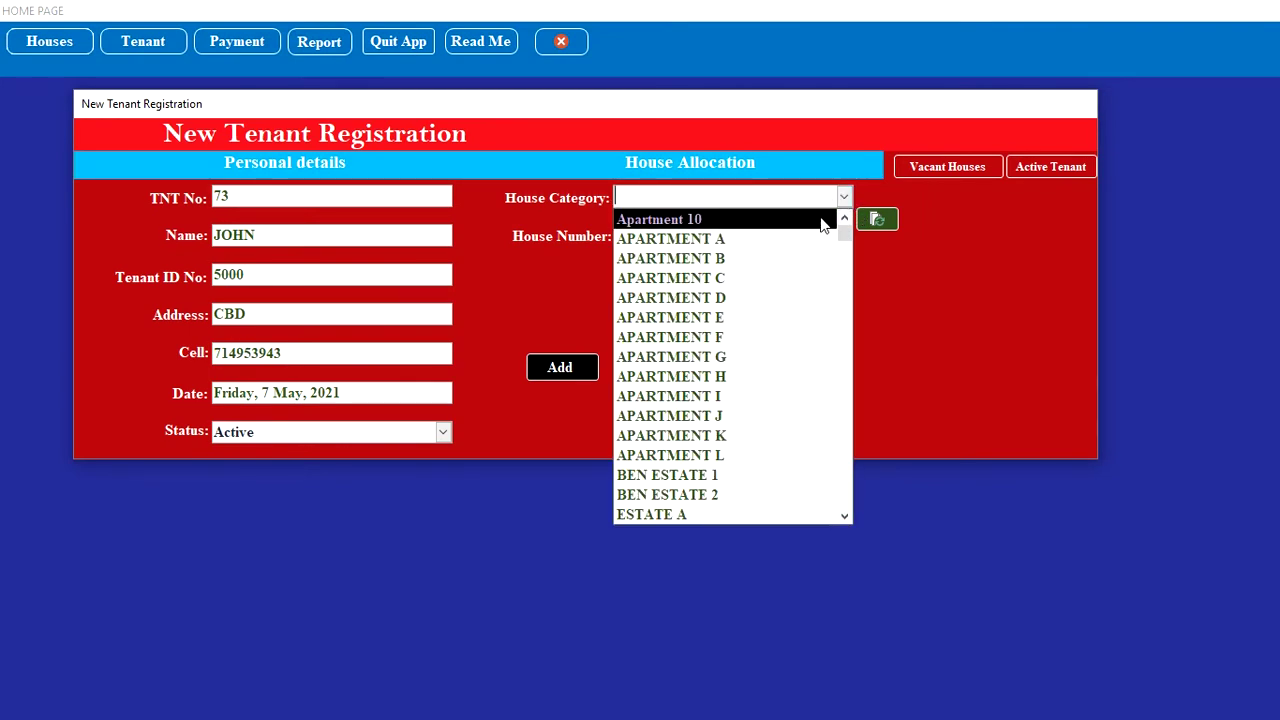
pyautogui.click(822, 220)
pyautogui.click(877, 222)
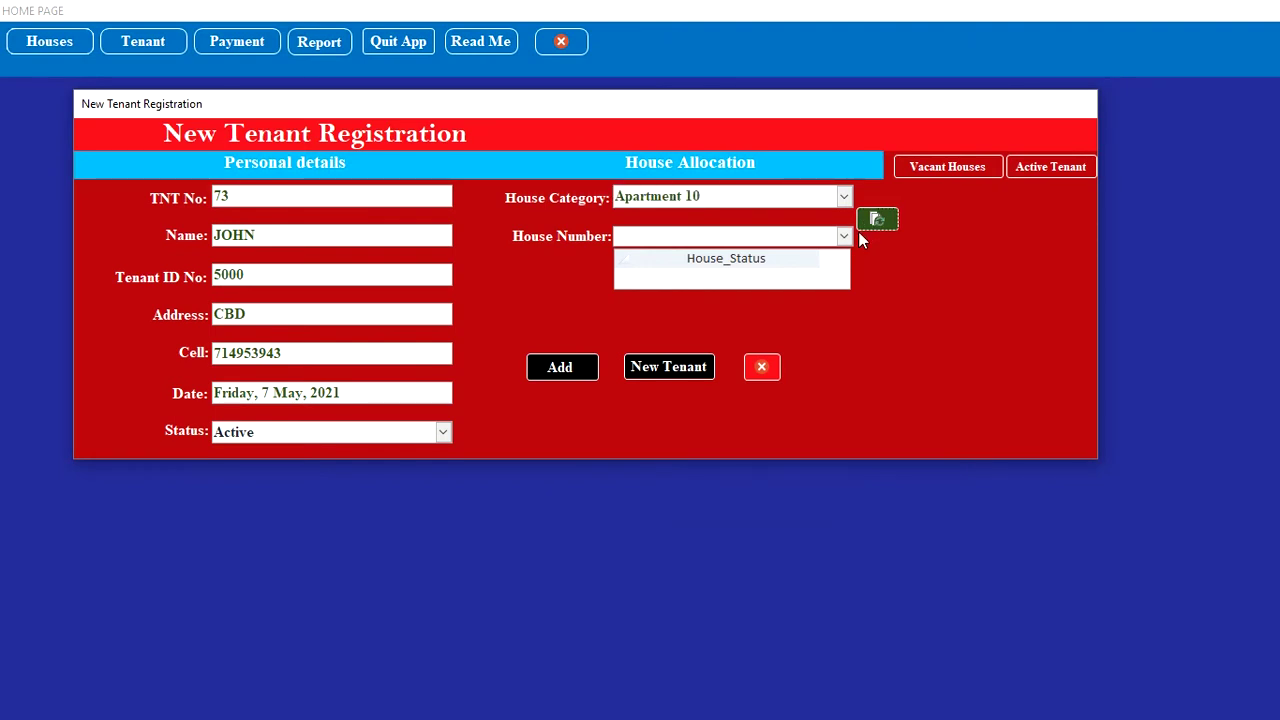
pyautogui.click(843, 236)
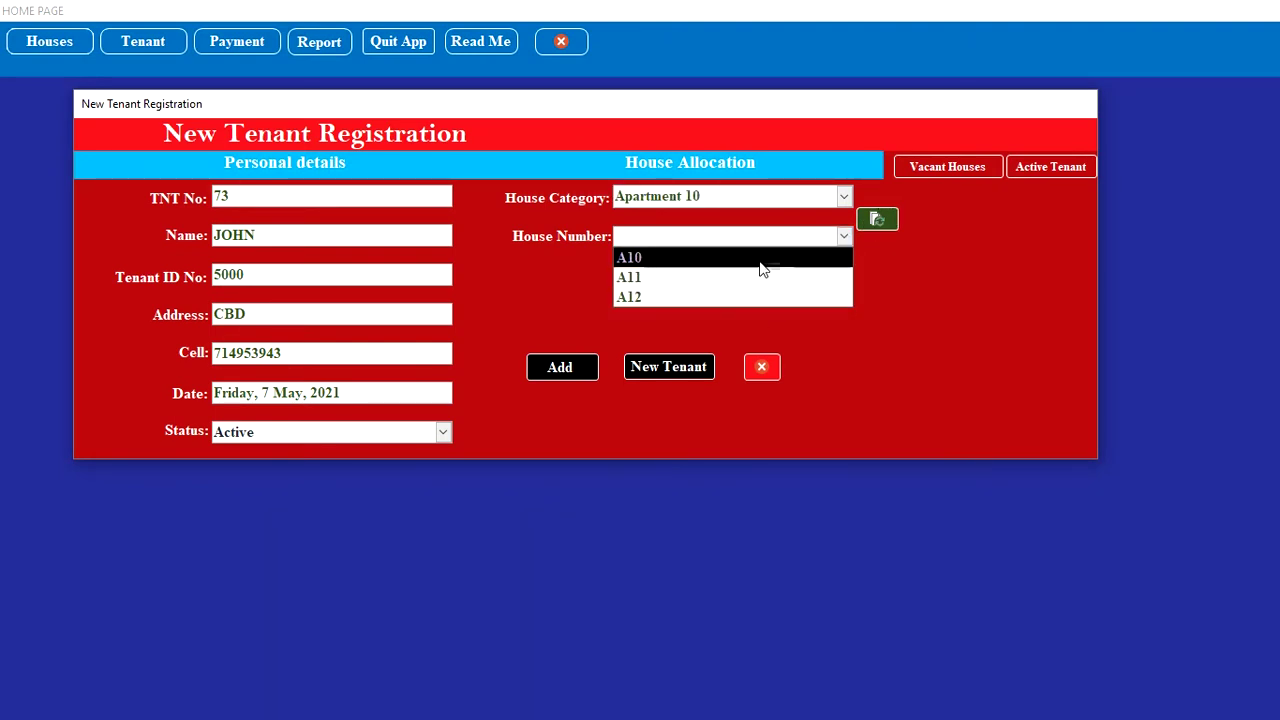
pyautogui.click(709, 257)
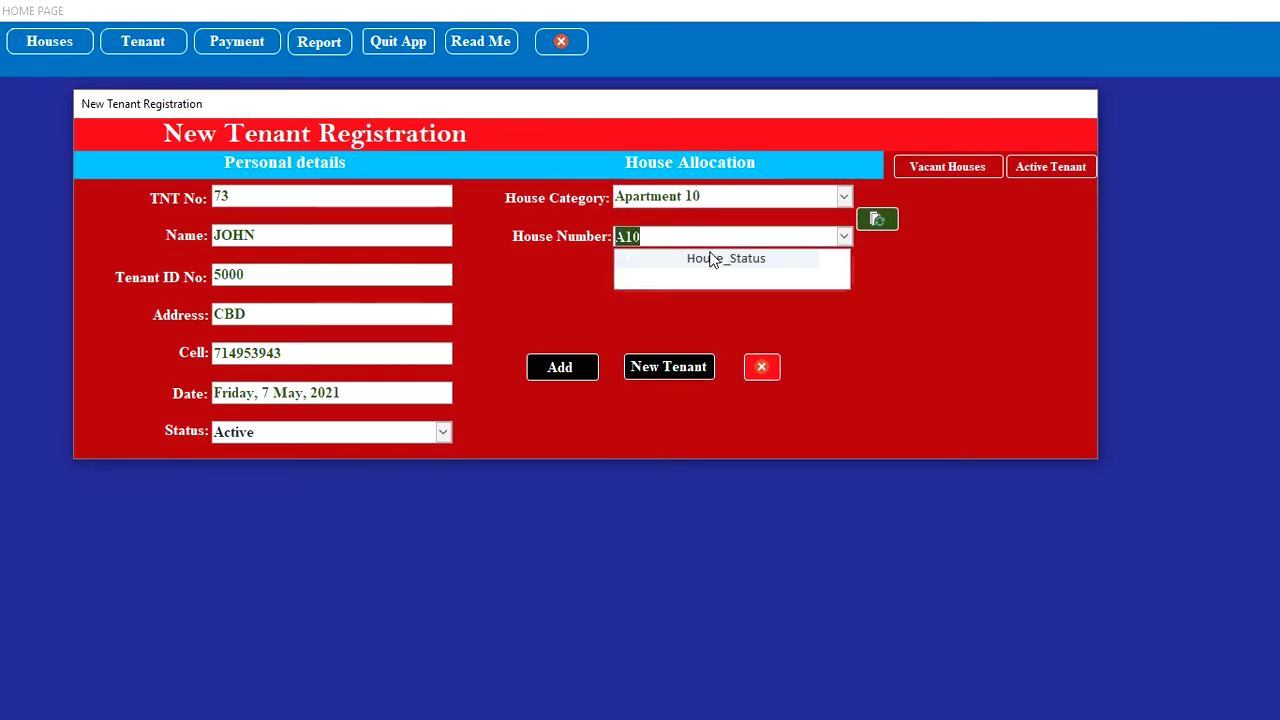
# Step: Change house A10's status from Vacant to Occupied and save the tenant record
pyautogui.click(879, 222)
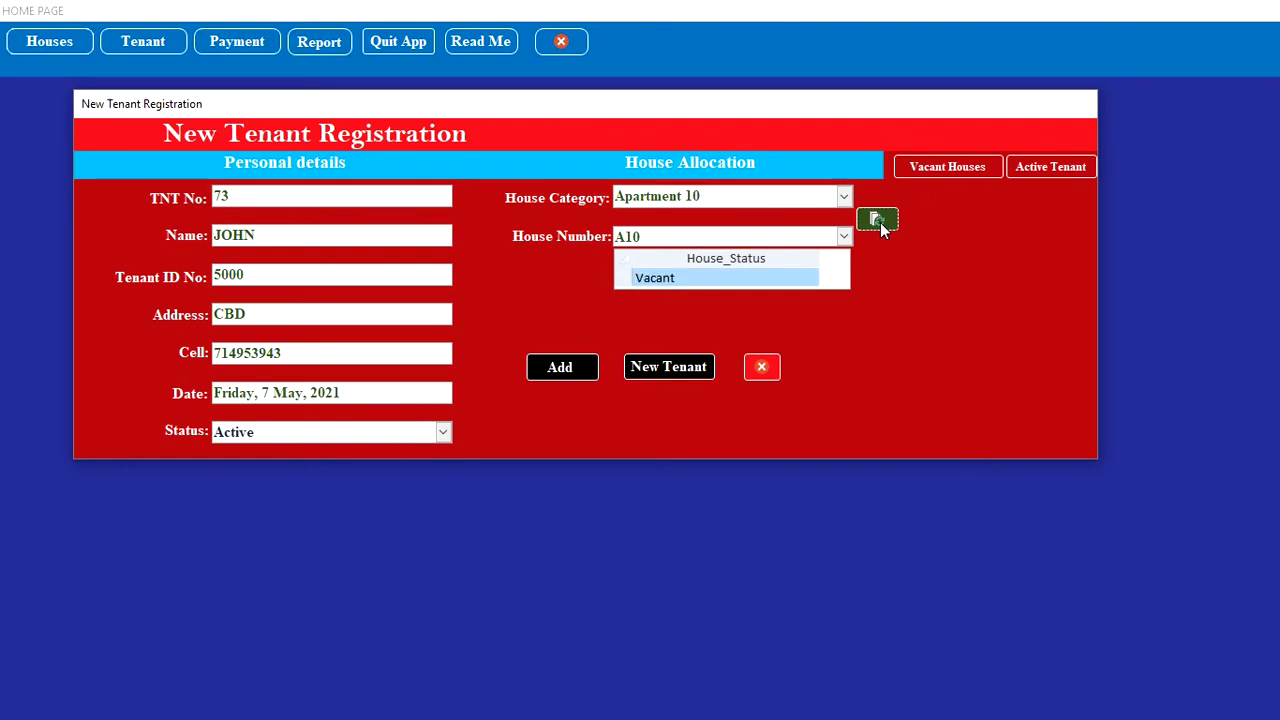
pyautogui.click(777, 277)
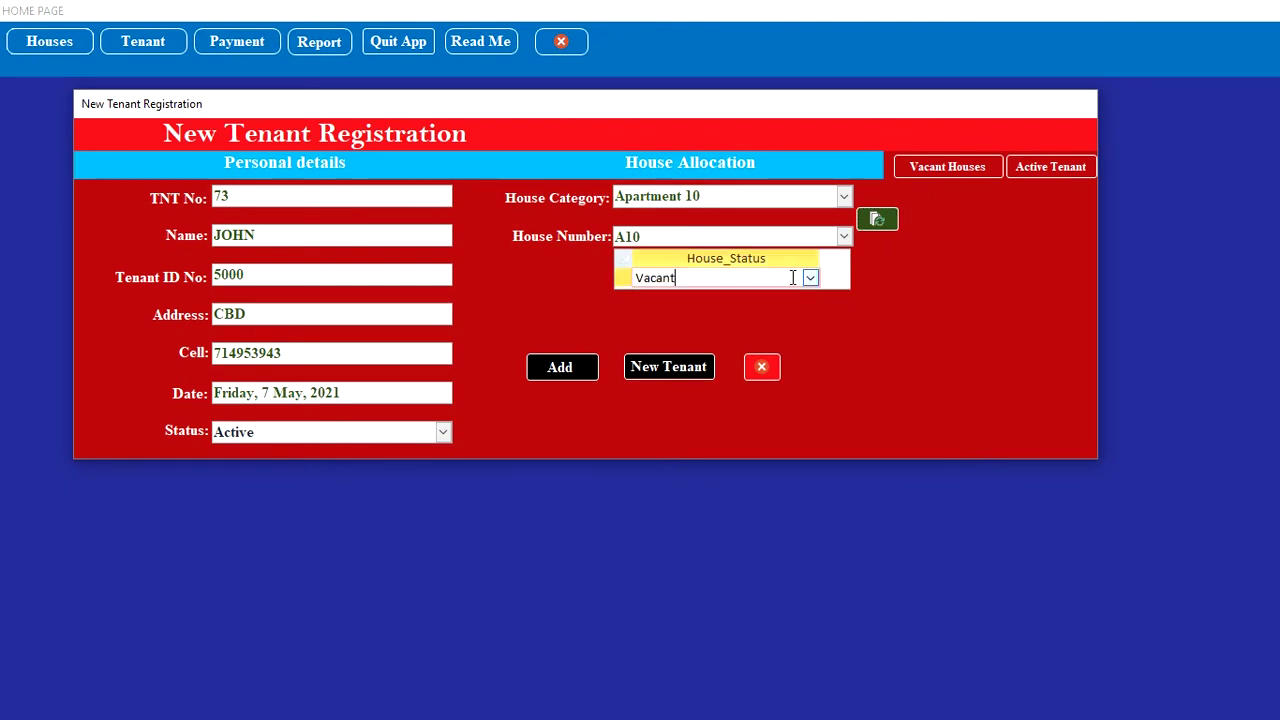
pyautogui.click(810, 278)
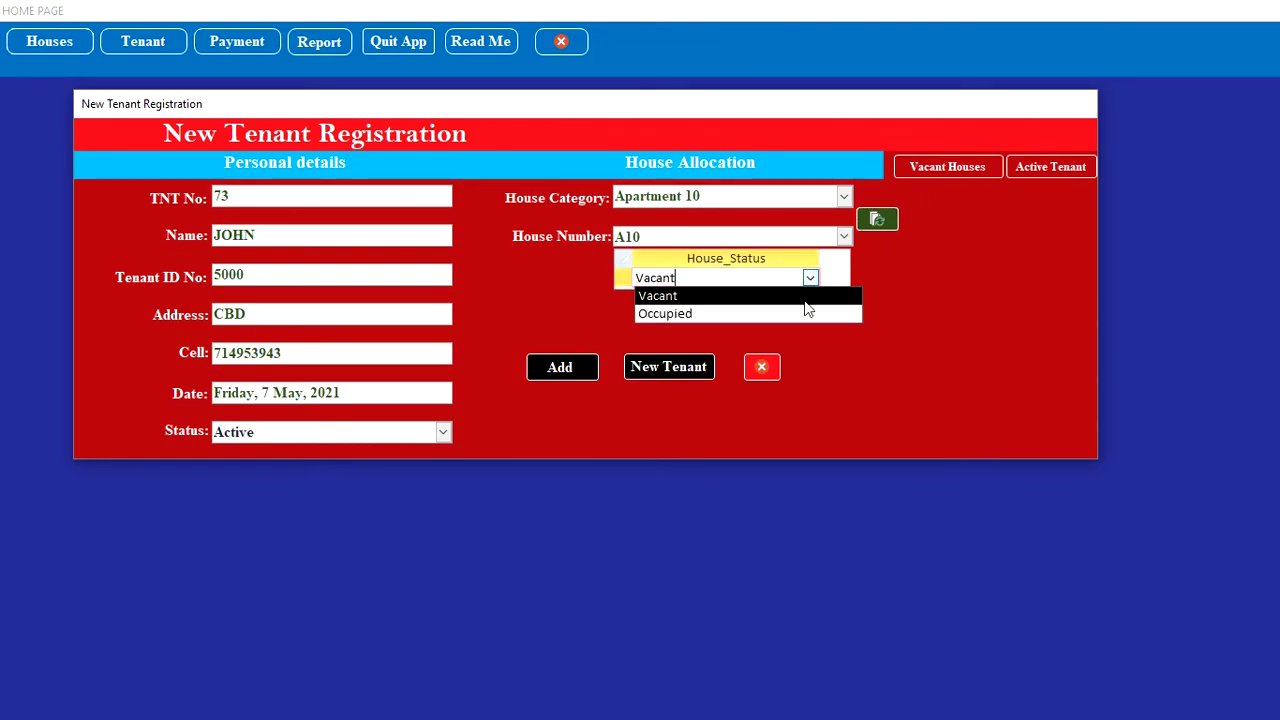
pyautogui.click(802, 311)
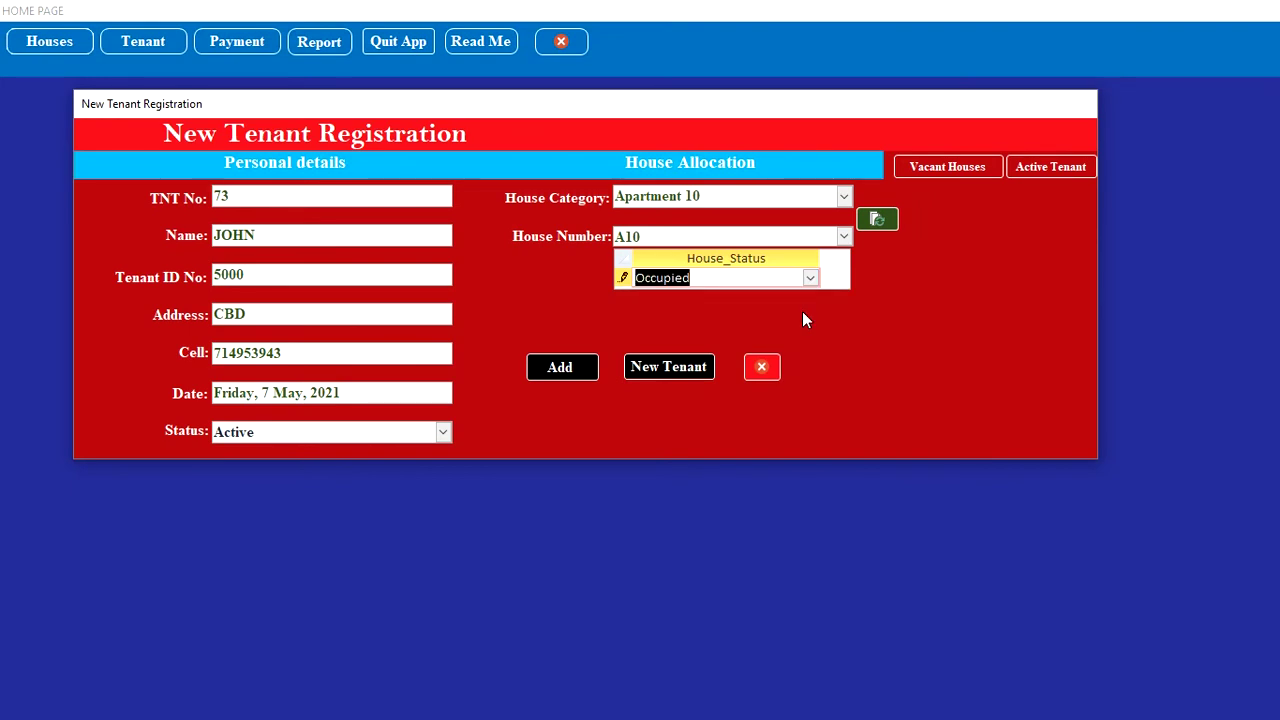
pyautogui.click(699, 369)
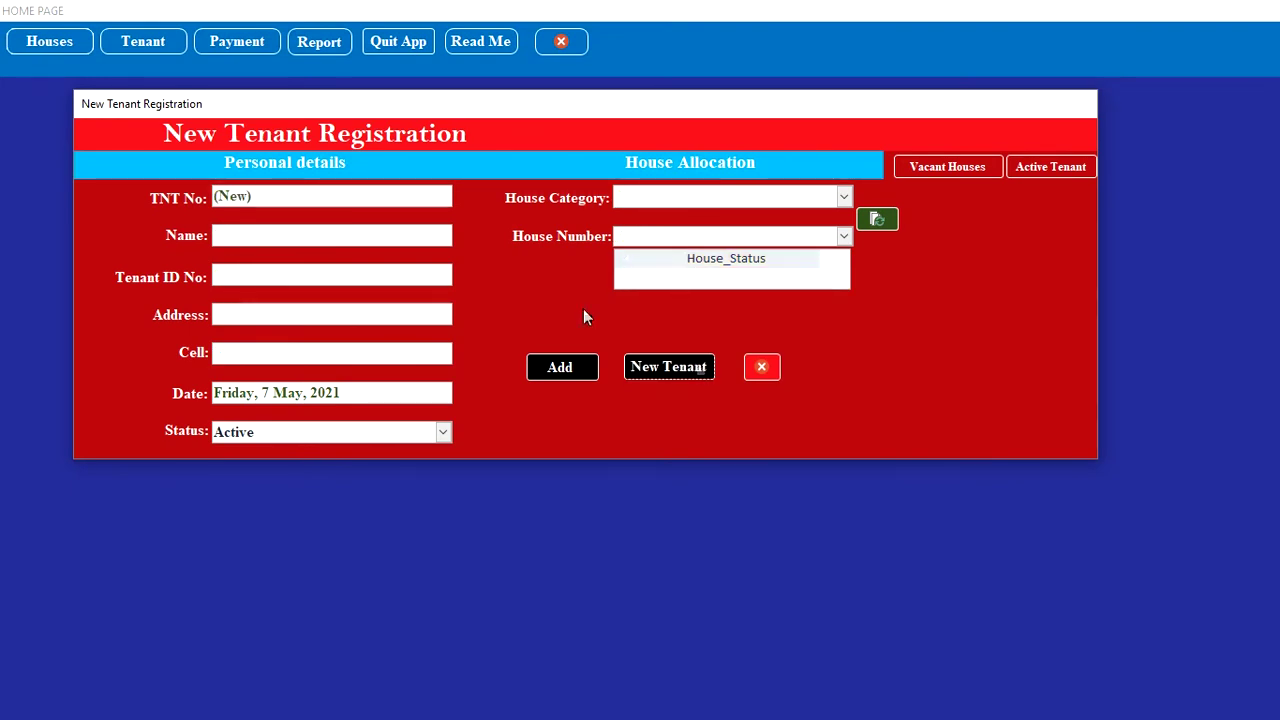
# Step: Enter the second tenant's name, ID number, address and cell phone number
pyautogui.click(318, 234)
pyautogui.write('J')
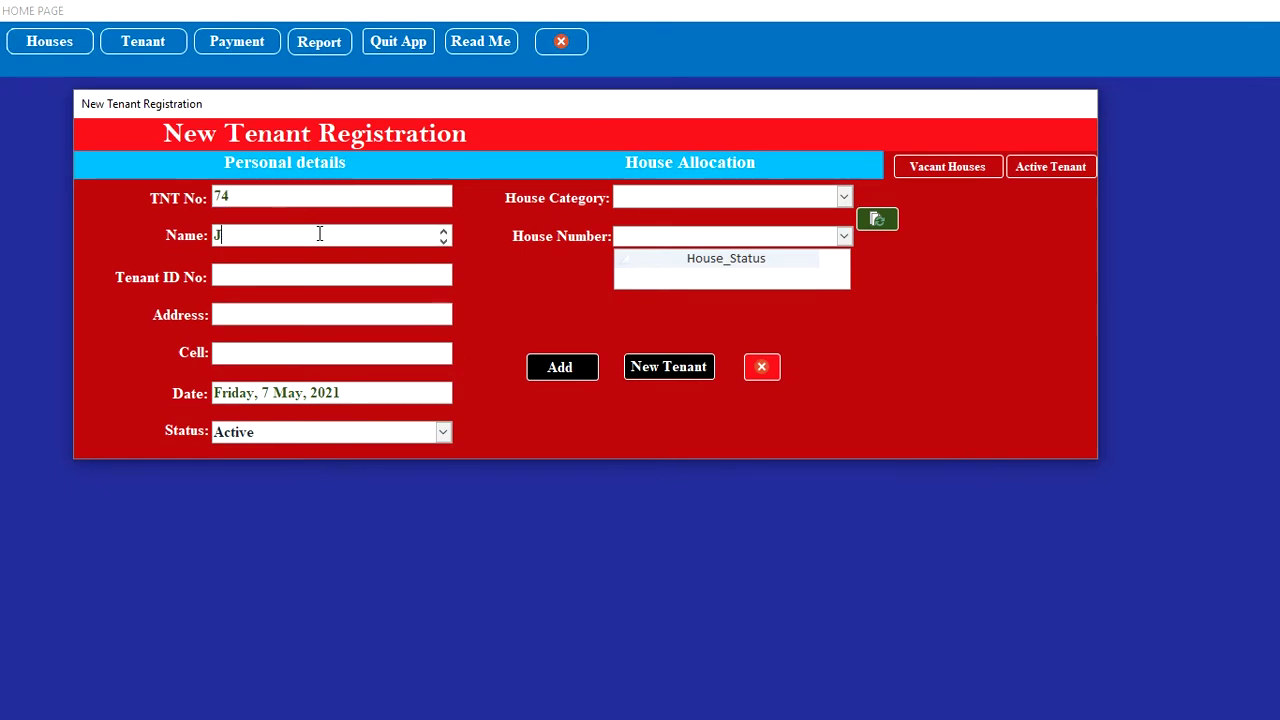
pyautogui.press('BackSpace')
pyautogui.write('SHARON')
pyautogui.click(303, 270)
pyautogui.write('500')
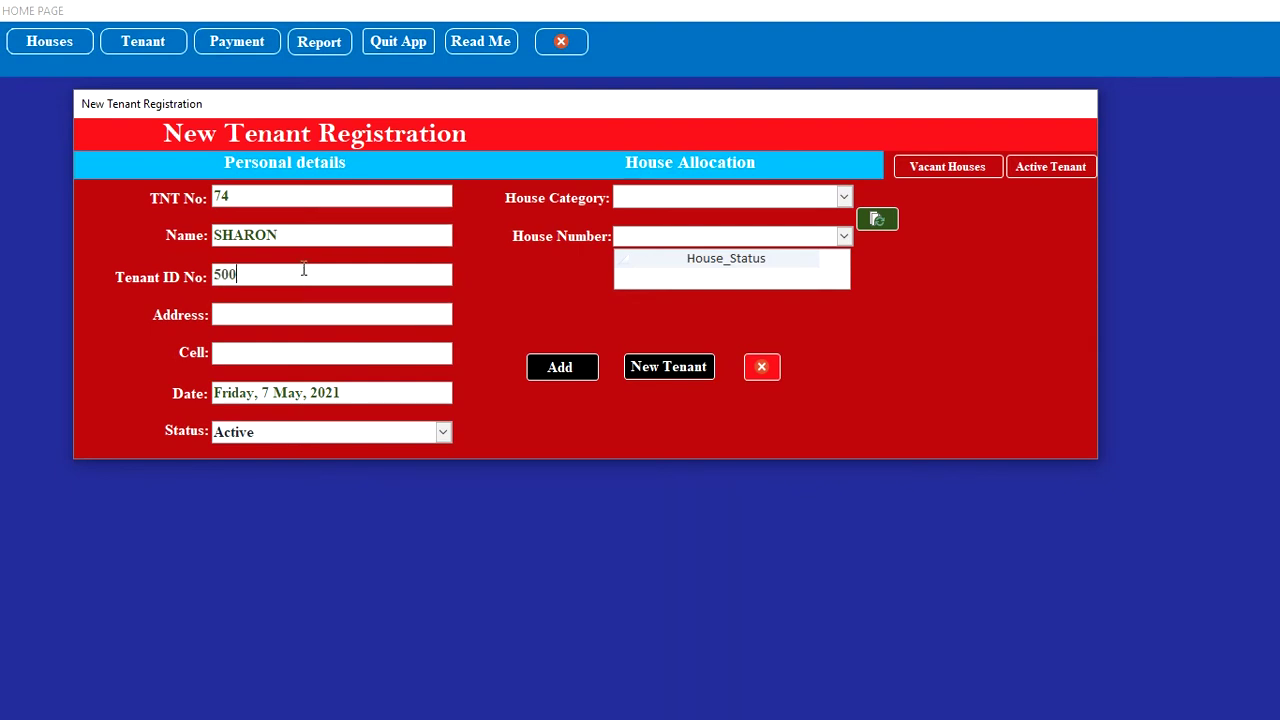
pyautogui.write('1')
pyautogui.click(303, 309)
pyautogui.write('OHIO')
pyautogui.click(303, 349)
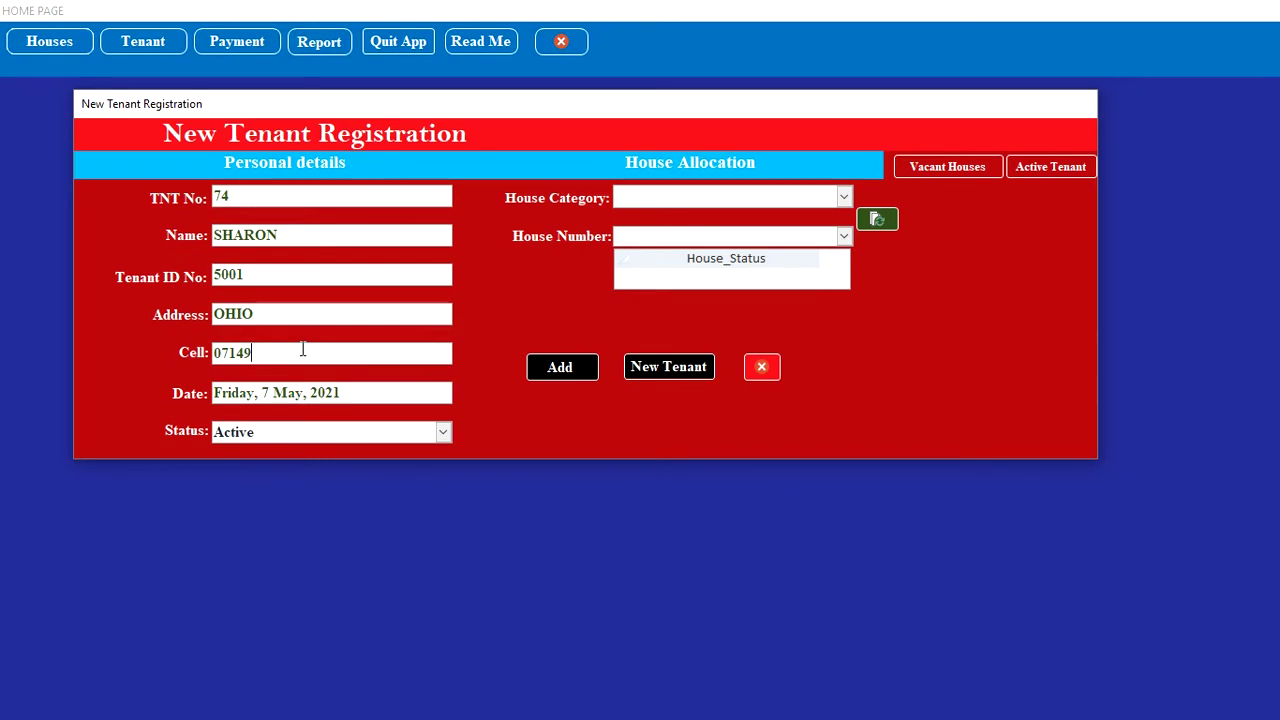
# Step: Allocate house A11 in Apartment 10 to this tenant
pyautogui.click(843, 197)
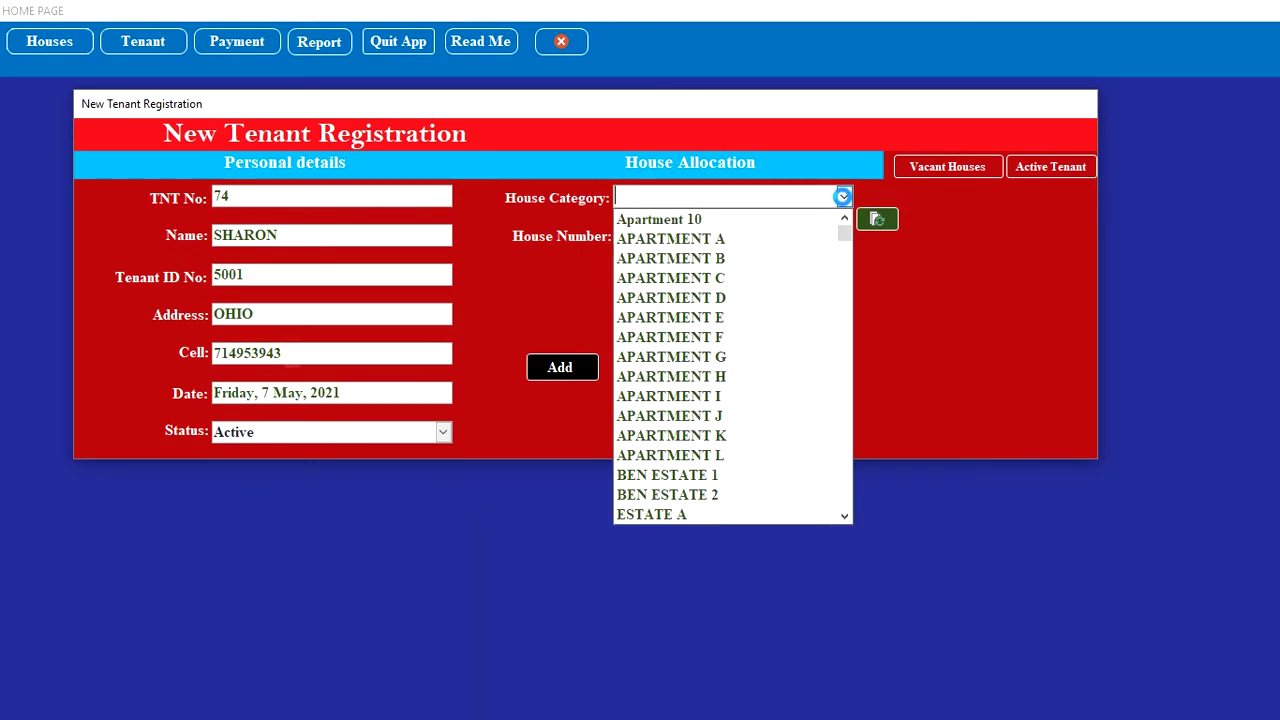
pyautogui.click(800, 220)
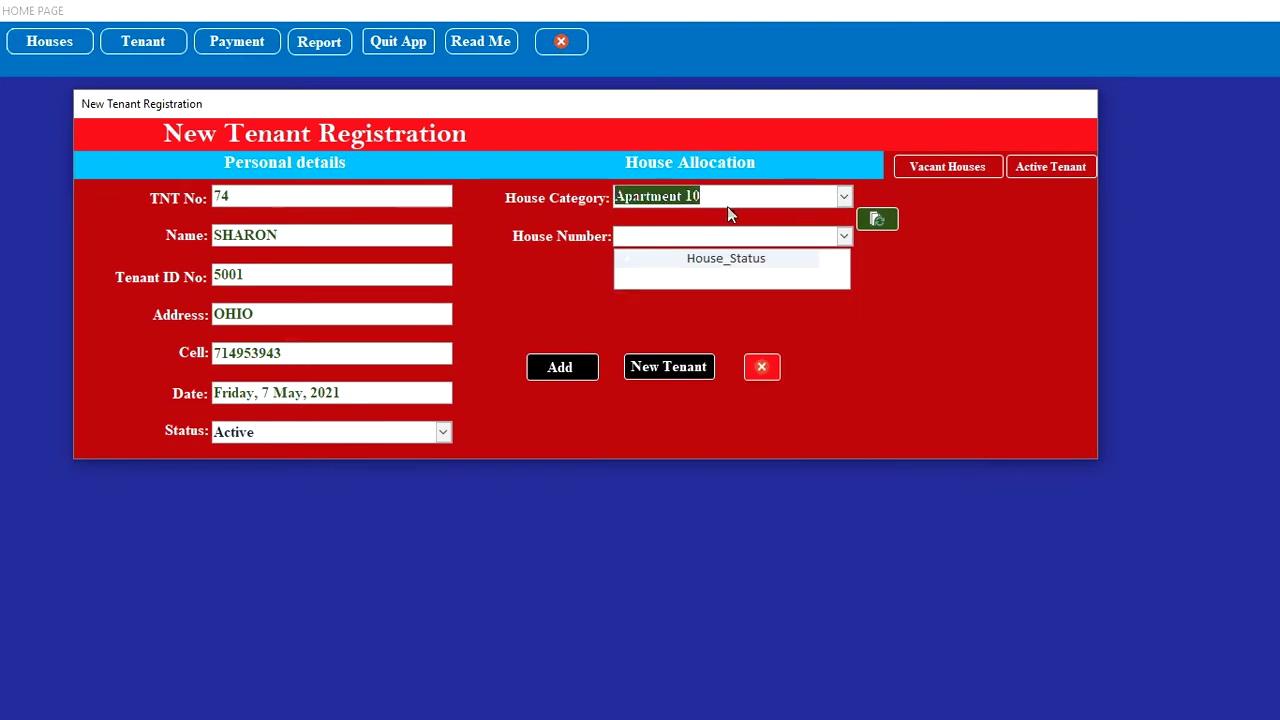
pyautogui.click(882, 222)
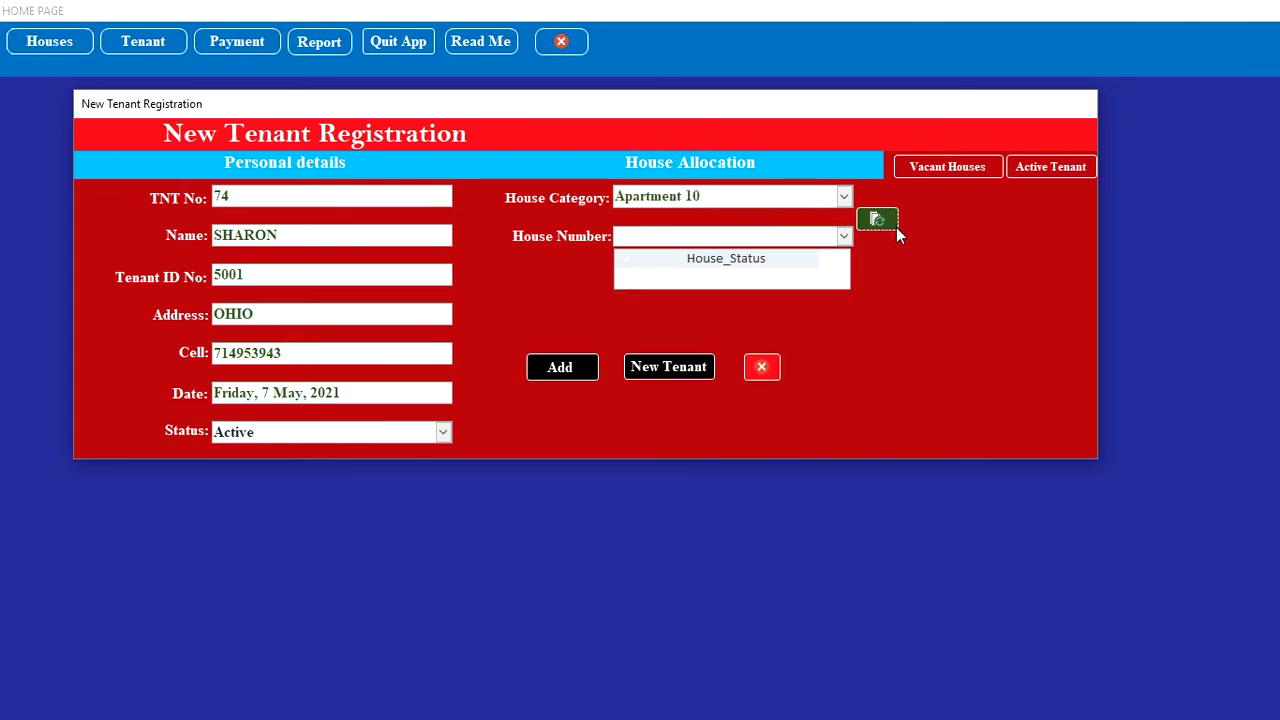
pyautogui.click(845, 237)
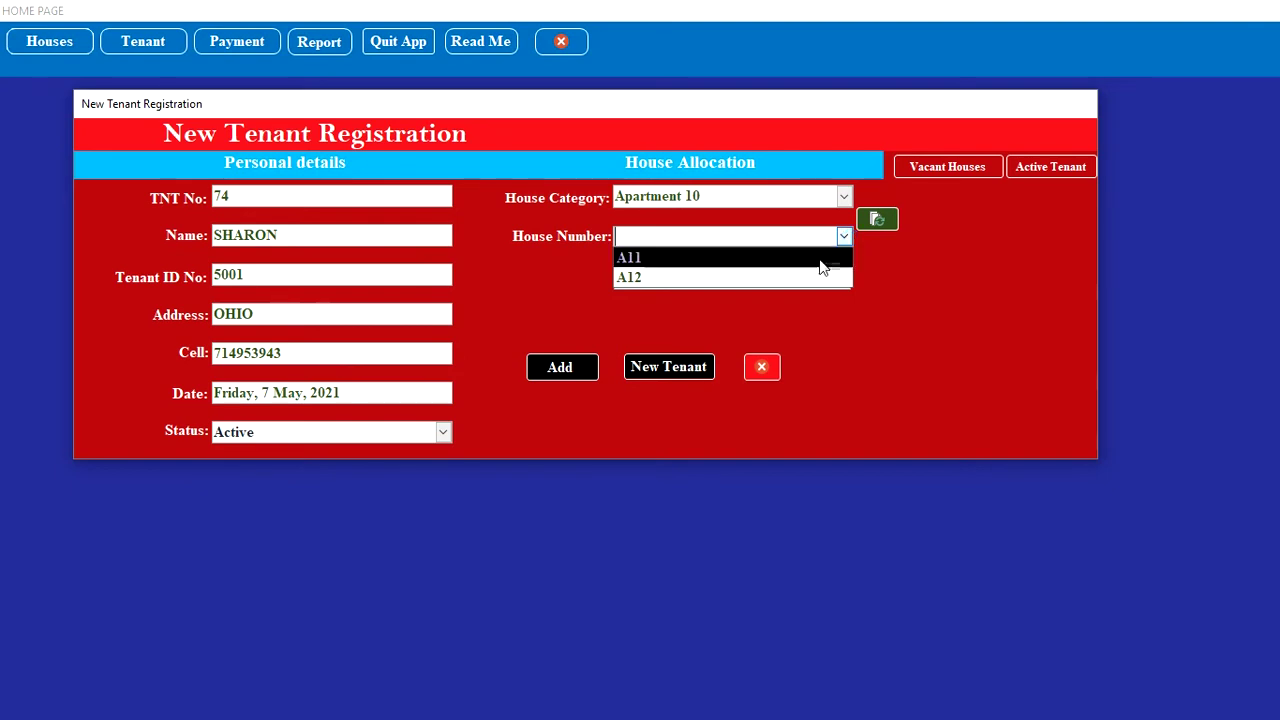
pyautogui.click(821, 262)
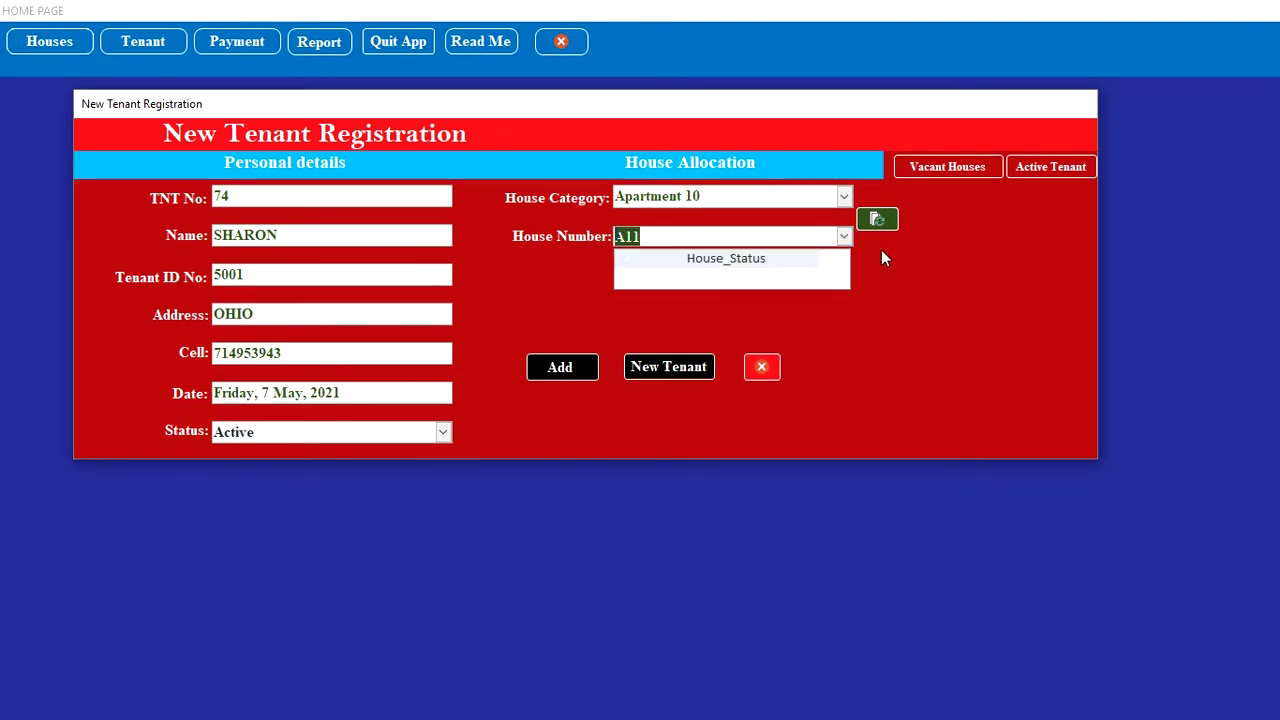
# Step: Set house A11's status to Occupied and save, starting a blank registration
pyautogui.click(889, 221)
pyautogui.click(808, 277)
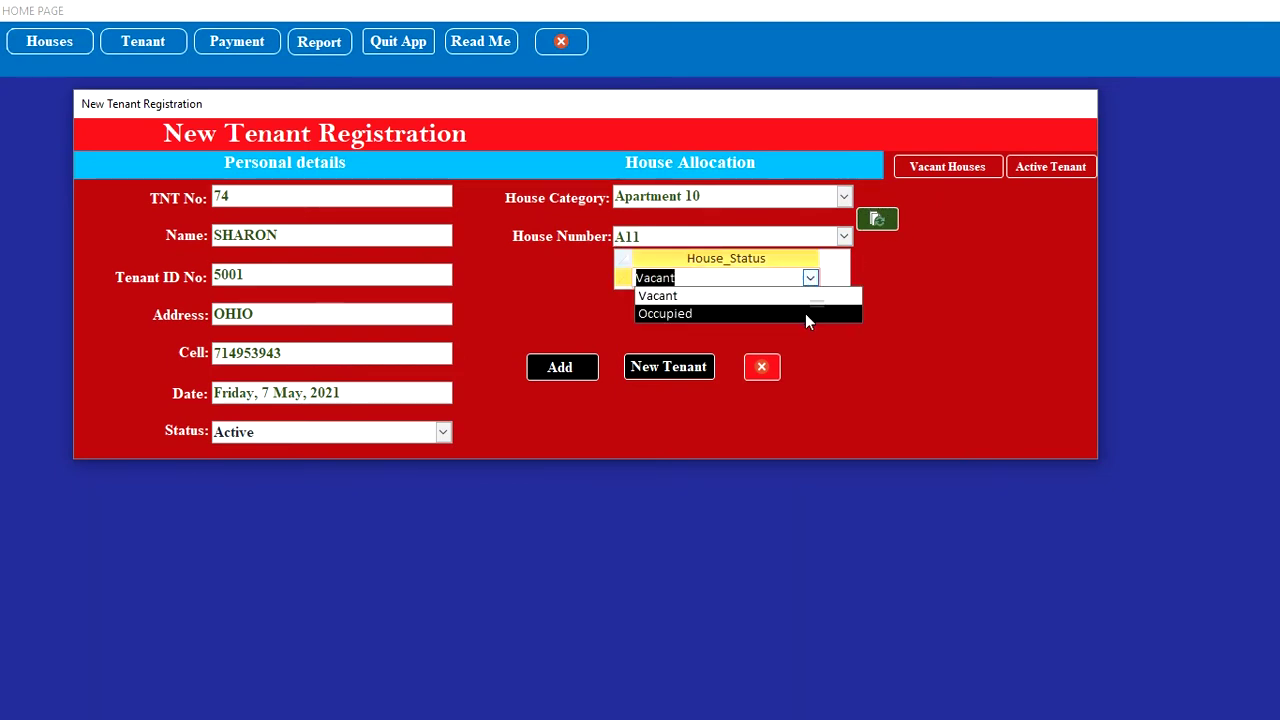
pyautogui.click(805, 313)
pyautogui.click(648, 370)
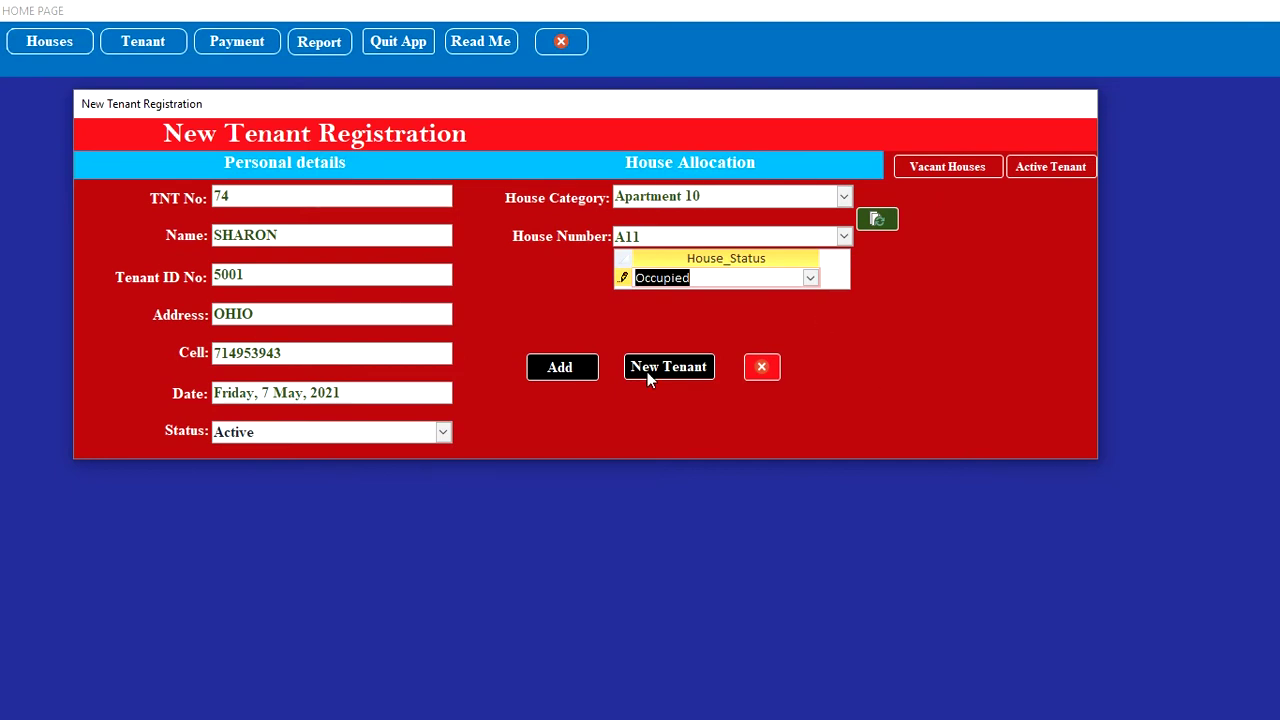
pyautogui.click(289, 235)
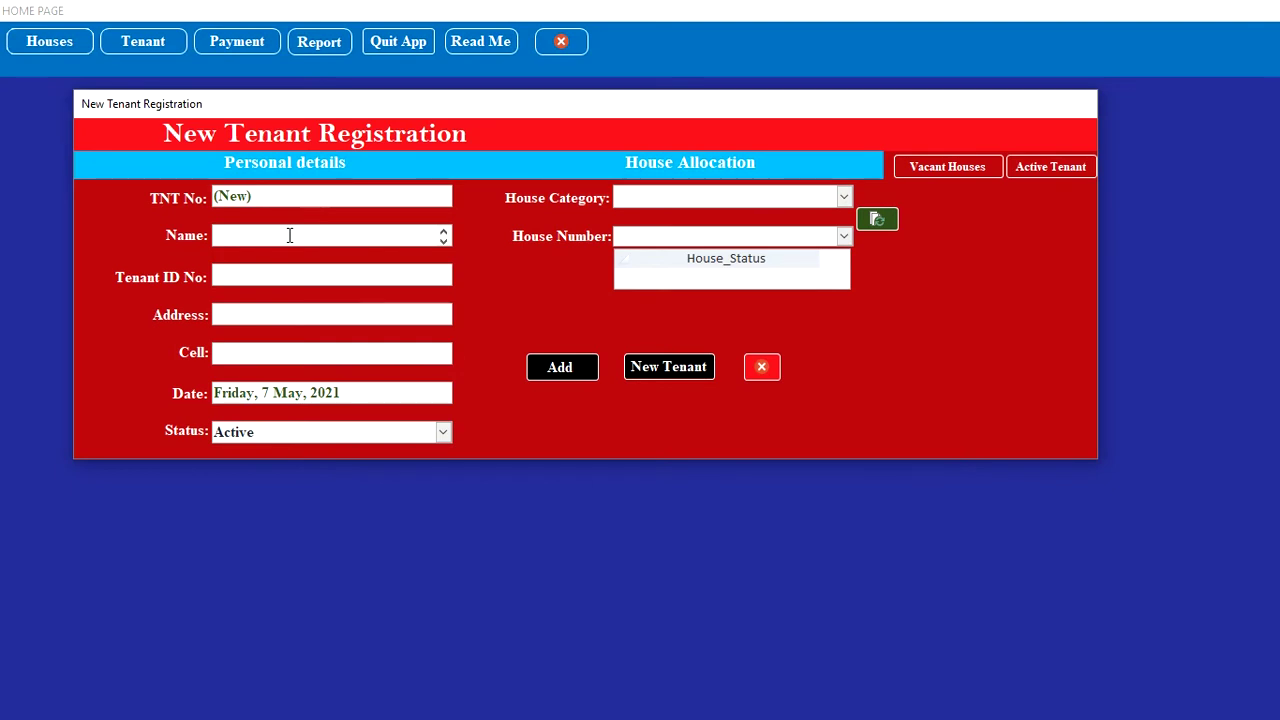
# Step: Enter the third tenant's name, corrected ID number, address and cell phone number
pyautogui.write('MARY')
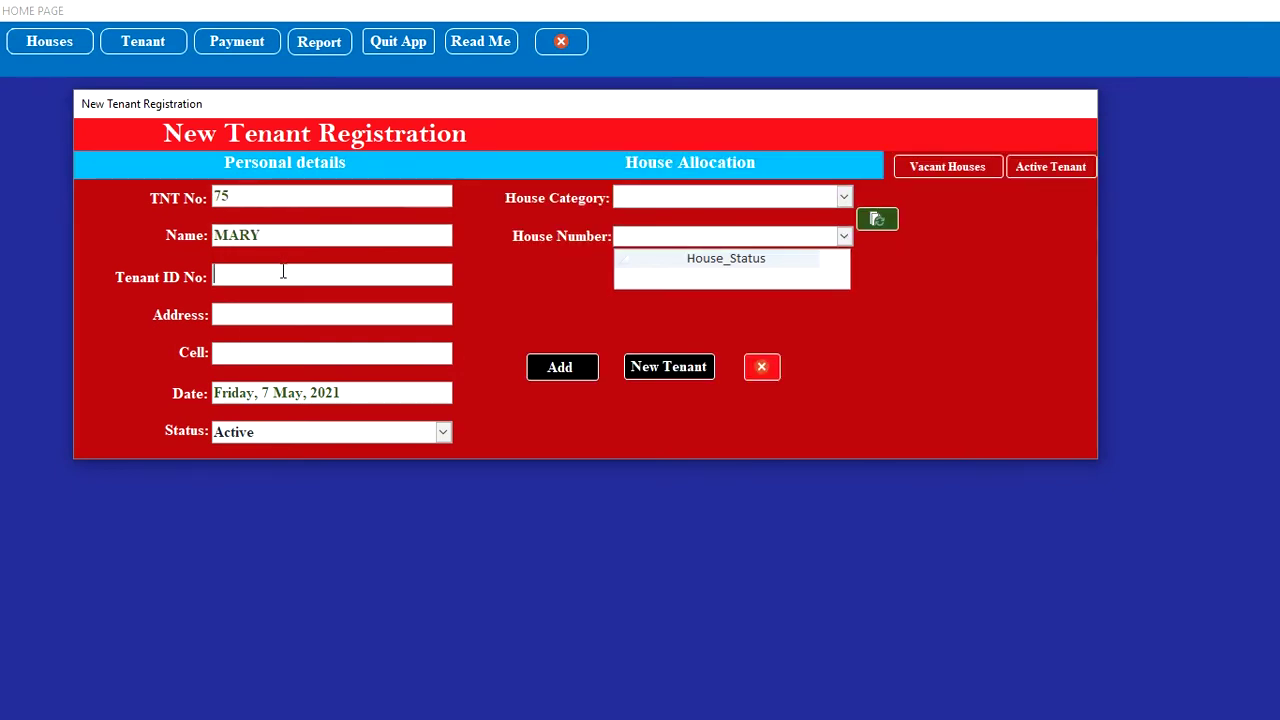
pyautogui.click(283, 272)
pyautogui.write('50002')
pyautogui.press('BackSpace')
pyautogui.press('BackSpace')
pyautogui.write('22')
pyautogui.press('BackSpace')
pyautogui.click(287, 308)
pyautogui.write('OHIO')
pyautogui.click(265, 358)
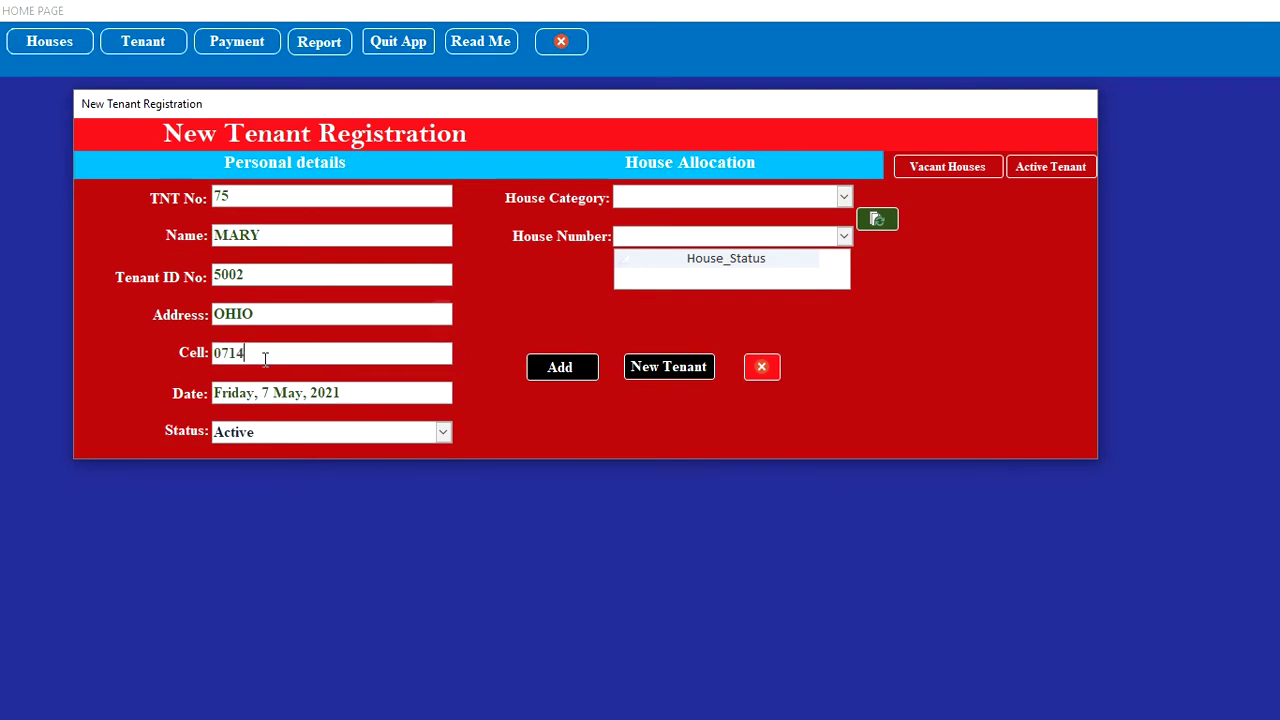
# Step: Allocate house A12 in Apartment 10 to this tenant
pyautogui.click(841, 200)
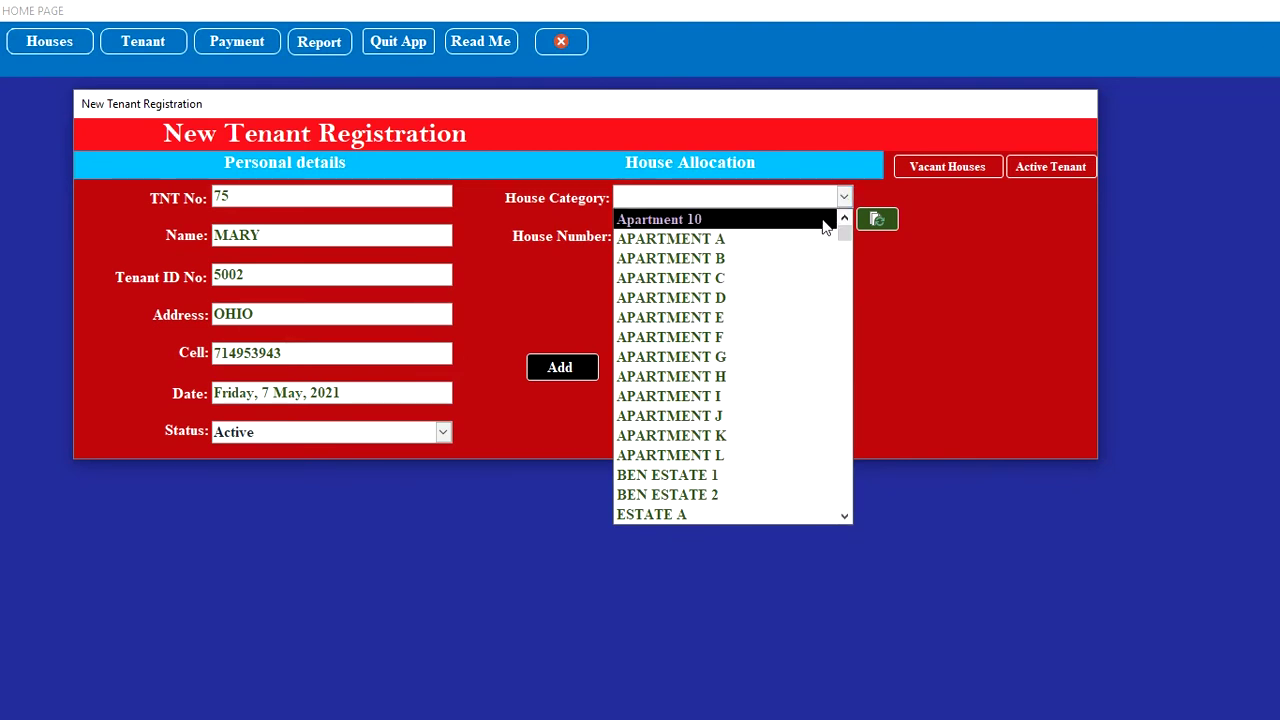
pyautogui.click(823, 219)
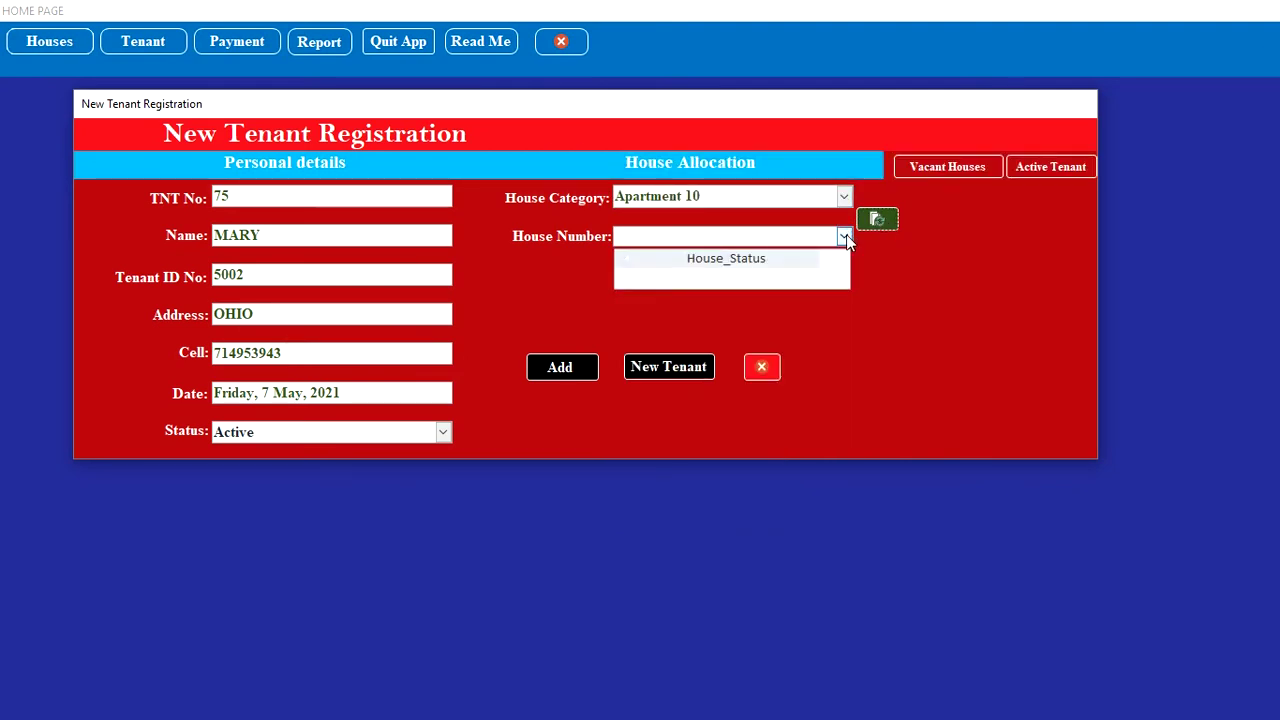
pyautogui.click(844, 236)
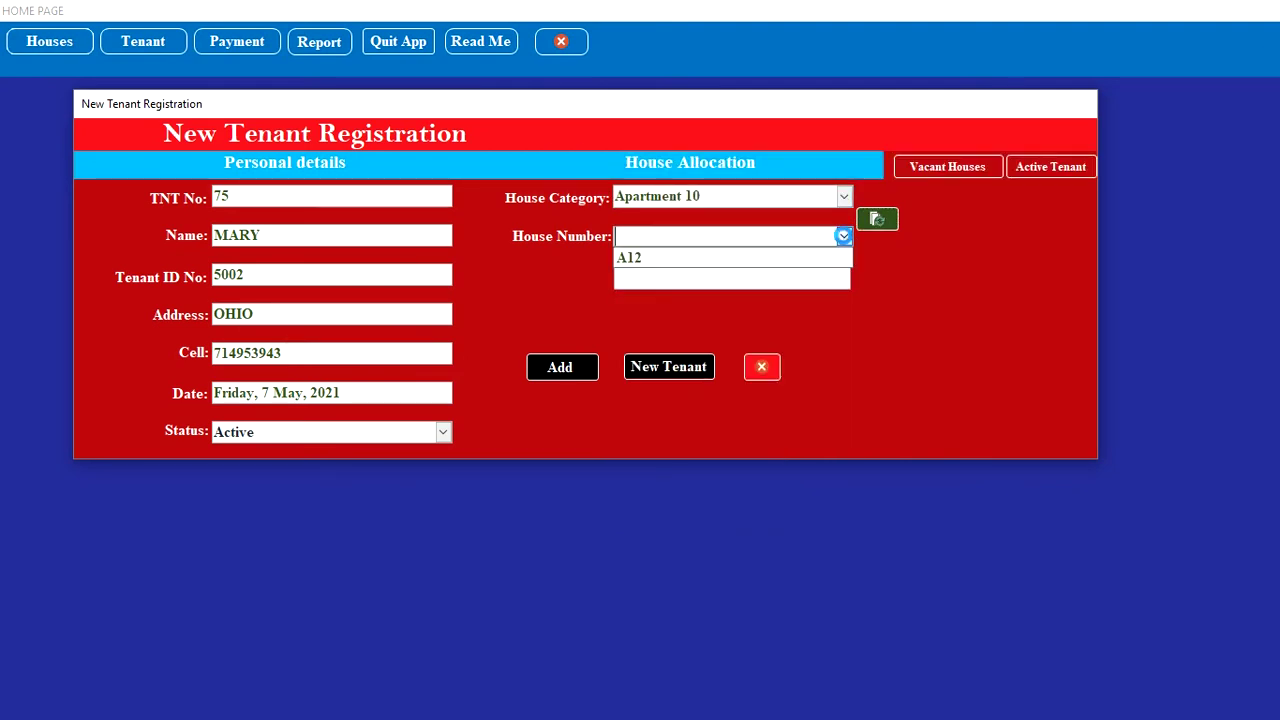
pyautogui.click(769, 262)
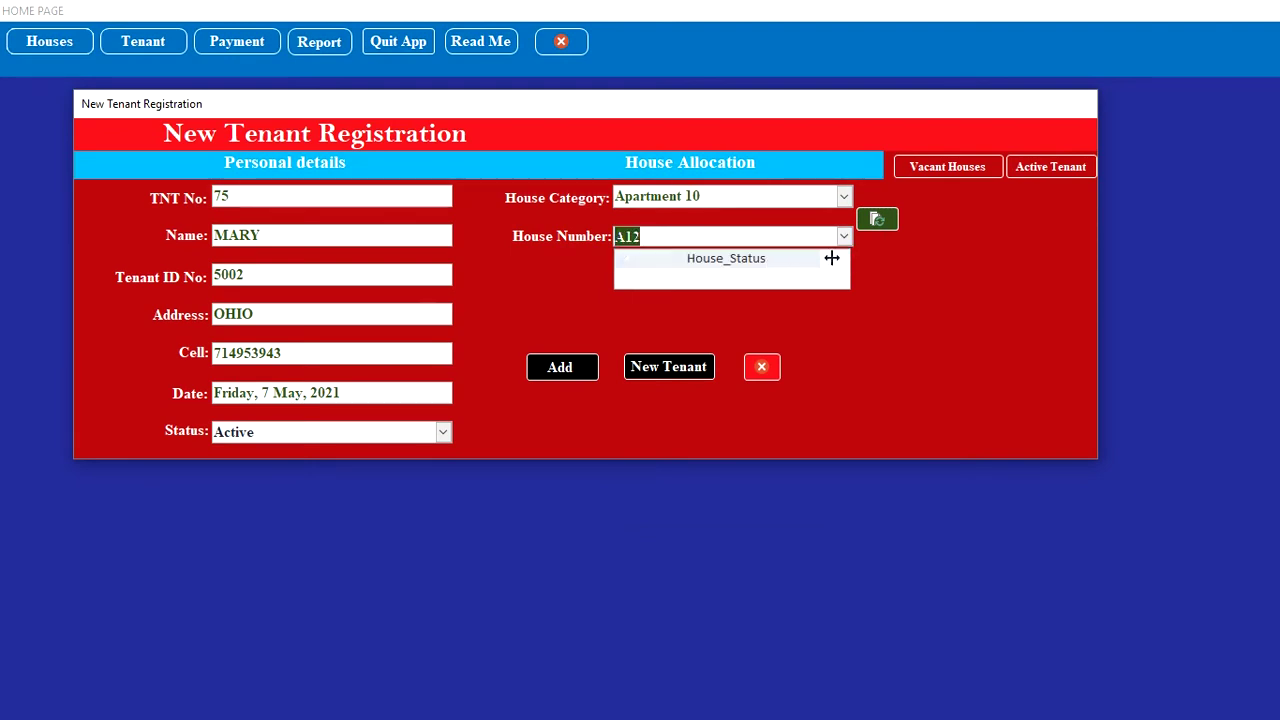
# Step: Mark house A12 Occupied, save the registration, and view the Active Tenants list
pyautogui.click(878, 228)
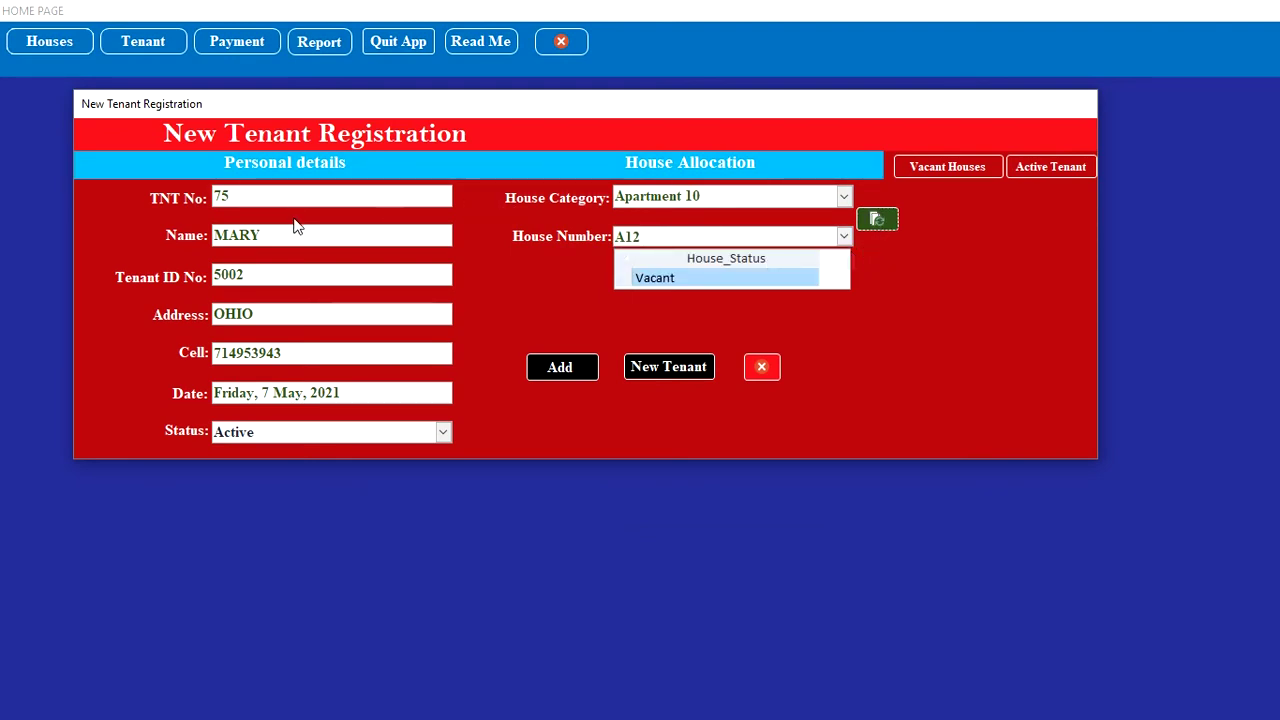
pyautogui.click(786, 283)
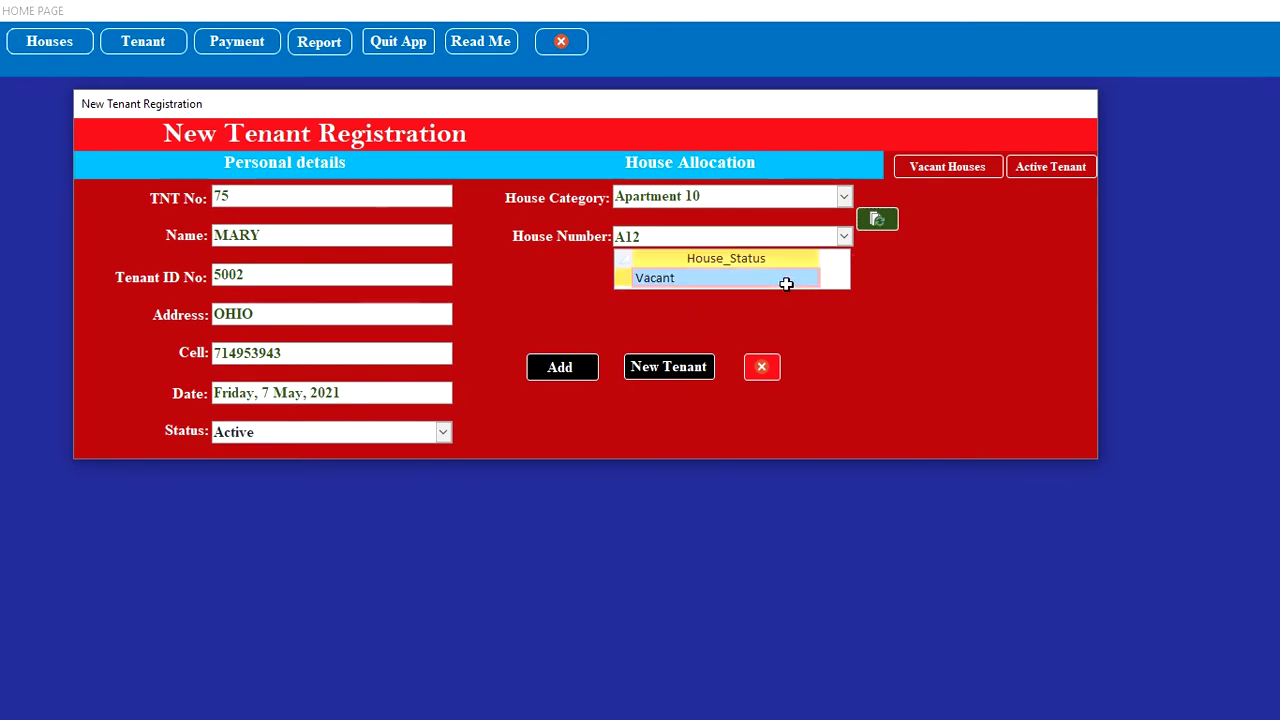
pyautogui.click(801, 279)
pyautogui.click(809, 279)
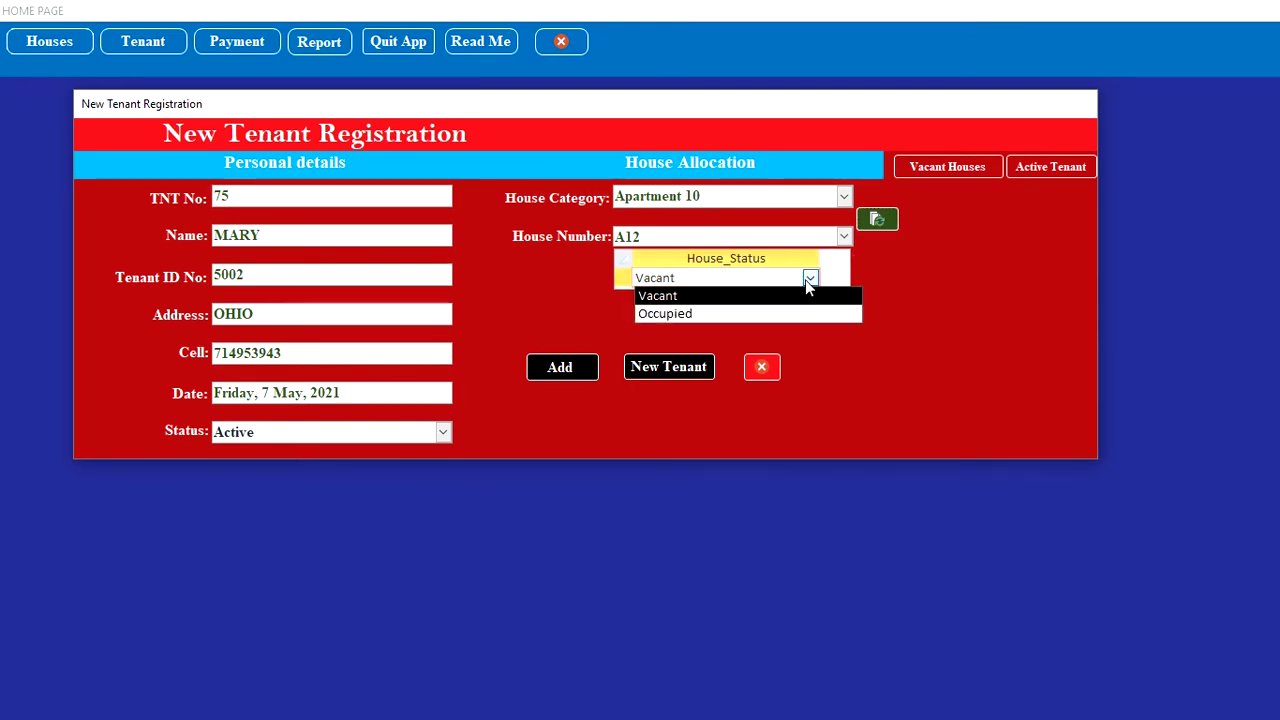
pyautogui.click(767, 315)
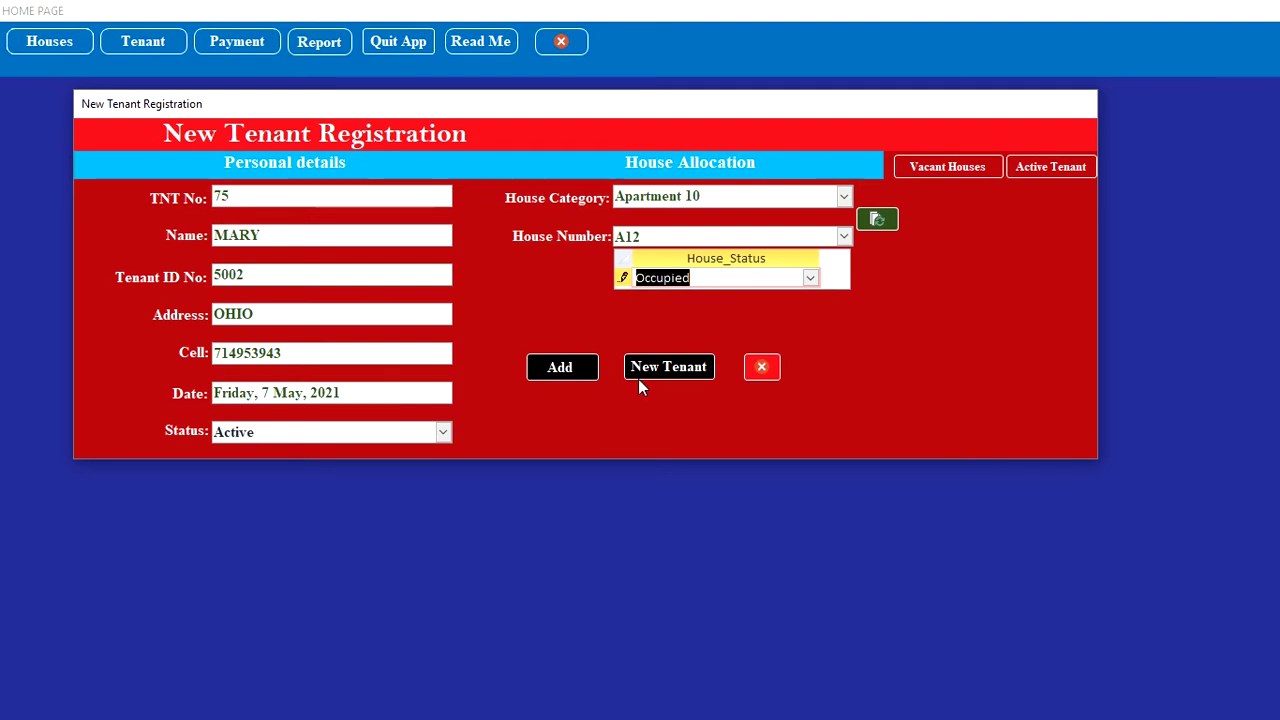
pyautogui.click(575, 373)
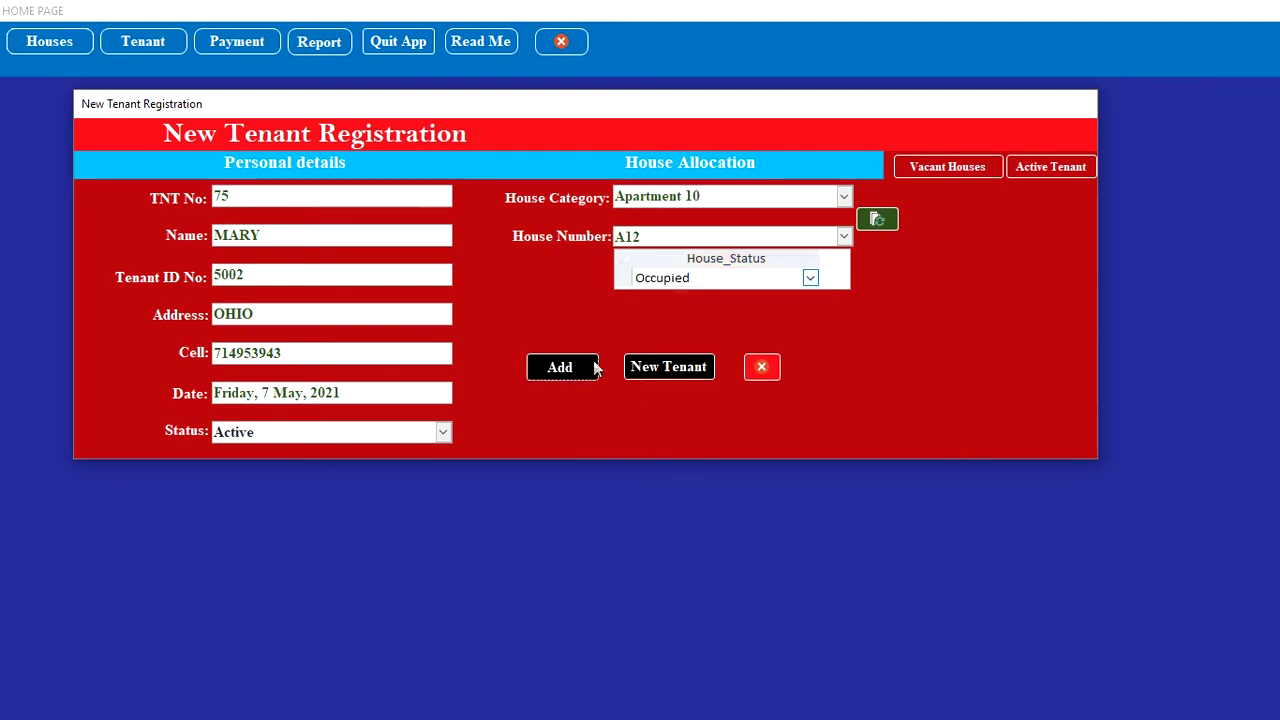
pyautogui.click(1047, 176)
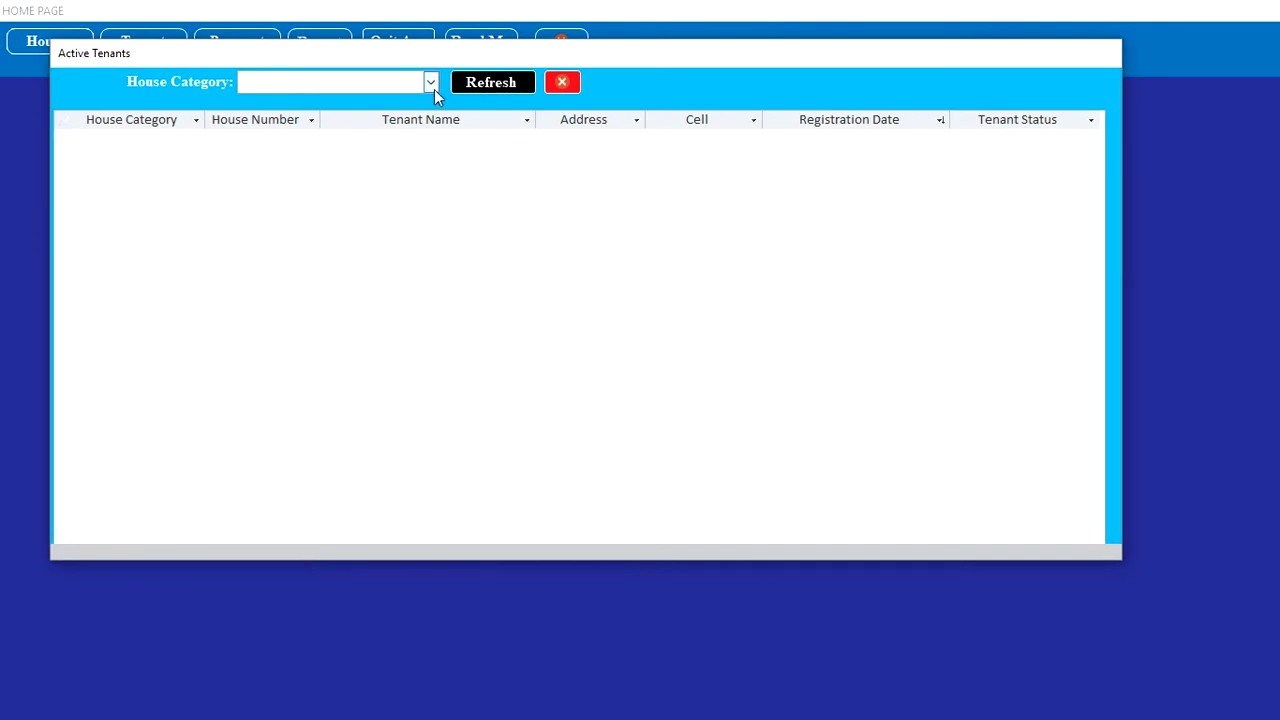
# Step: Filter Active Tenants by Apartment 10 to list houses A10, A11 and A12, then close the list
pyautogui.click(431, 83)
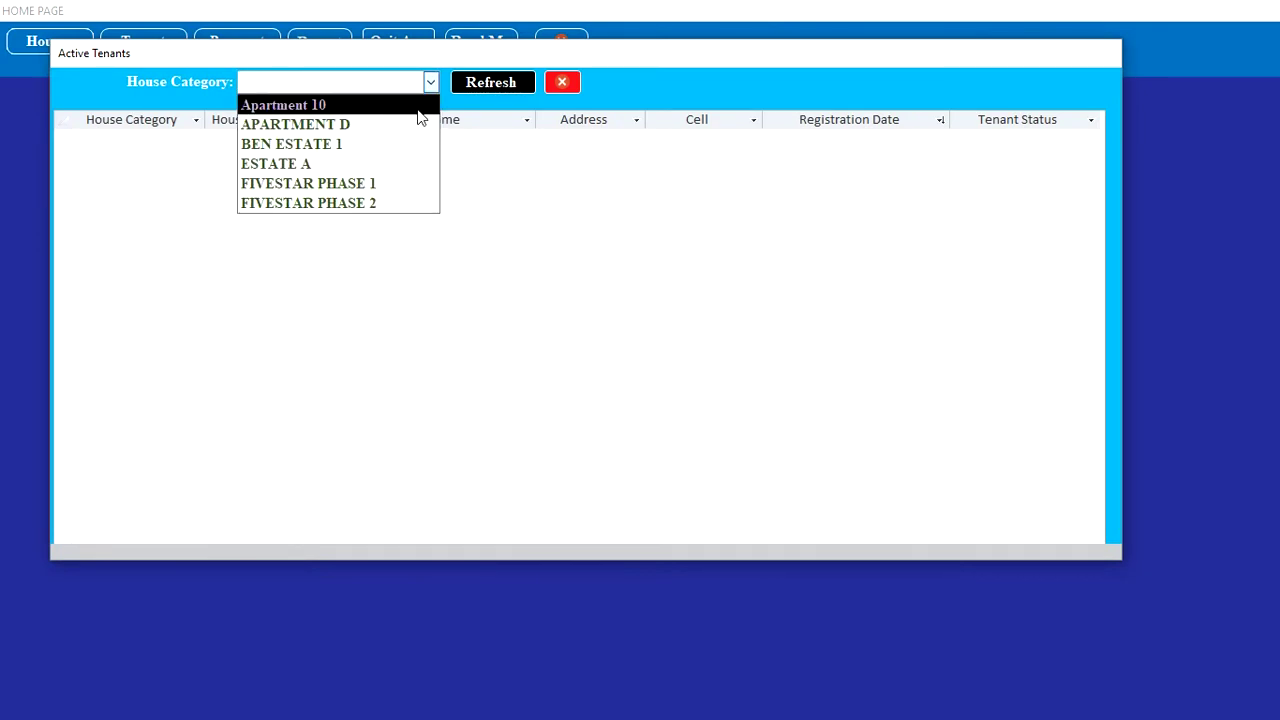
pyautogui.click(420, 105)
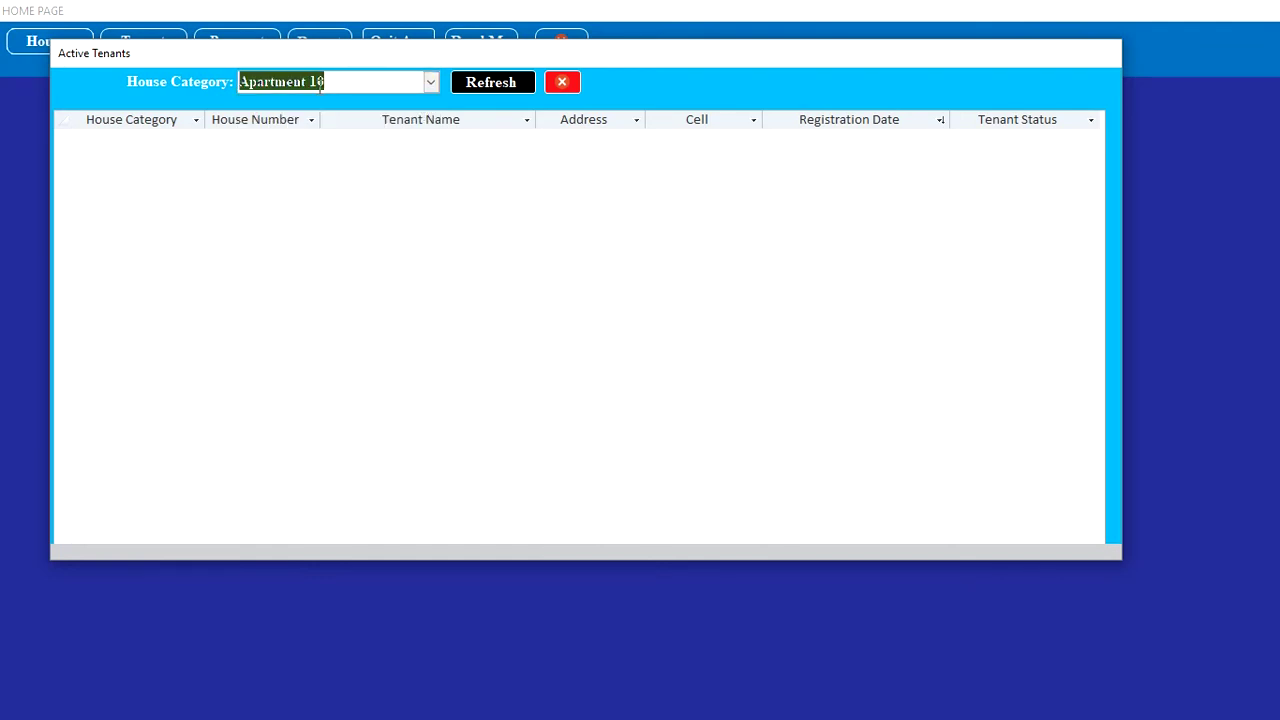
pyautogui.click(514, 86)
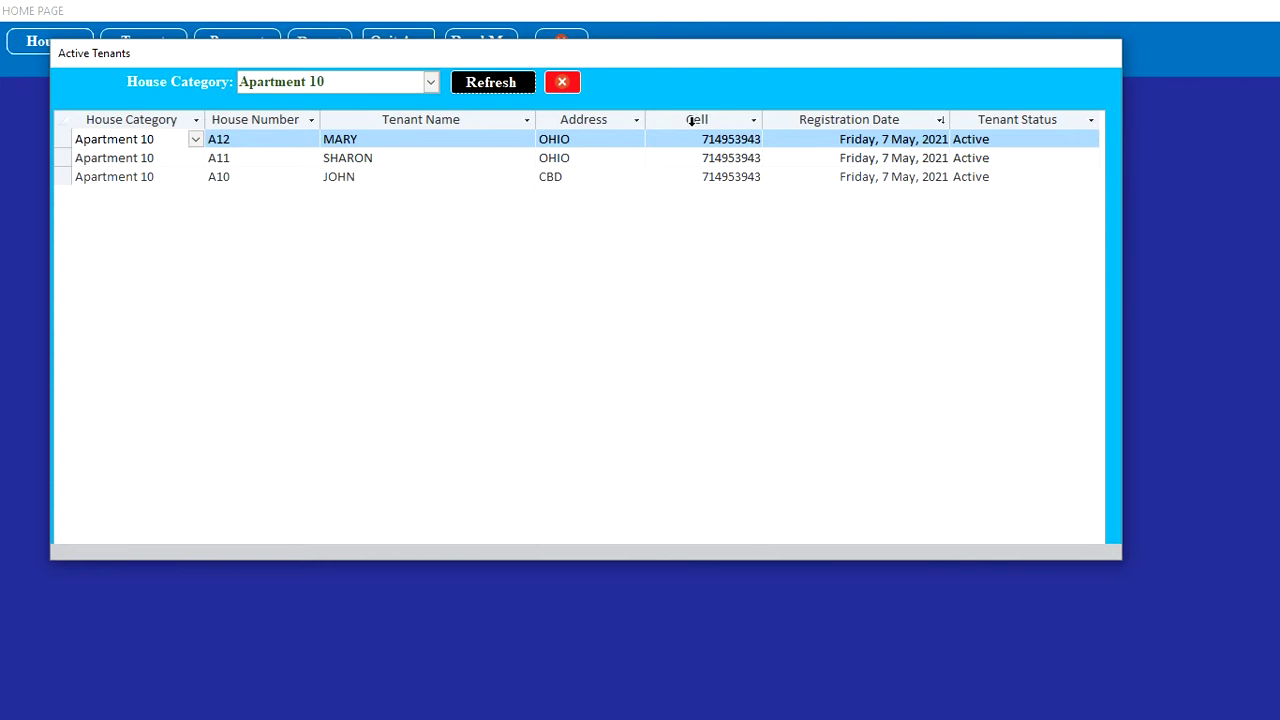
pyautogui.click(562, 84)
pyautogui.click(959, 176)
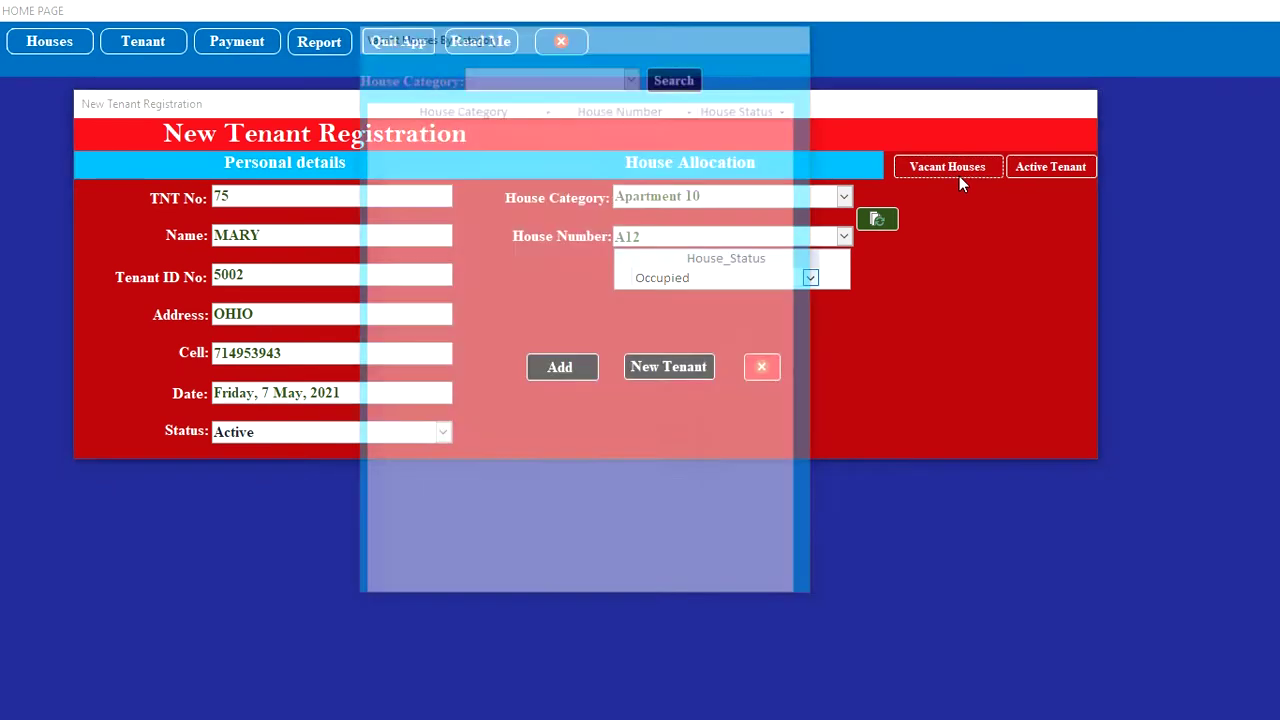
pyautogui.click(632, 73)
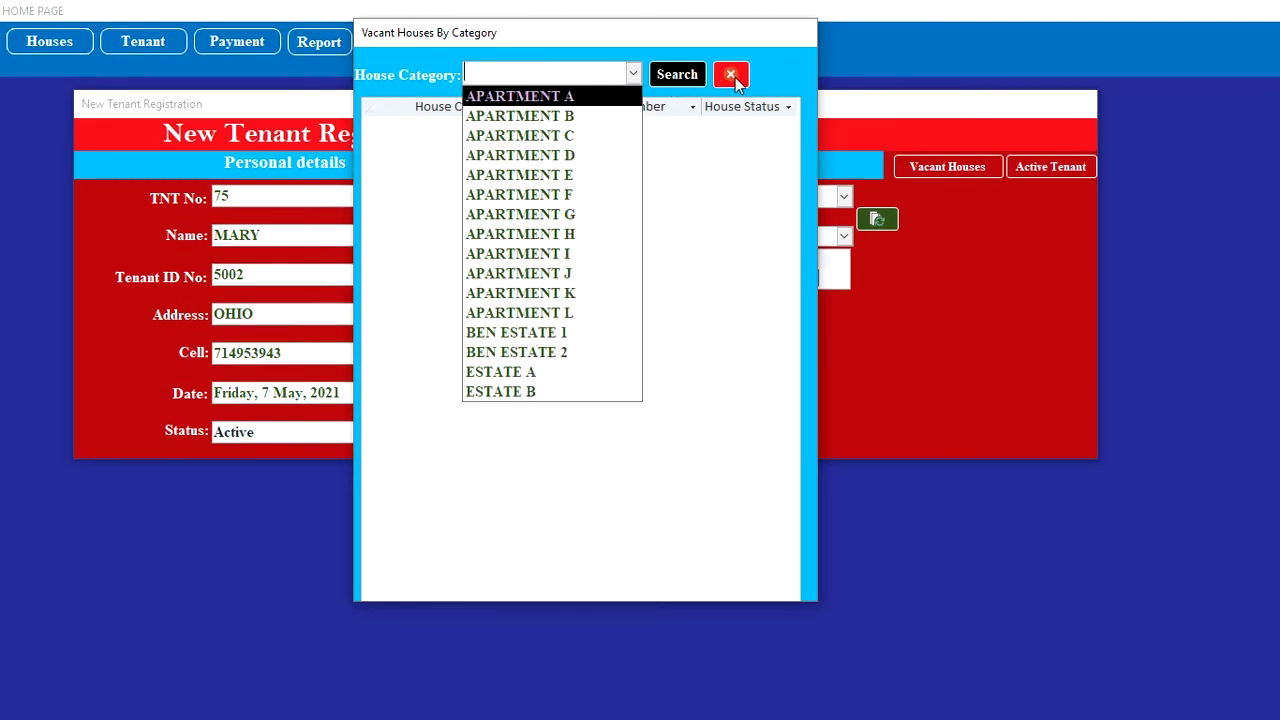
pyautogui.click(577, 158)
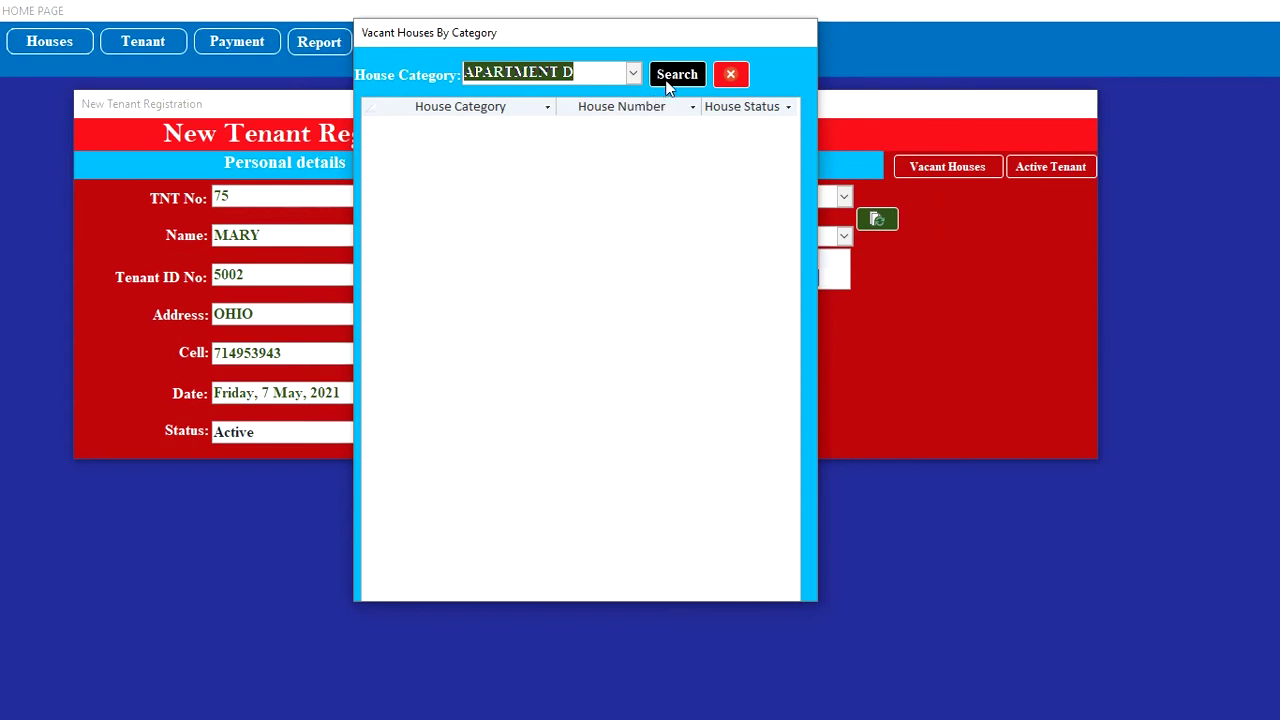
pyautogui.click(668, 80)
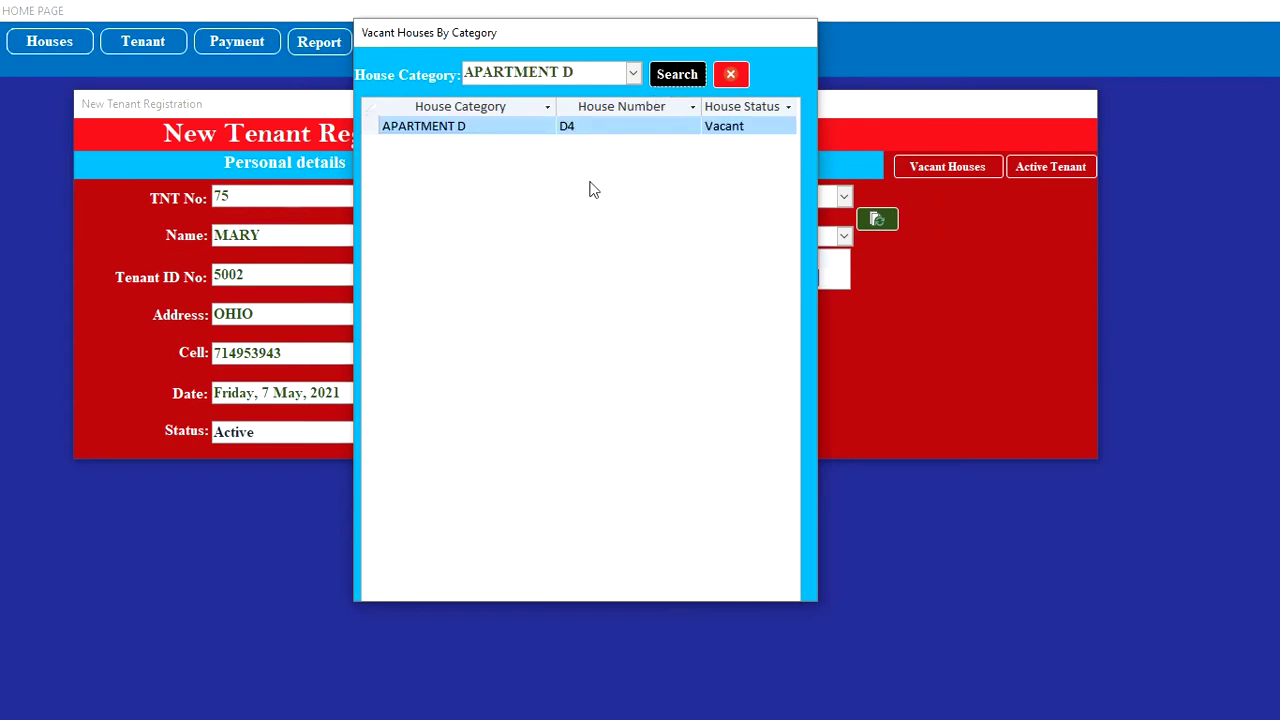
pyautogui.click(634, 75)
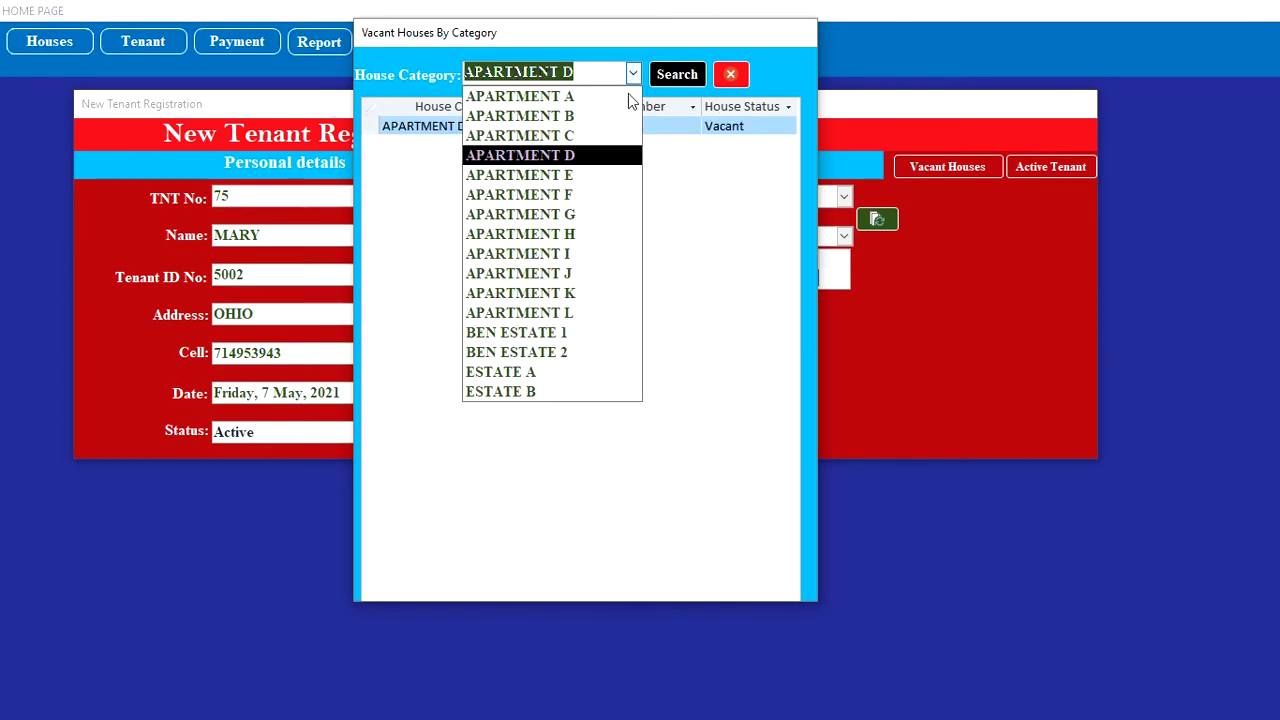
pyautogui.click(548, 354)
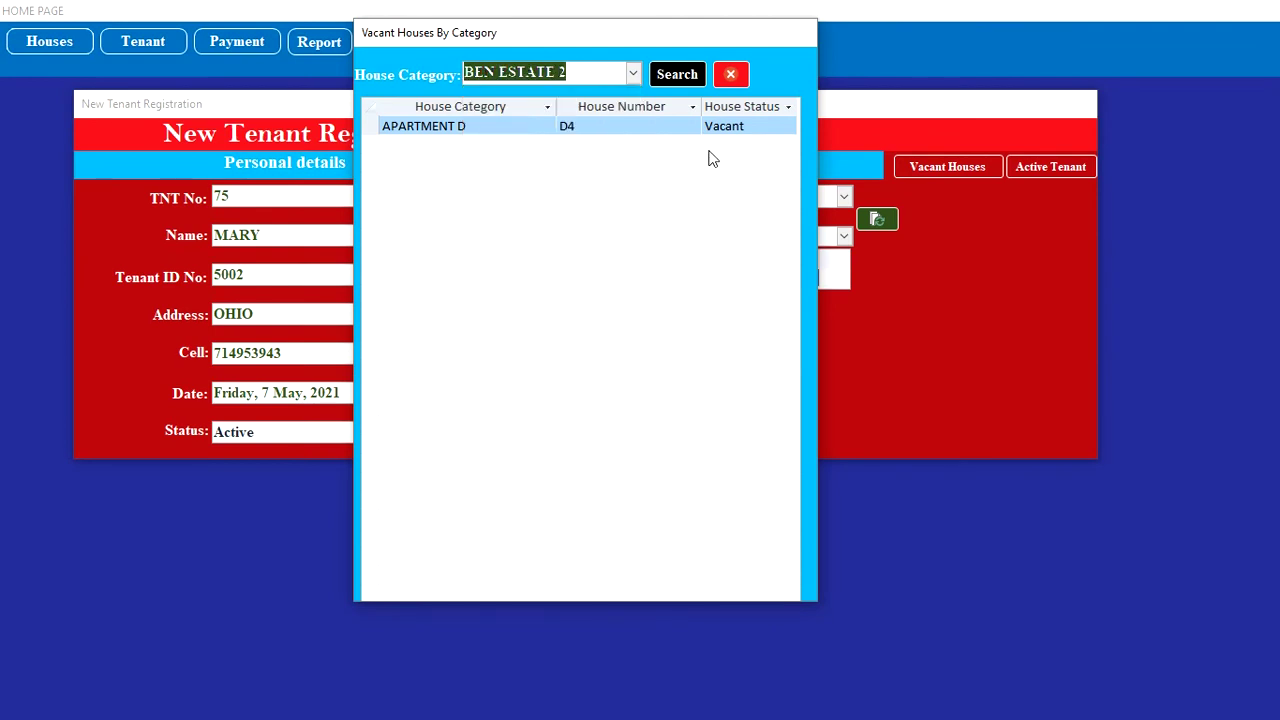
pyautogui.click(677, 80)
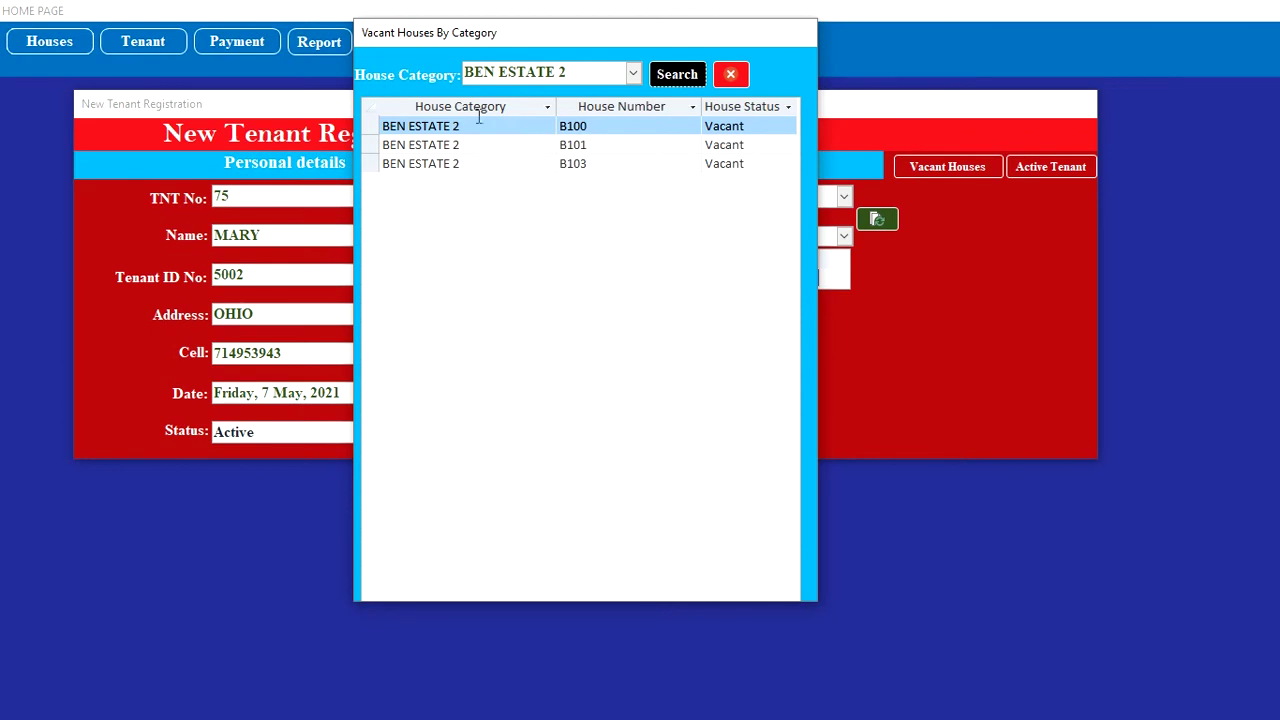
pyautogui.click(731, 74)
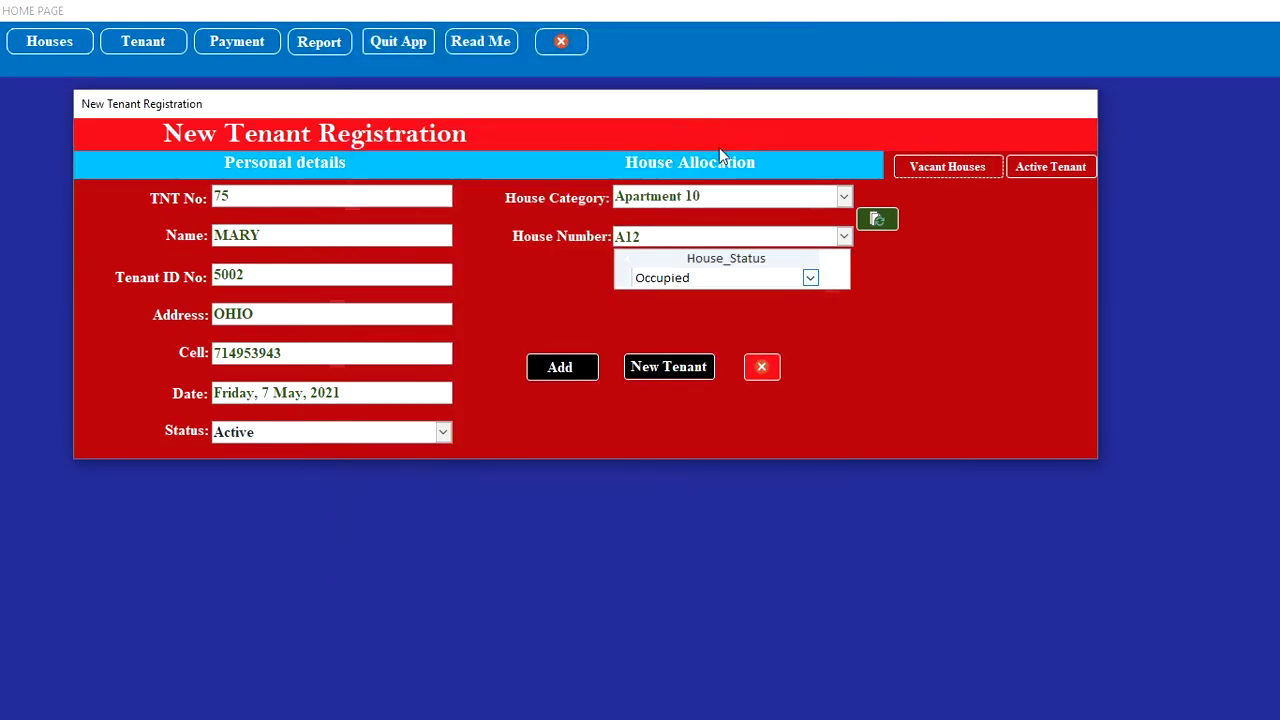
# Step: Close registration, open Tenant Deregistration, and load records for house A10 in Apartment 10
pyautogui.click(771, 373)
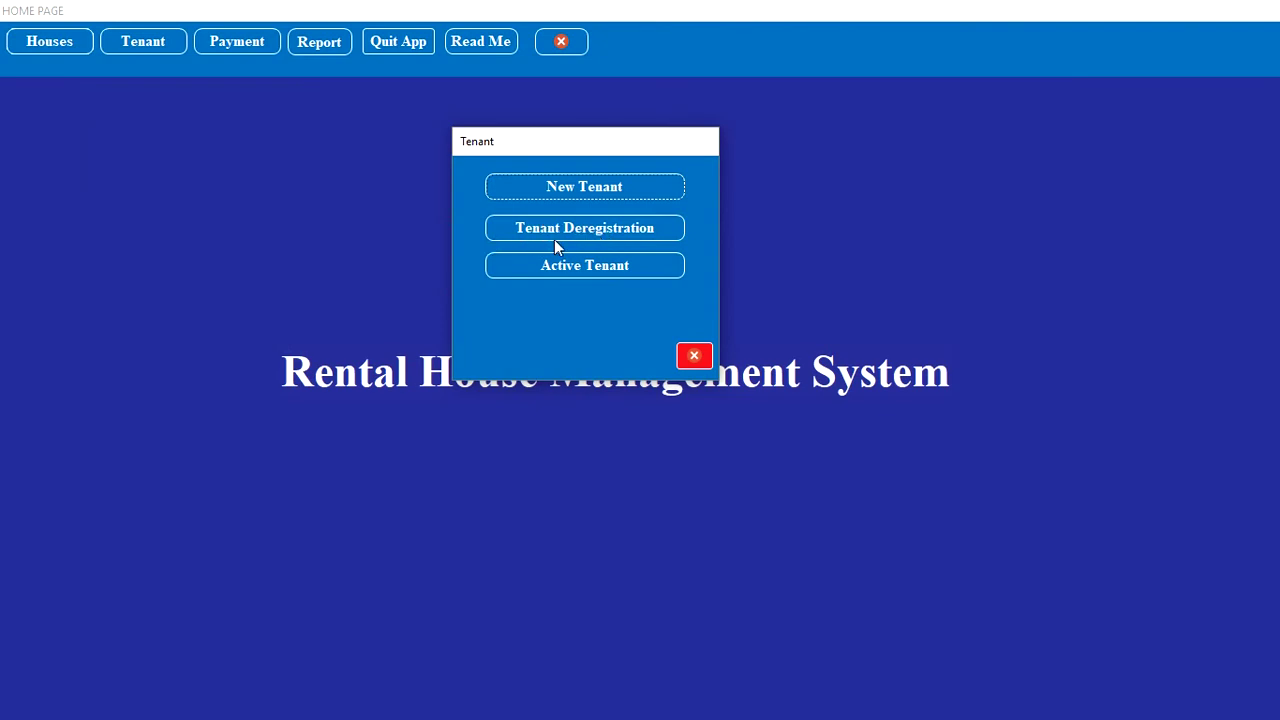
pyautogui.click(628, 227)
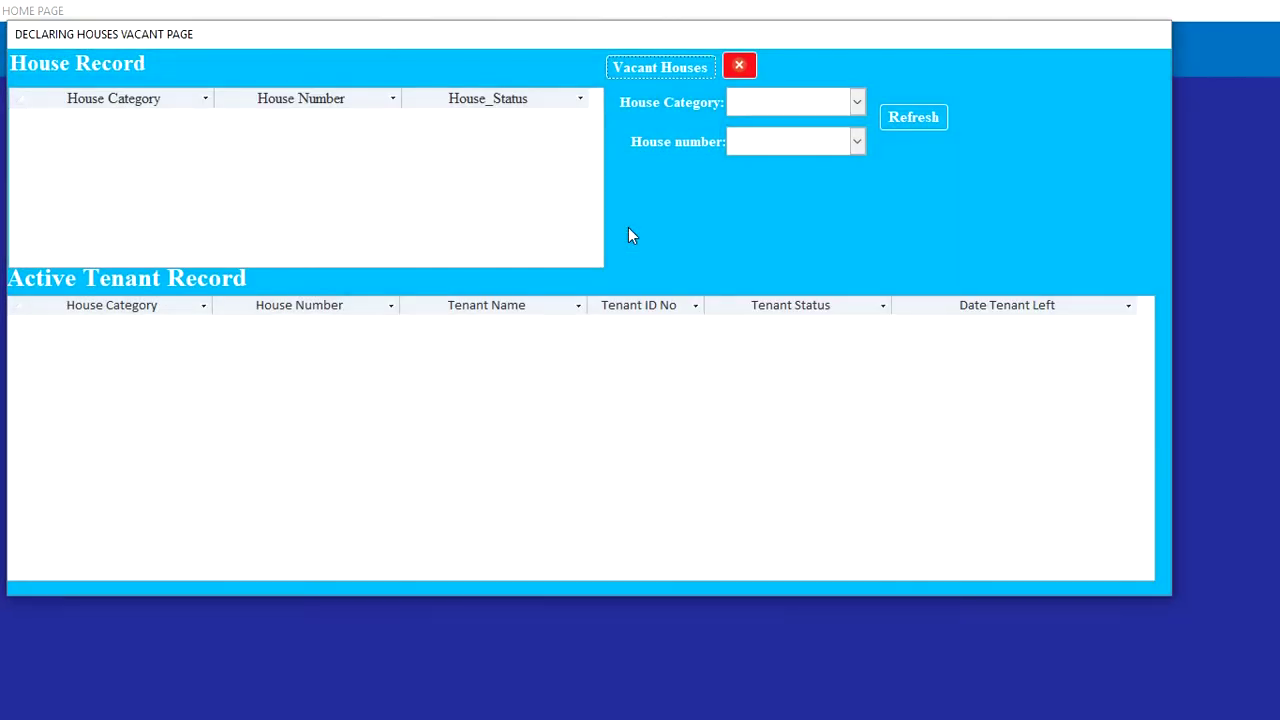
pyautogui.click(857, 106)
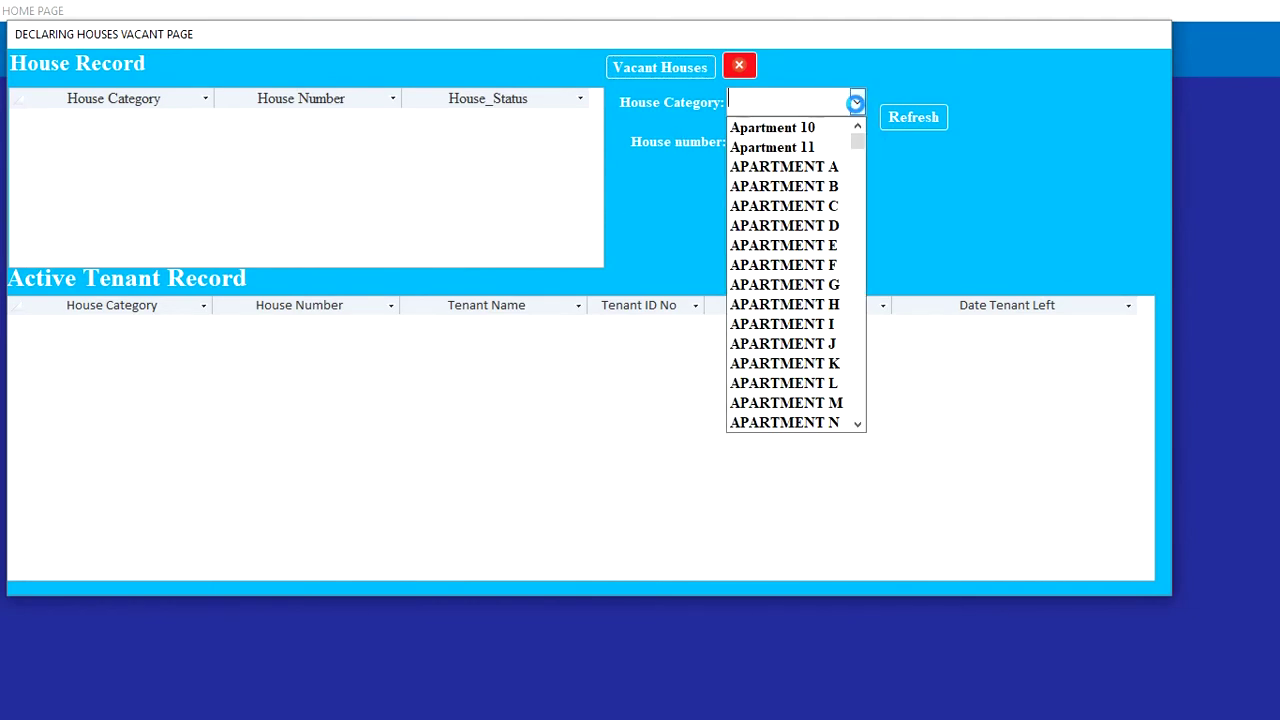
pyautogui.click(834, 133)
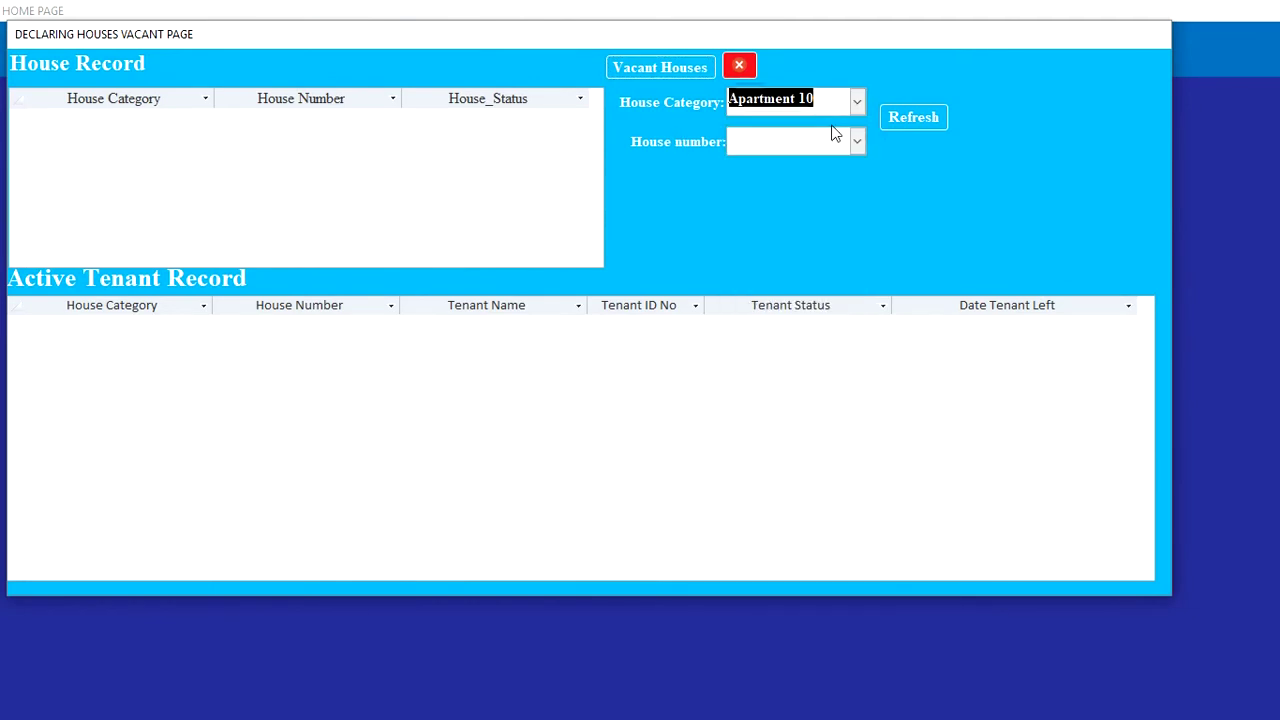
pyautogui.click(919, 117)
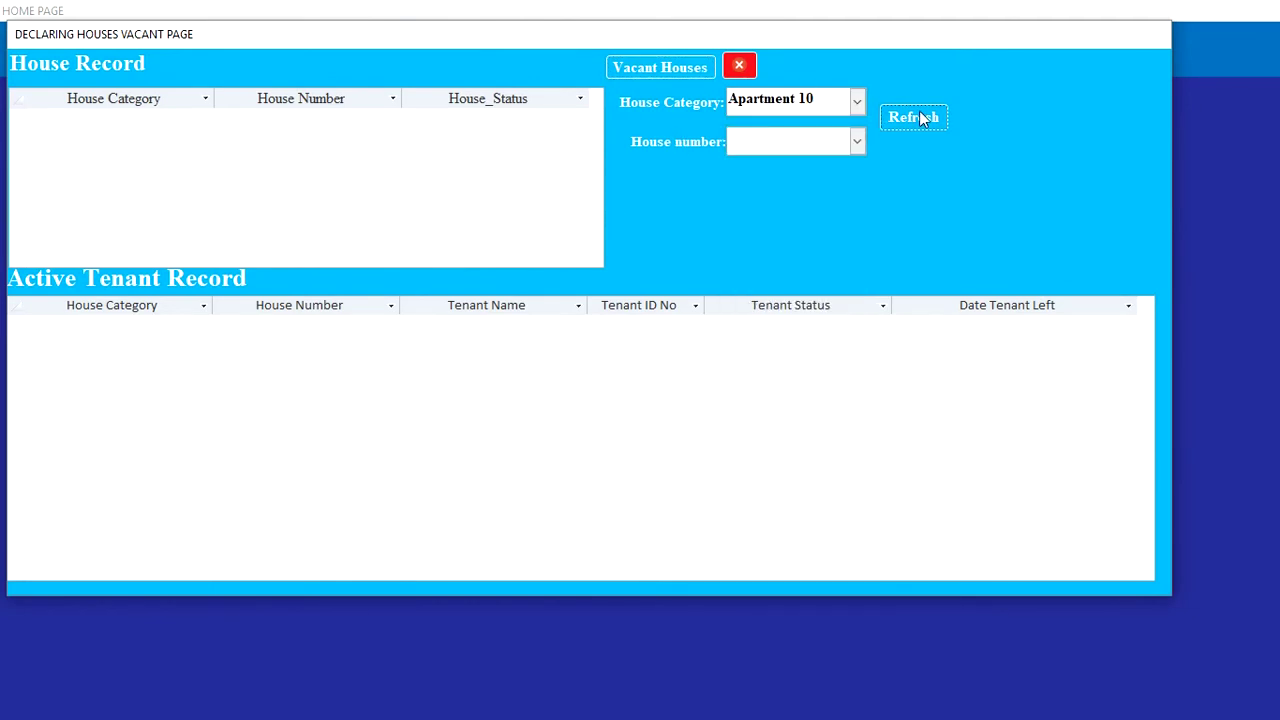
pyautogui.click(857, 142)
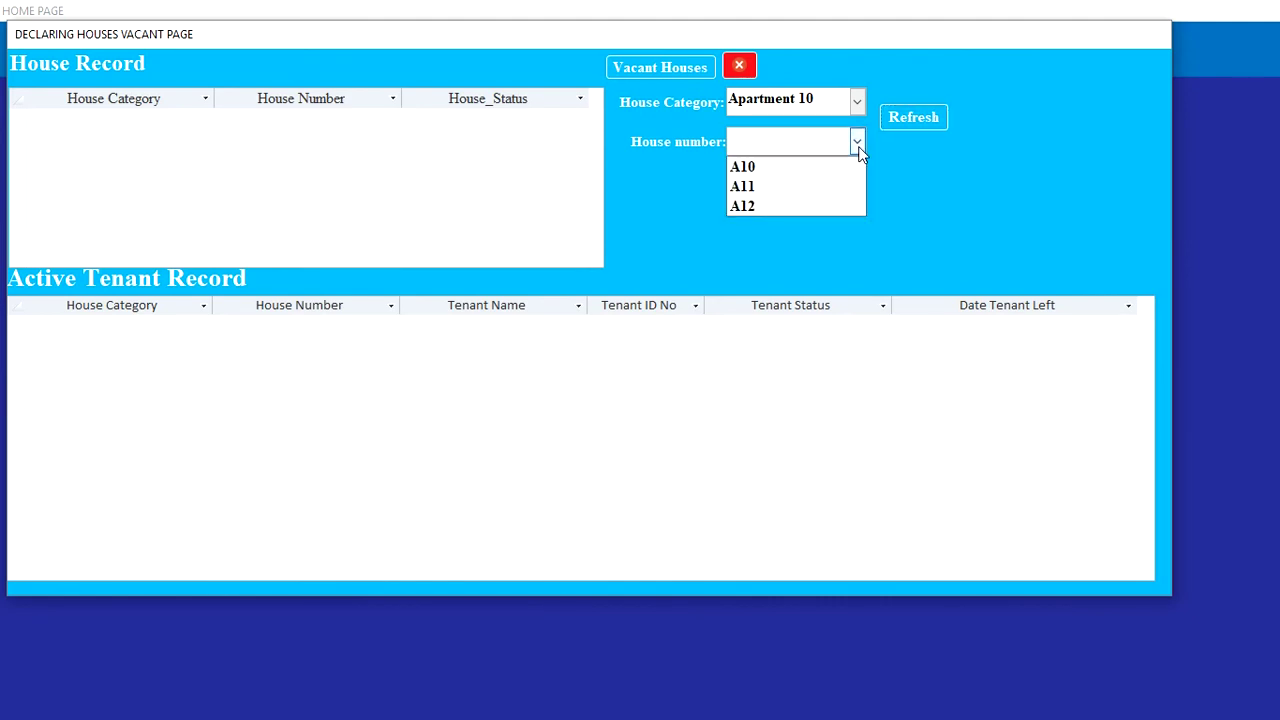
pyautogui.click(804, 170)
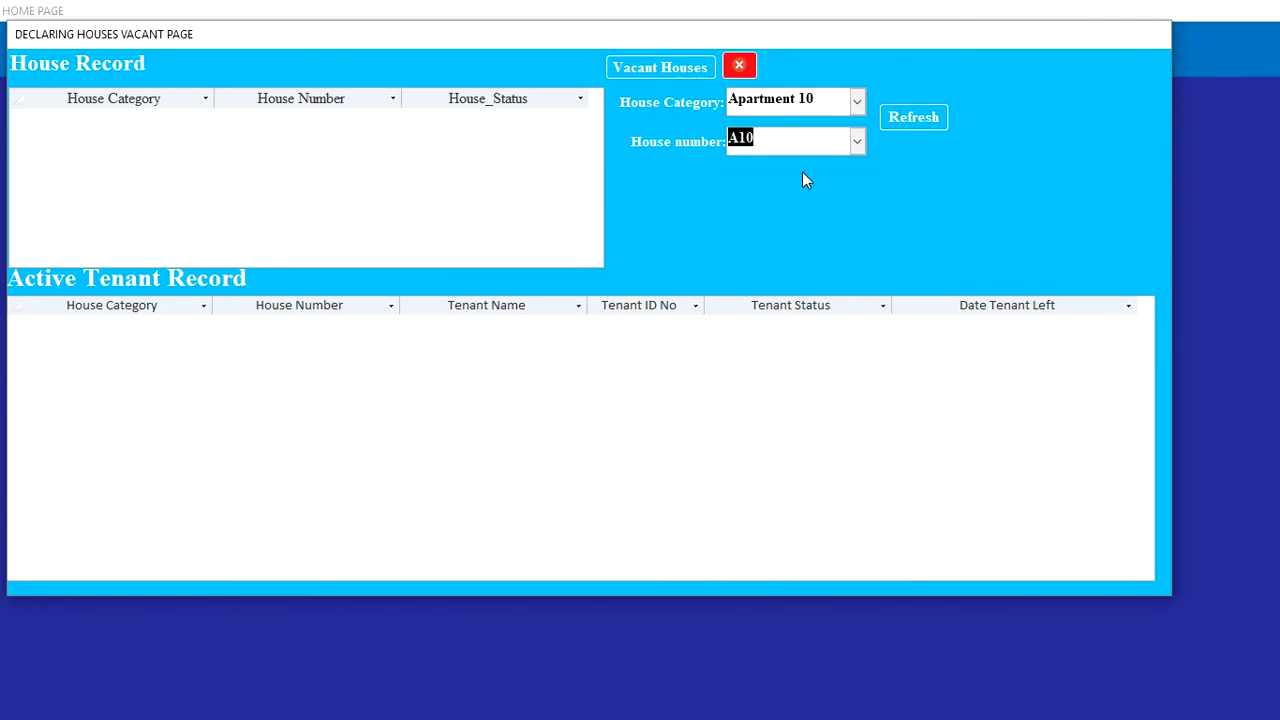
pyautogui.click(908, 127)
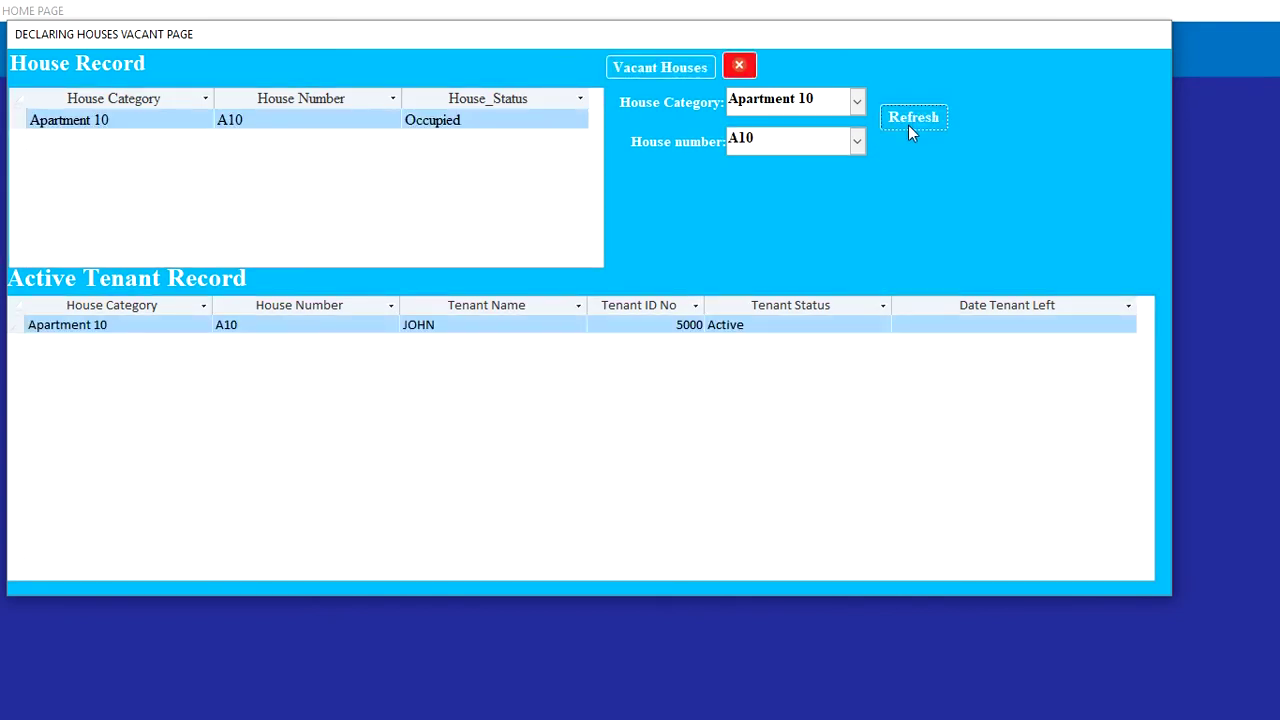
# Step: Change house A10's House_Status from Occupied to Vacant
pyautogui.click(536, 118)
pyautogui.click(580, 119)
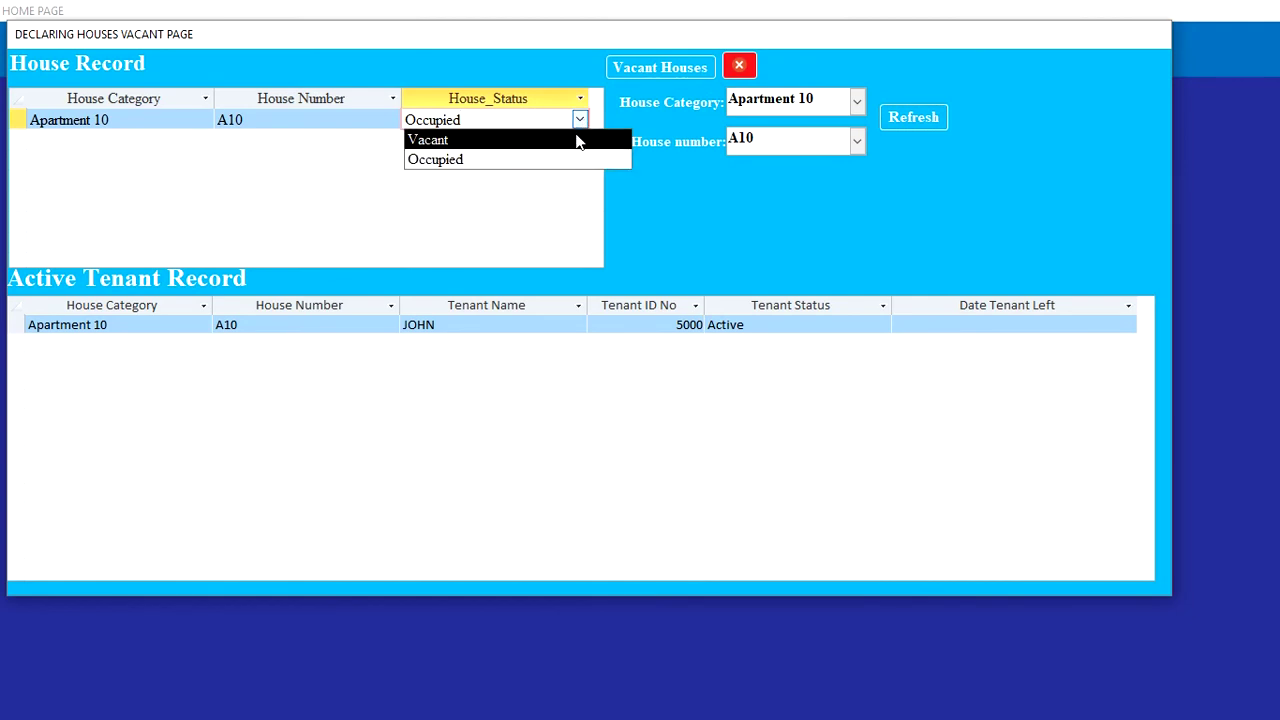
pyautogui.click(577, 141)
pyautogui.click(862, 327)
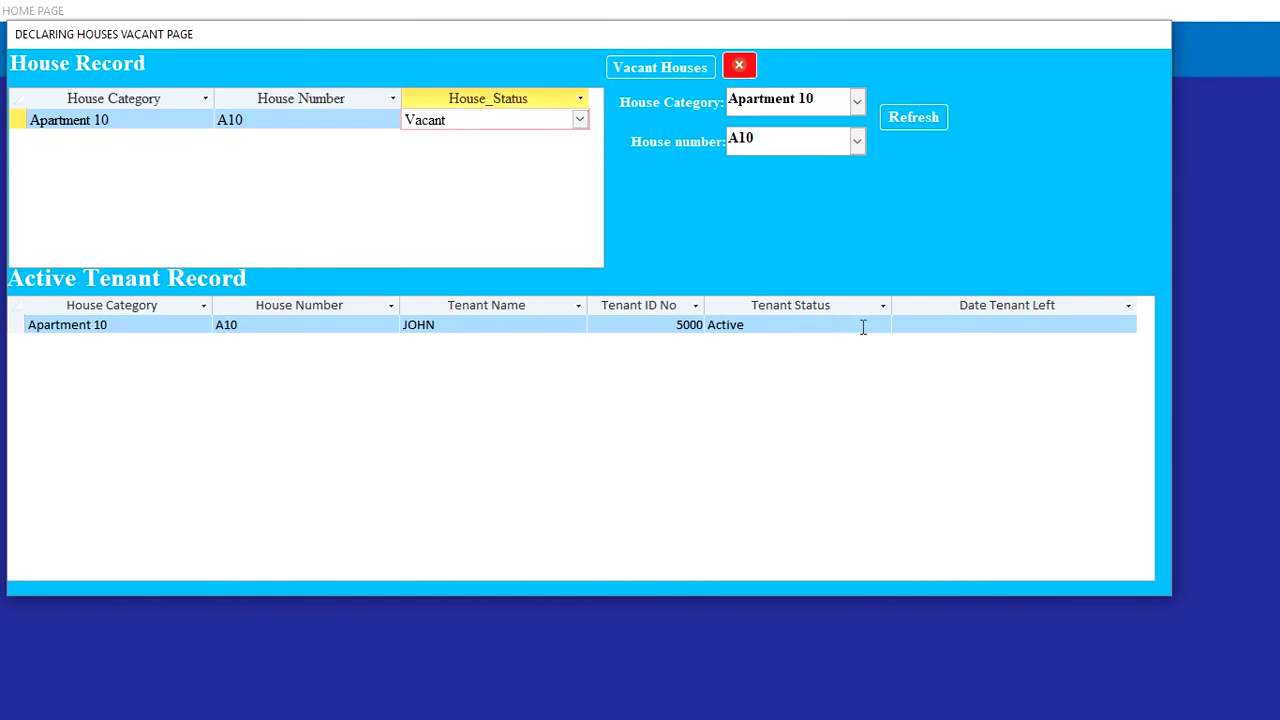
# Step: Mark the tenant as Left on 31 May 2021 and refresh the lists
pyautogui.click(862, 327)
pyautogui.click(883, 326)
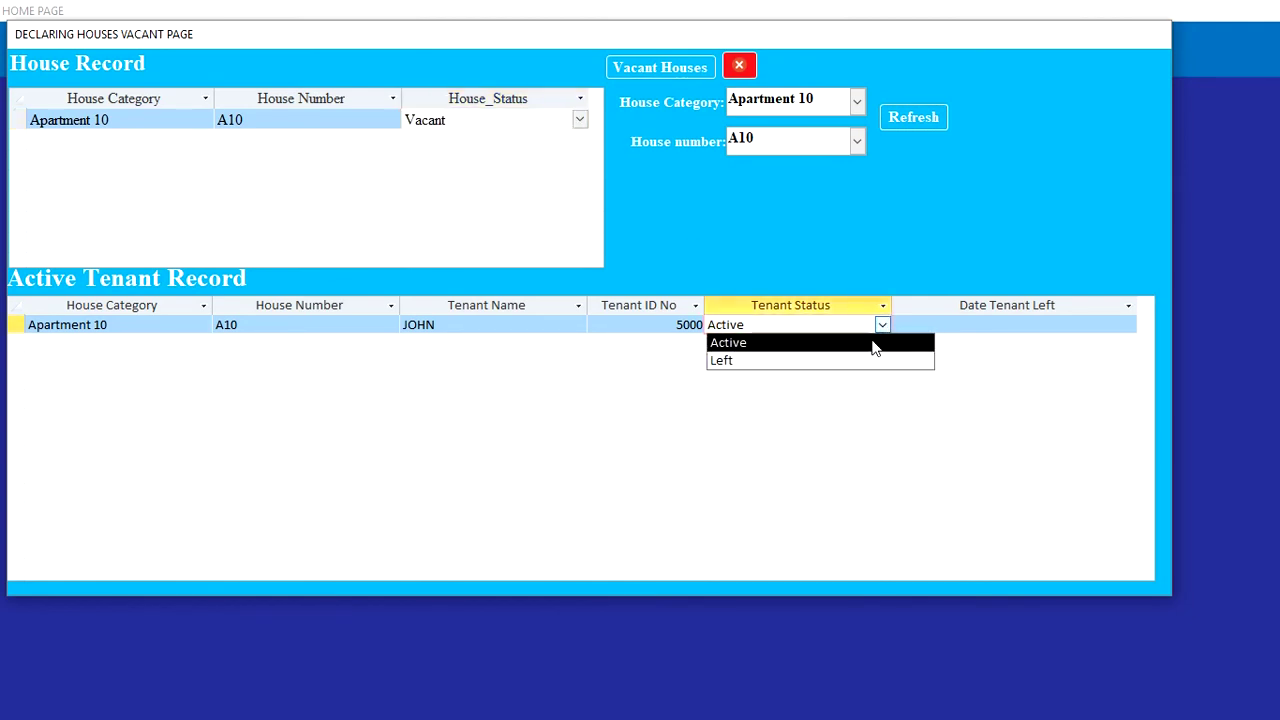
pyautogui.click(863, 361)
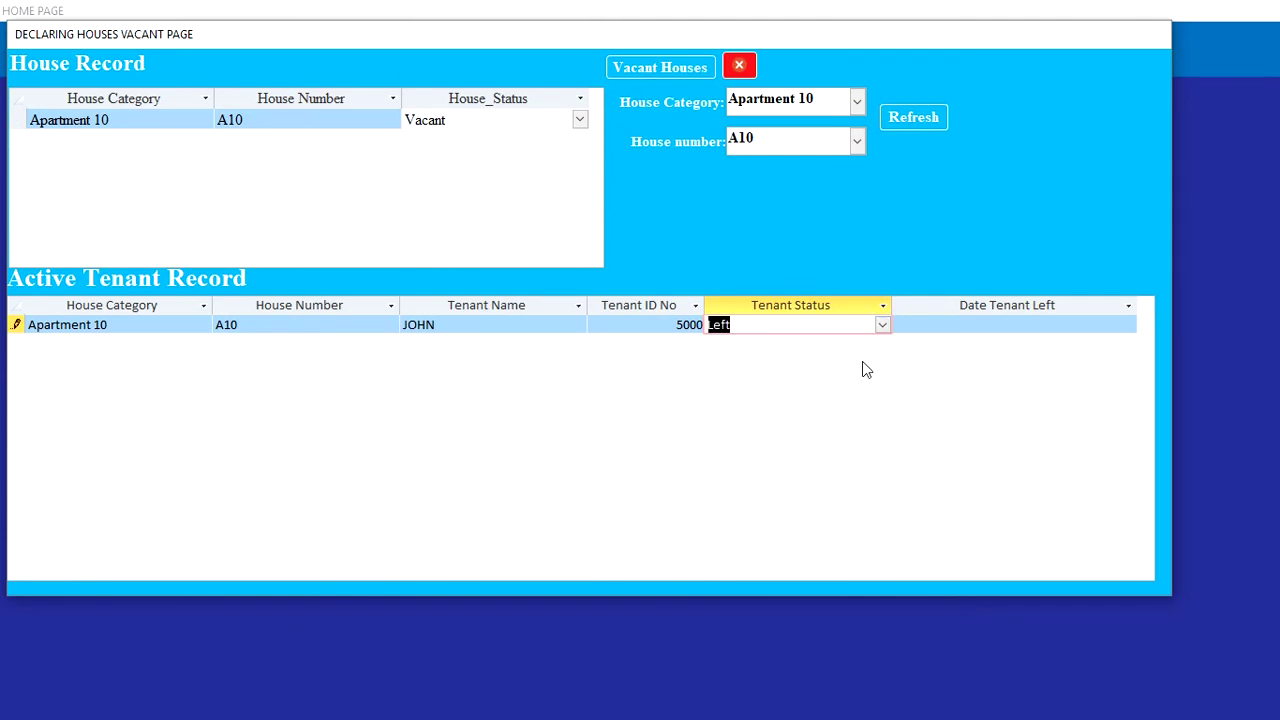
pyautogui.click(1034, 324)
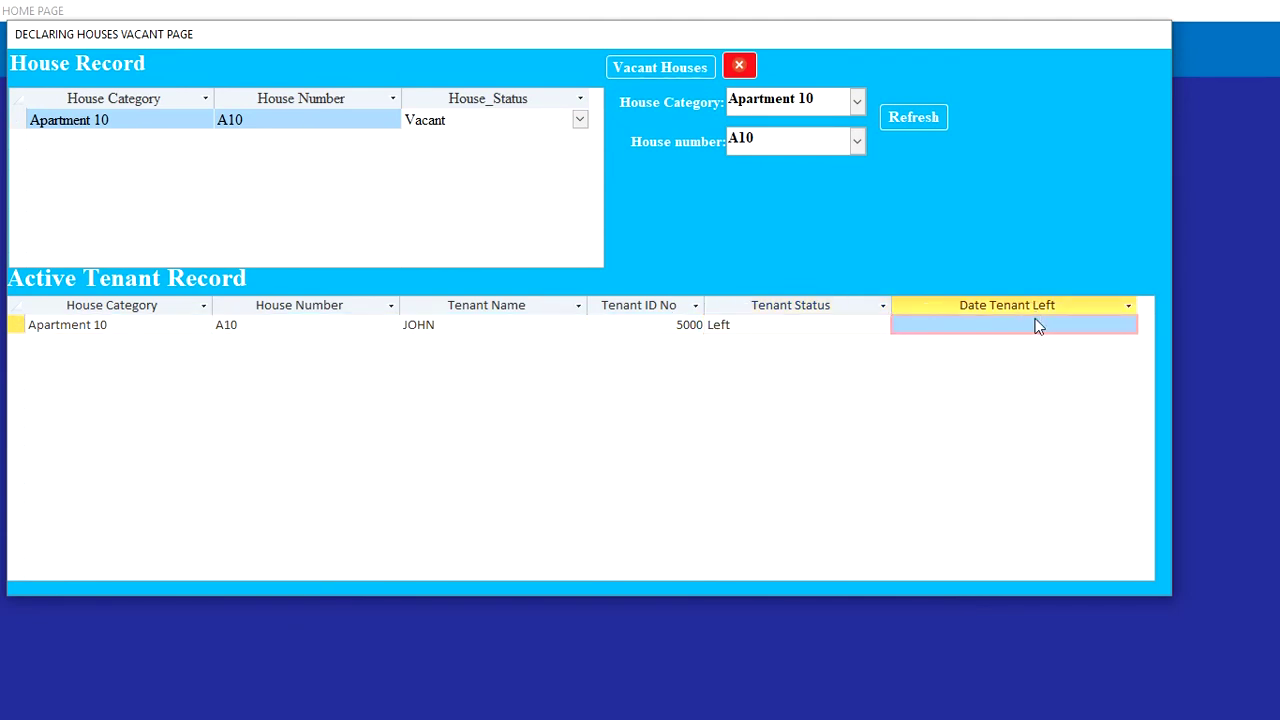
pyautogui.click(1110, 323)
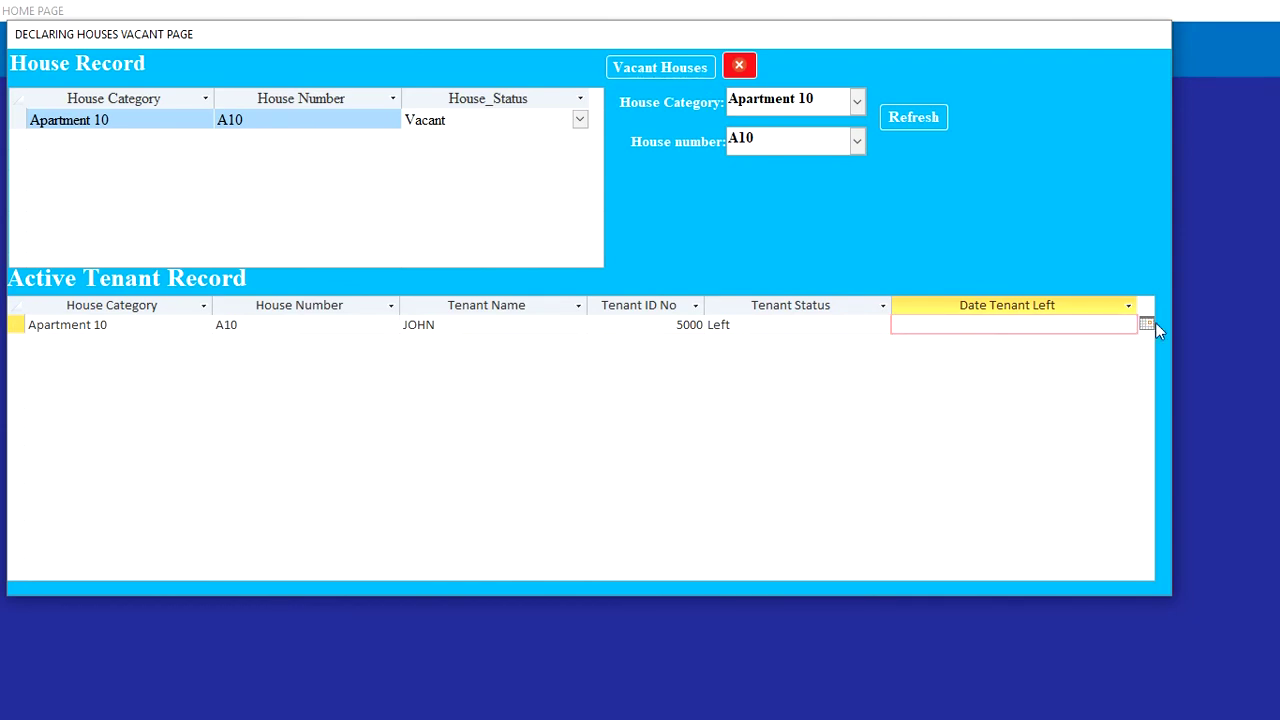
pyautogui.click(1147, 324)
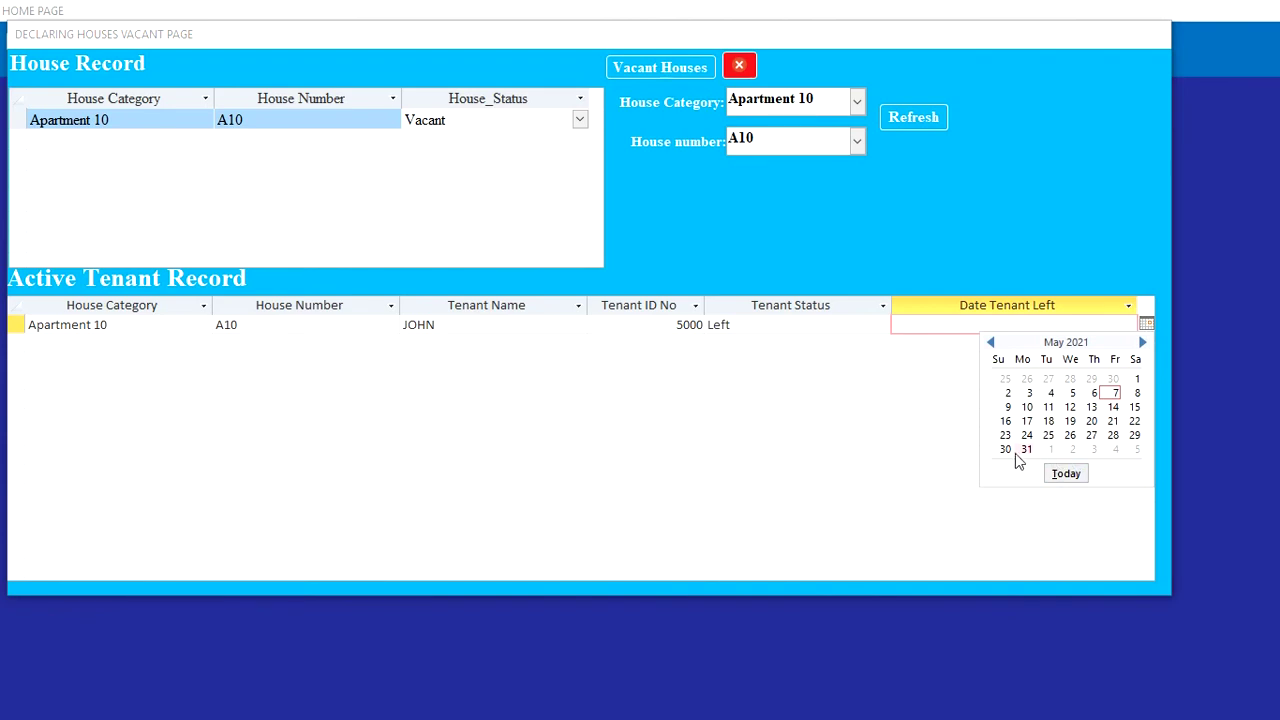
pyautogui.click(1030, 452)
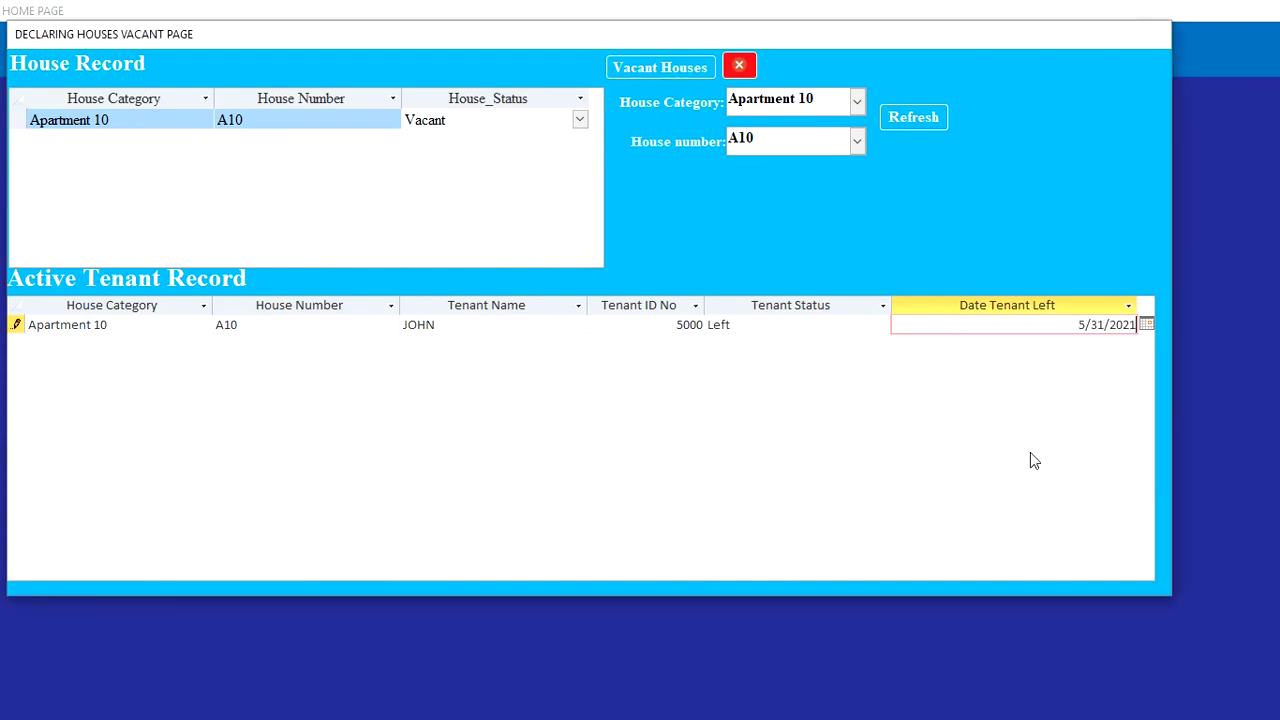
pyautogui.click(834, 326)
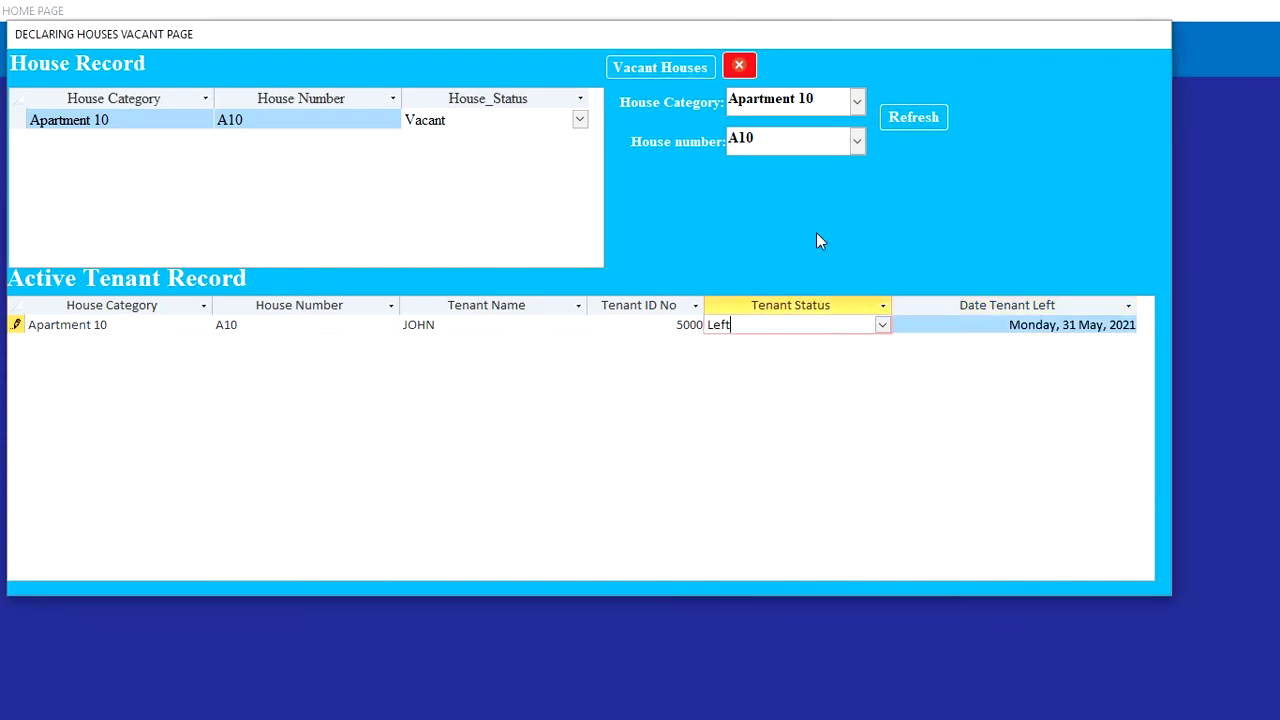
pyautogui.click(930, 118)
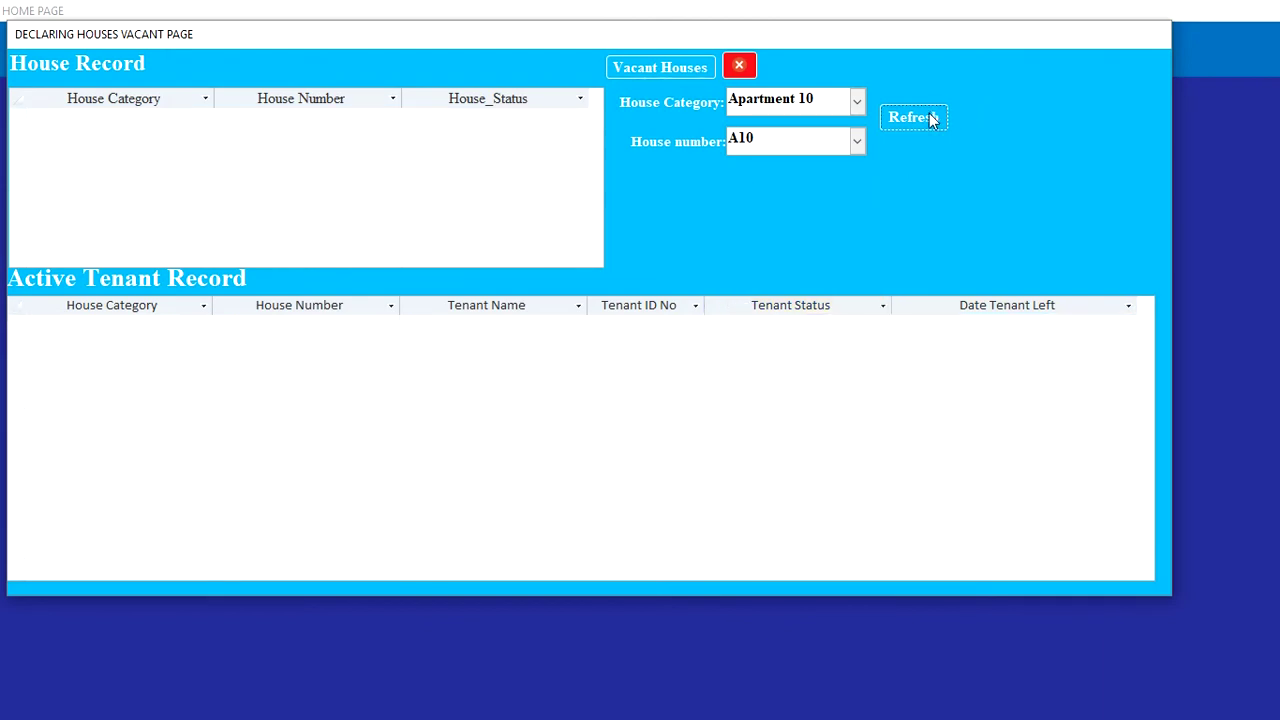
# Step: Look up vacant houses in Apartment 10, then close the lookup and the vacancy page
pyautogui.click(639, 67)
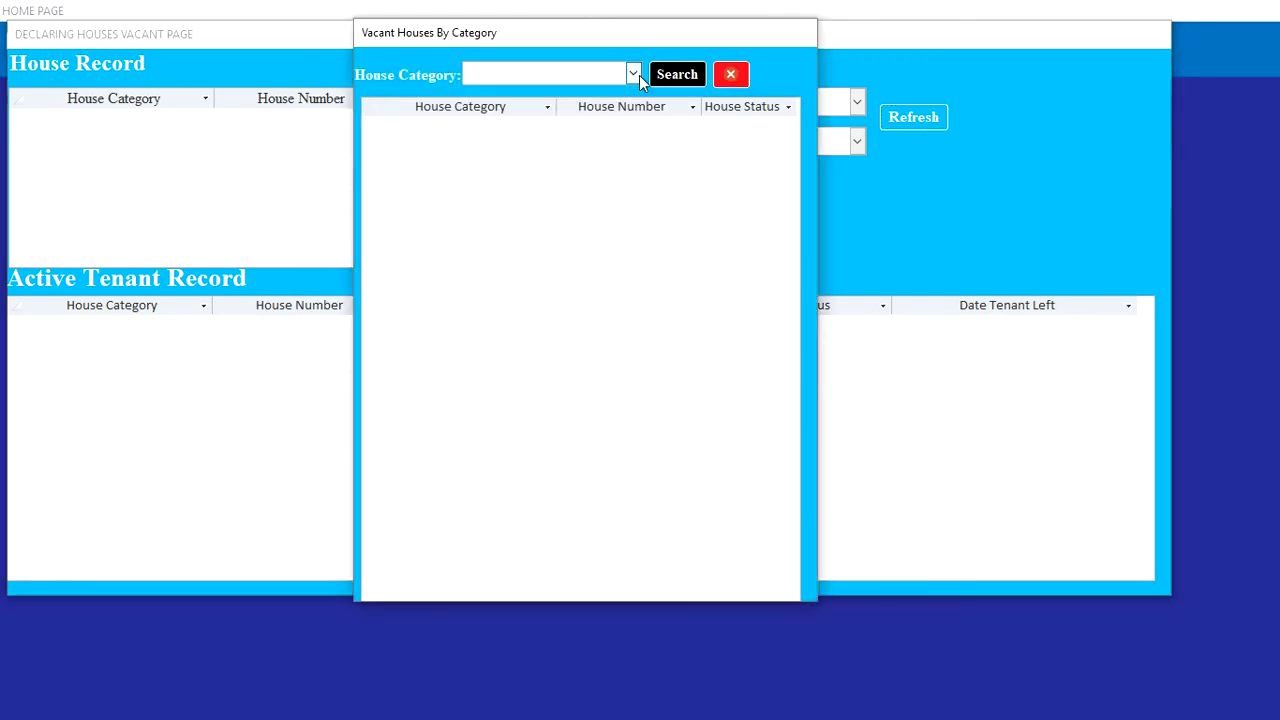
pyautogui.click(636, 75)
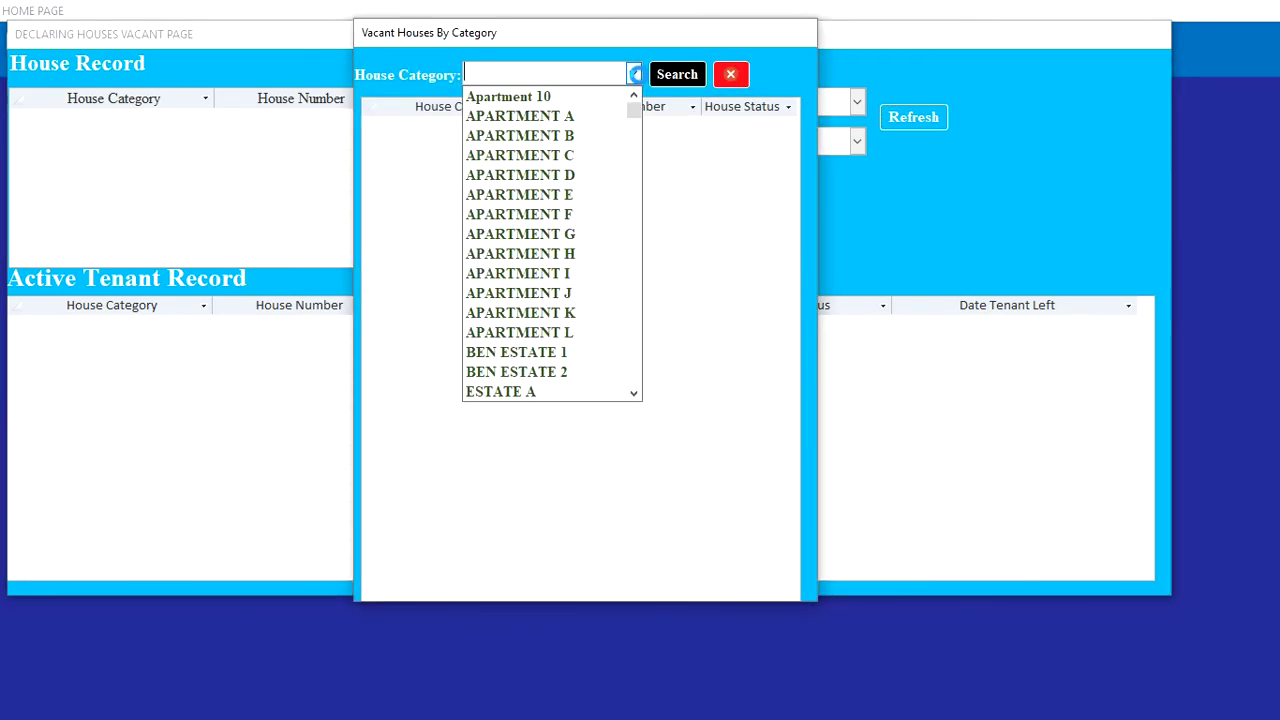
pyautogui.click(573, 106)
pyautogui.click(674, 80)
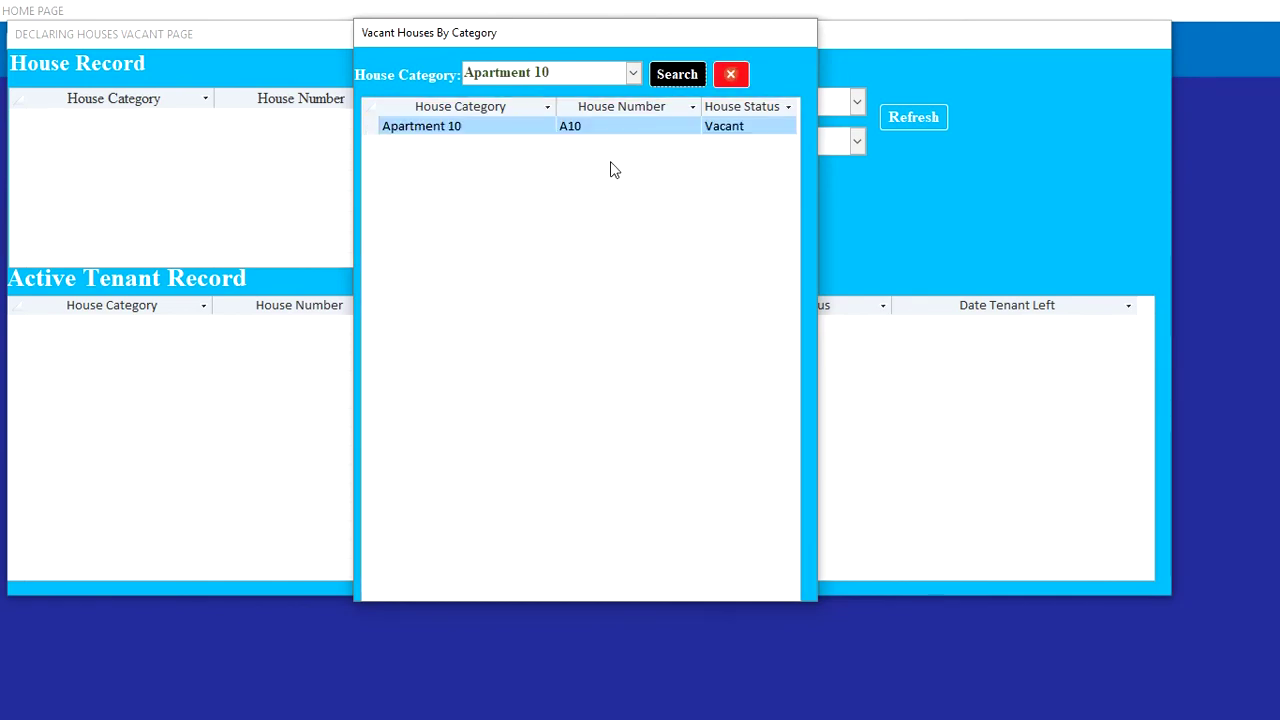
pyautogui.click(738, 80)
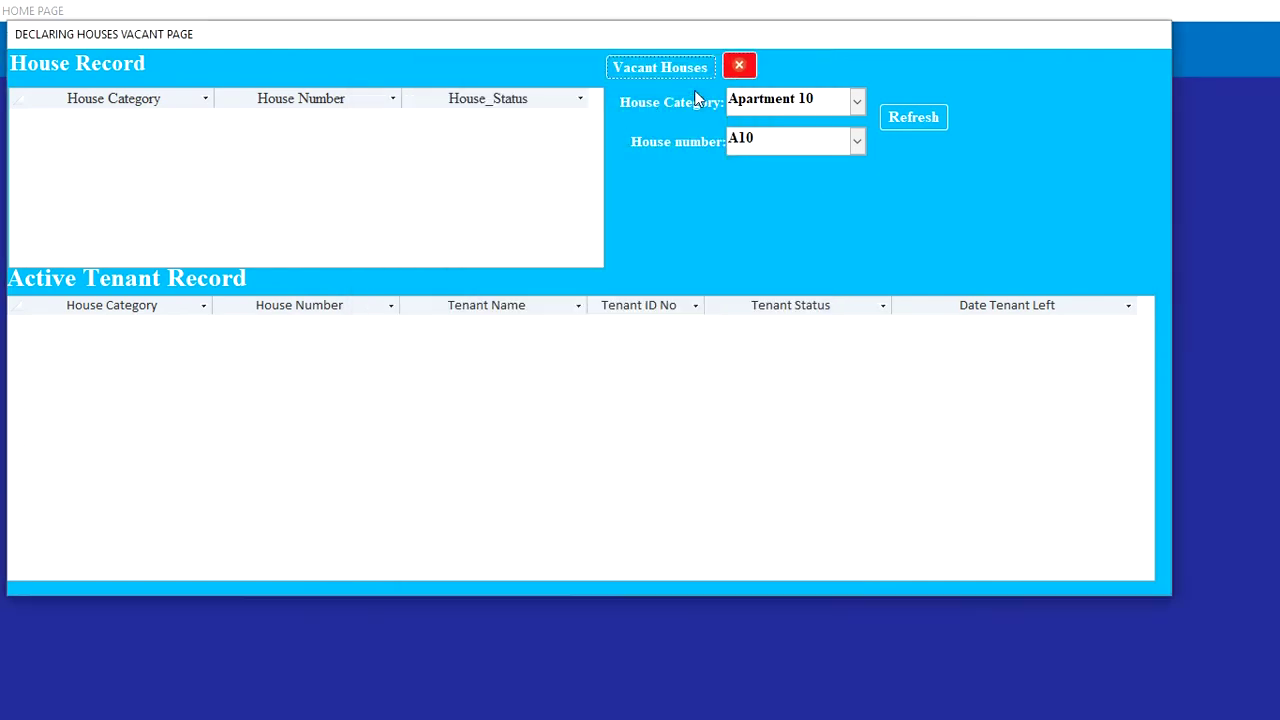
pyautogui.click(738, 66)
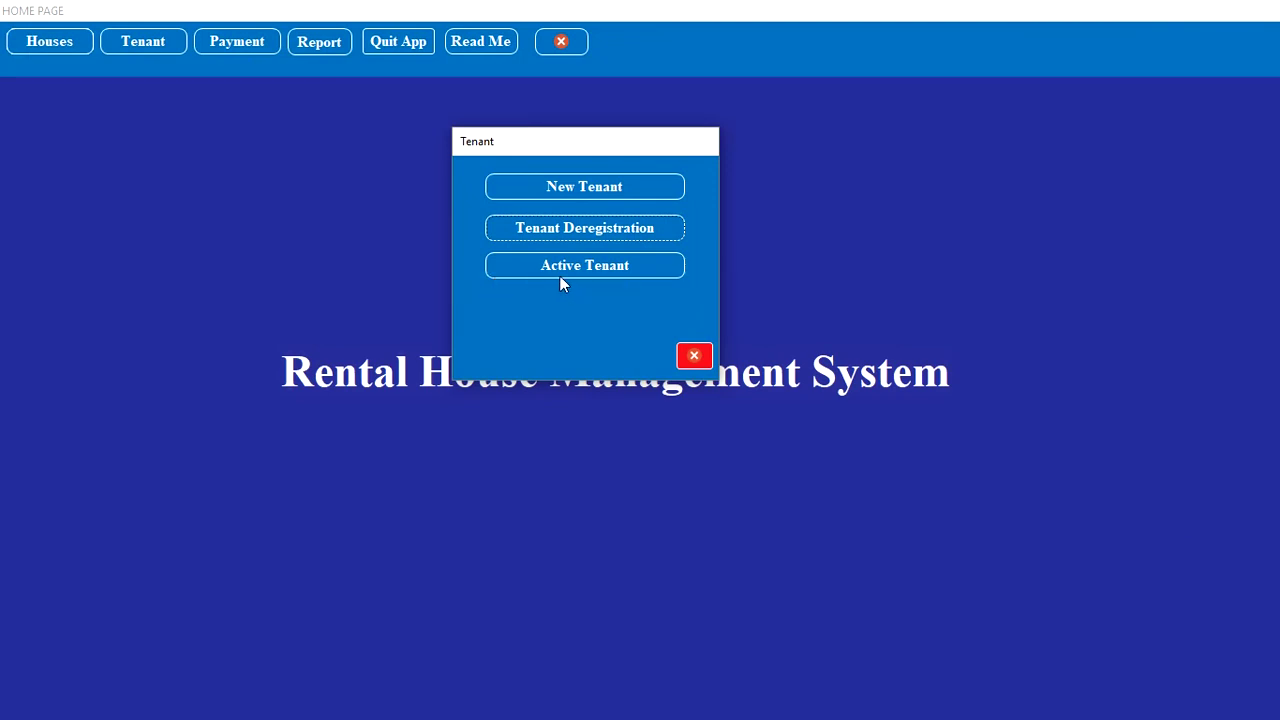
# Step: List active tenants in Apartment 10, now showing only A11 and A12
pyautogui.click(559, 277)
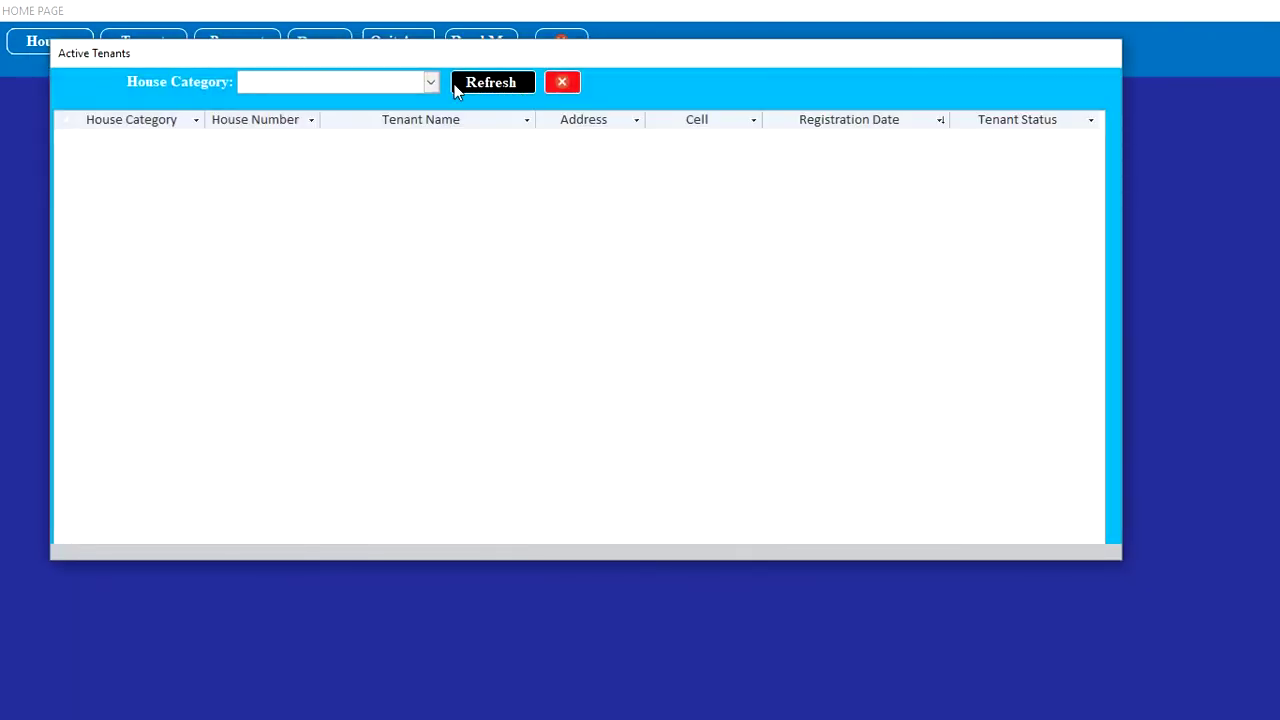
pyautogui.click(431, 82)
pyautogui.click(385, 102)
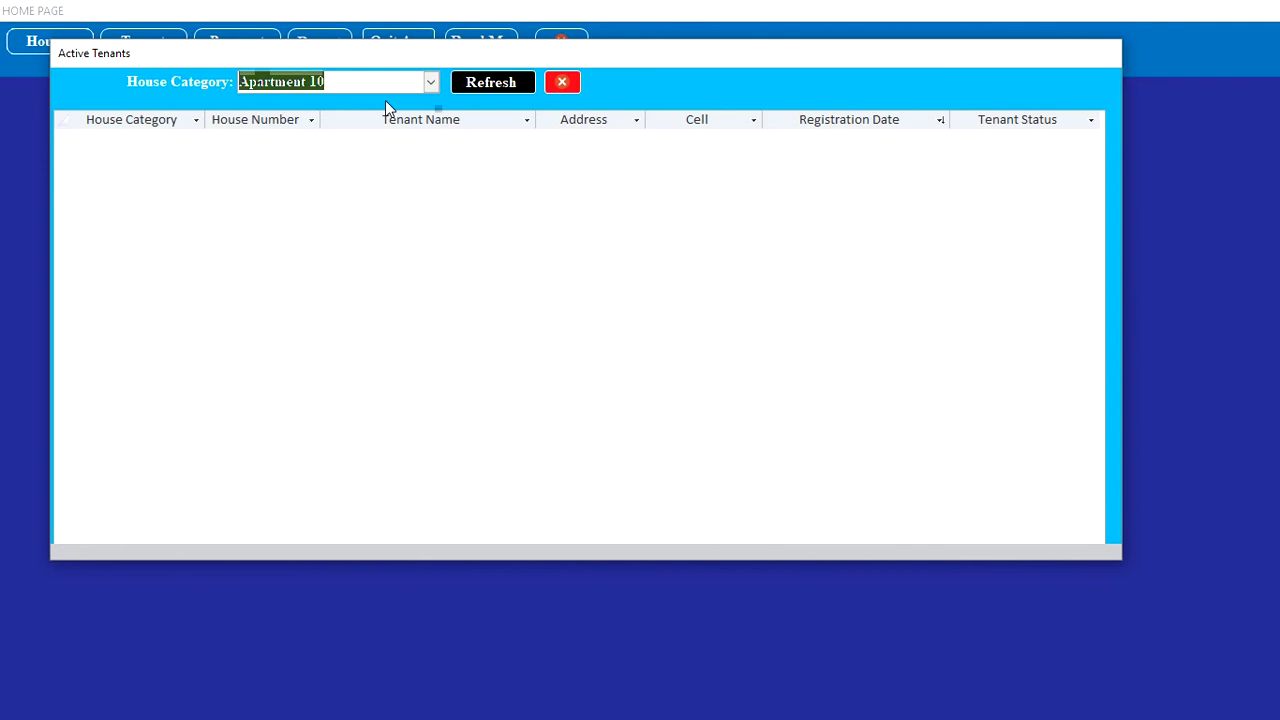
pyautogui.click(466, 89)
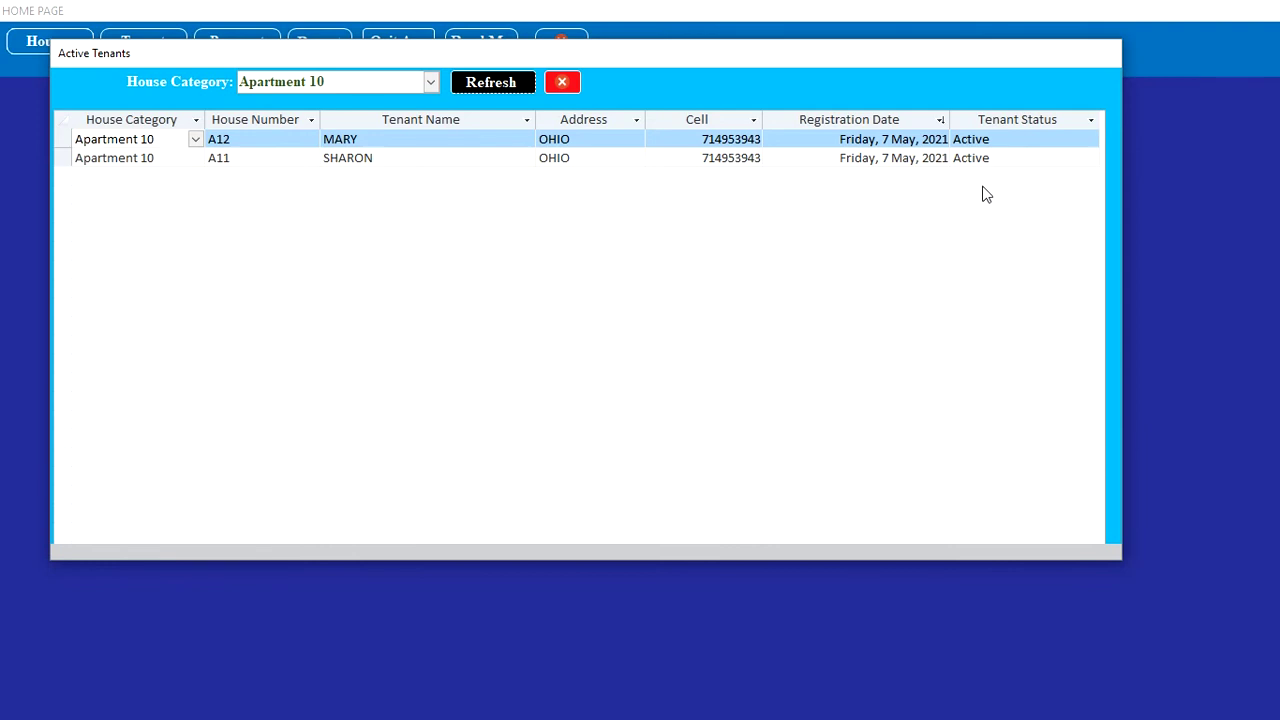
# Step: Close the tenant windows and bring up the Payment options
pyautogui.click(562, 83)
pyautogui.click(692, 355)
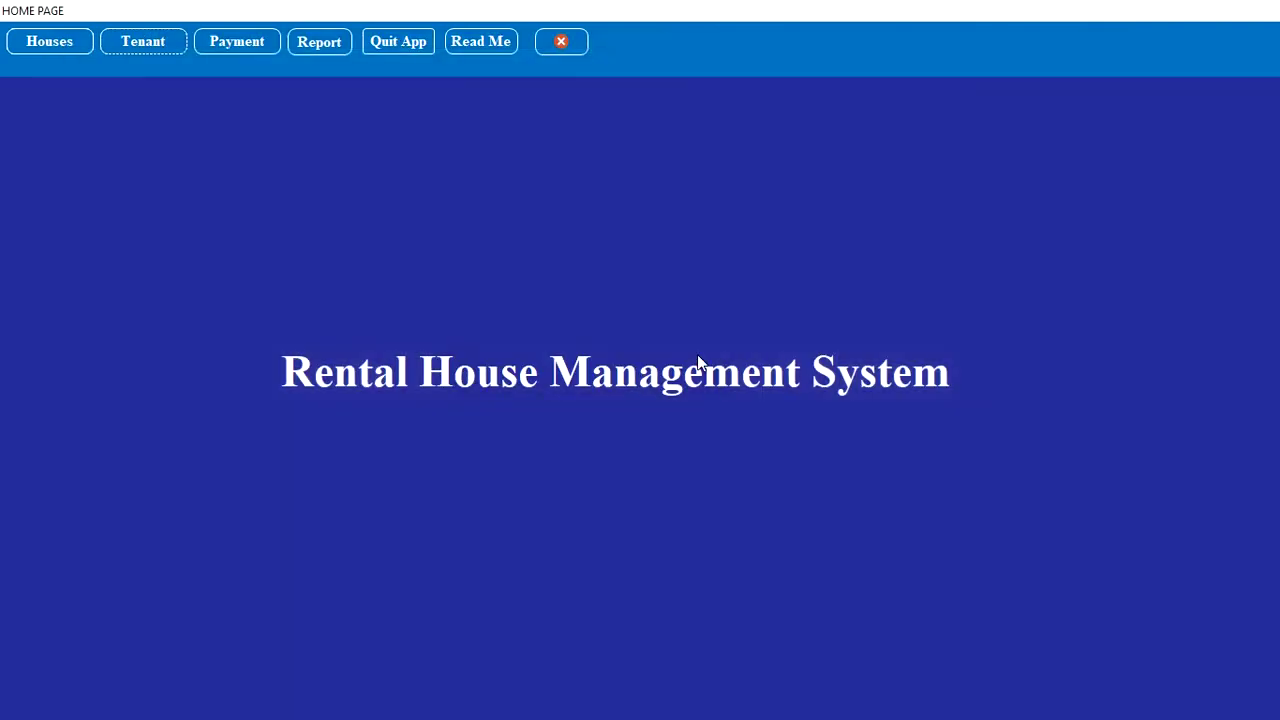
pyautogui.click(239, 46)
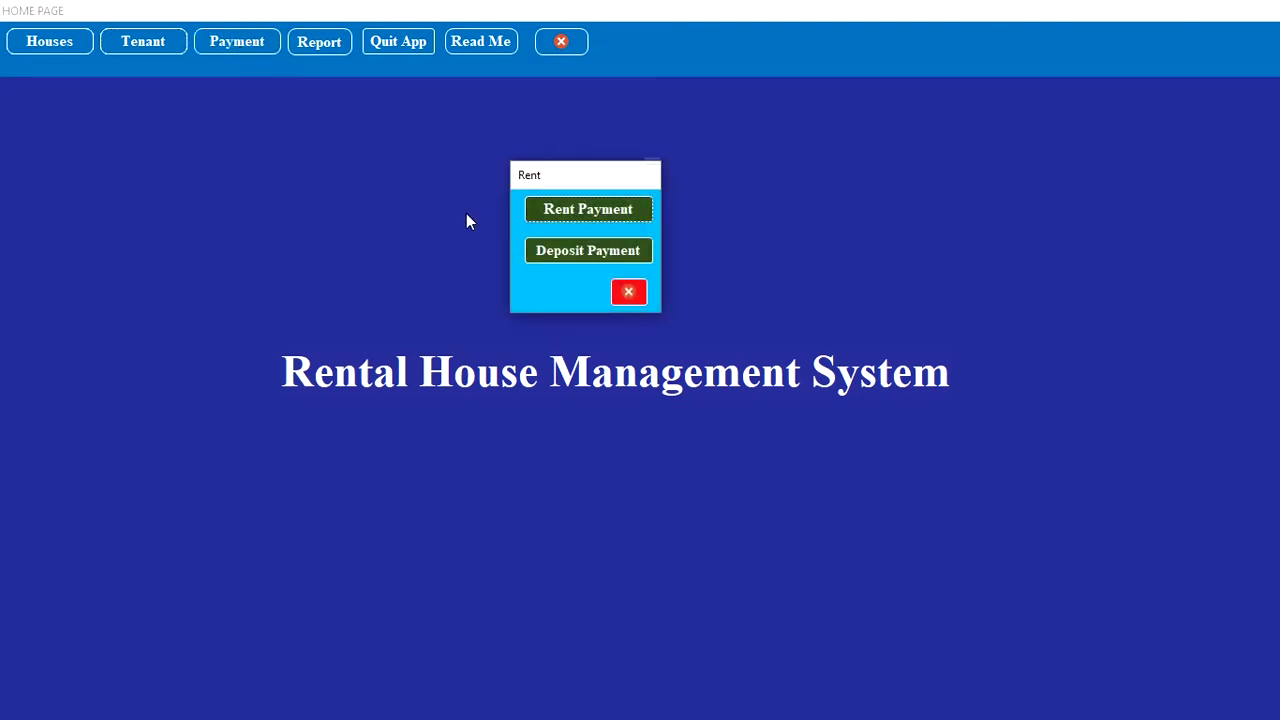
# Step: In the Rent Payment form, enter the tenant's ID and amount 30000
pyautogui.click(646, 222)
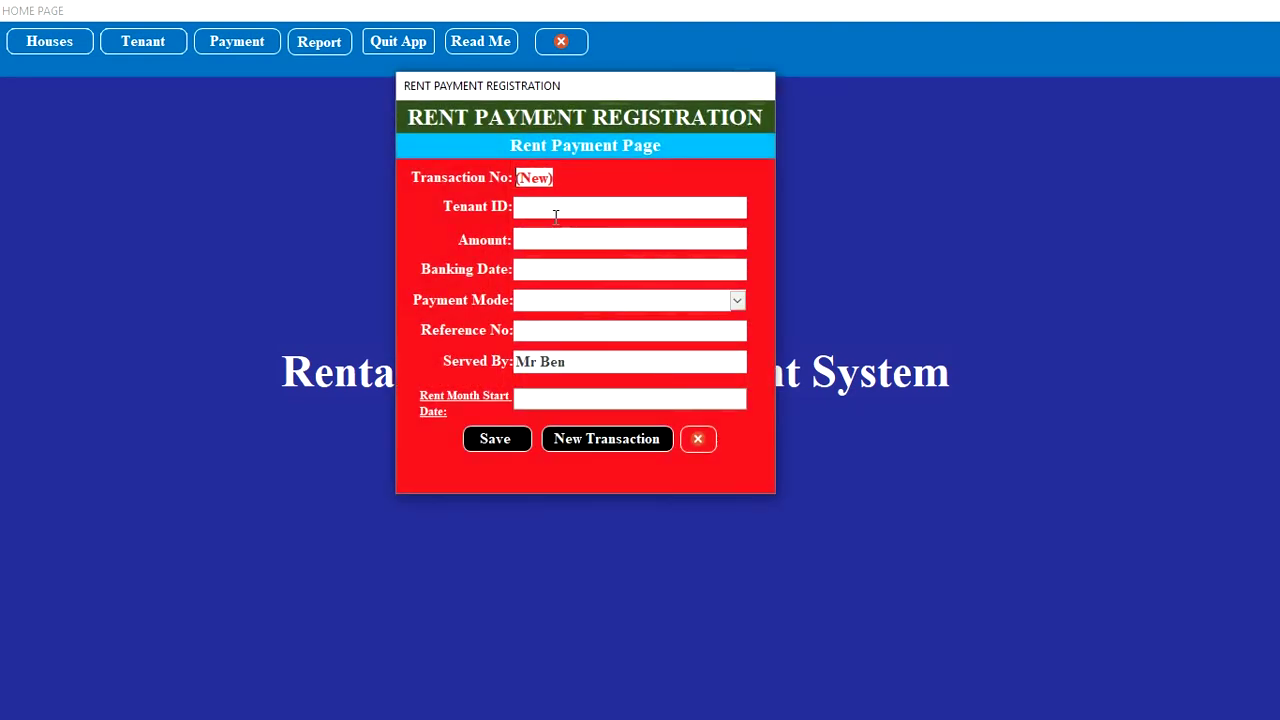
pyautogui.click(697, 440)
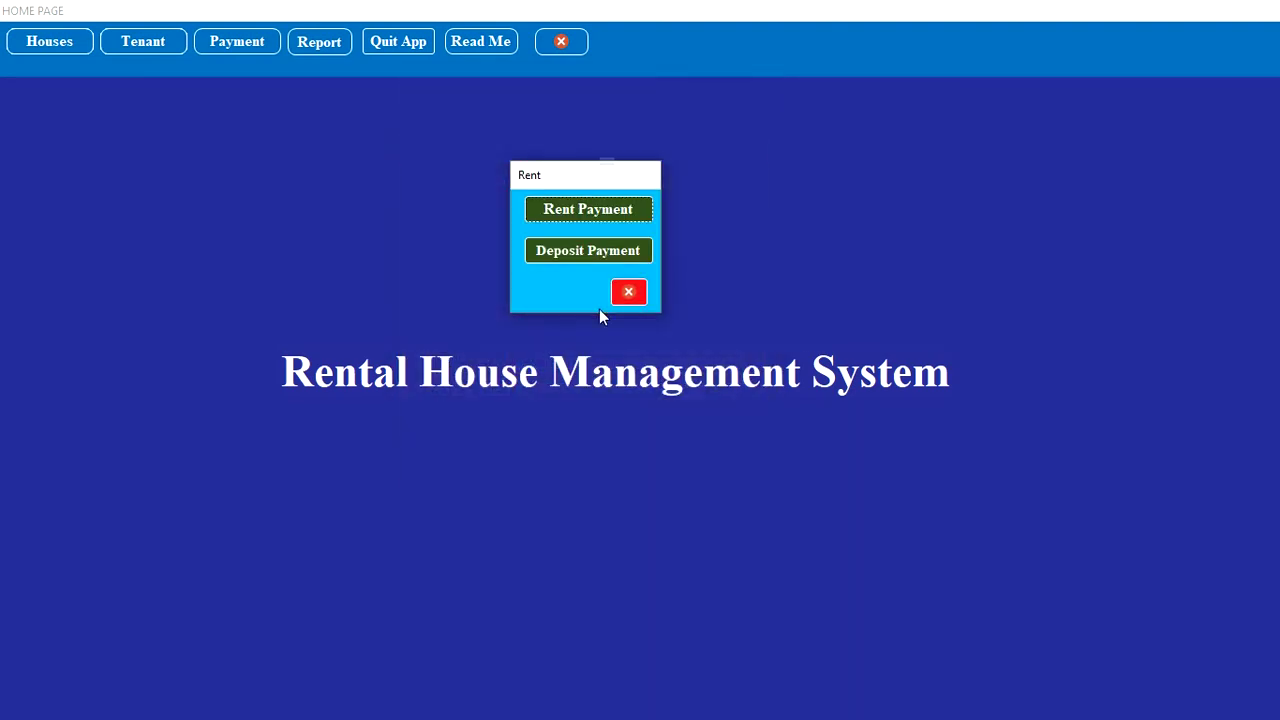
pyautogui.click(579, 208)
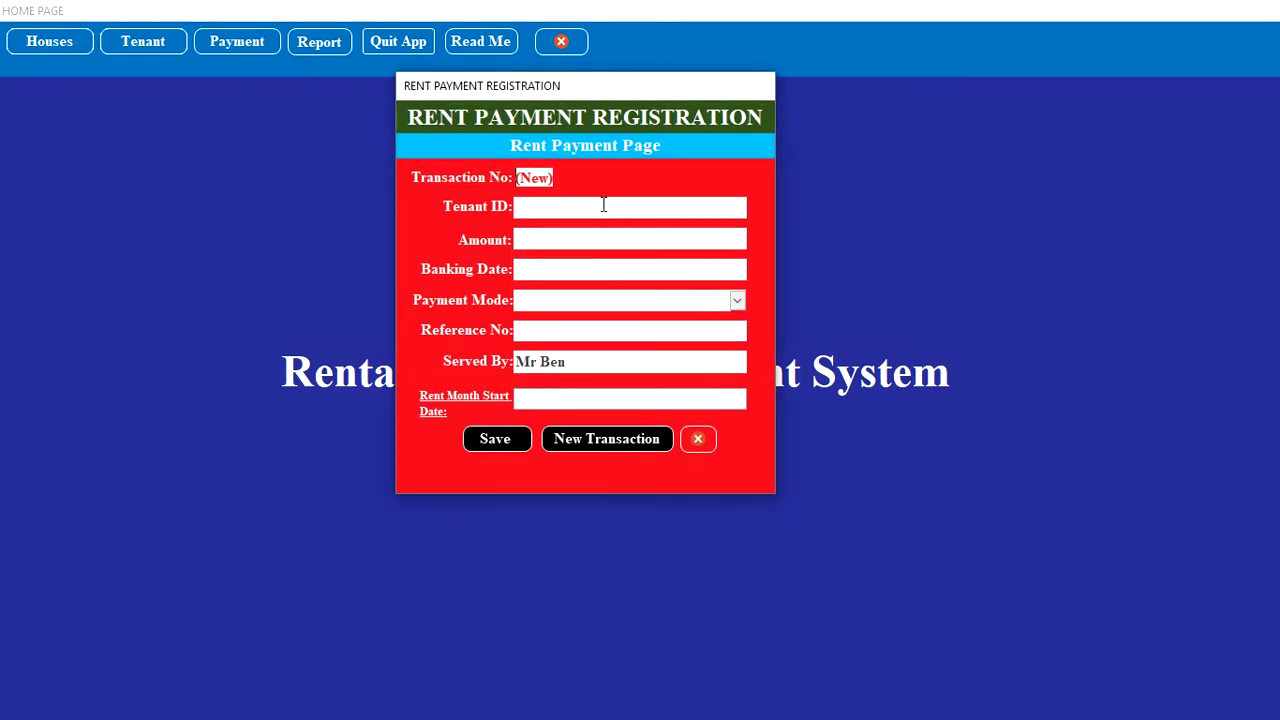
pyautogui.click(603, 206)
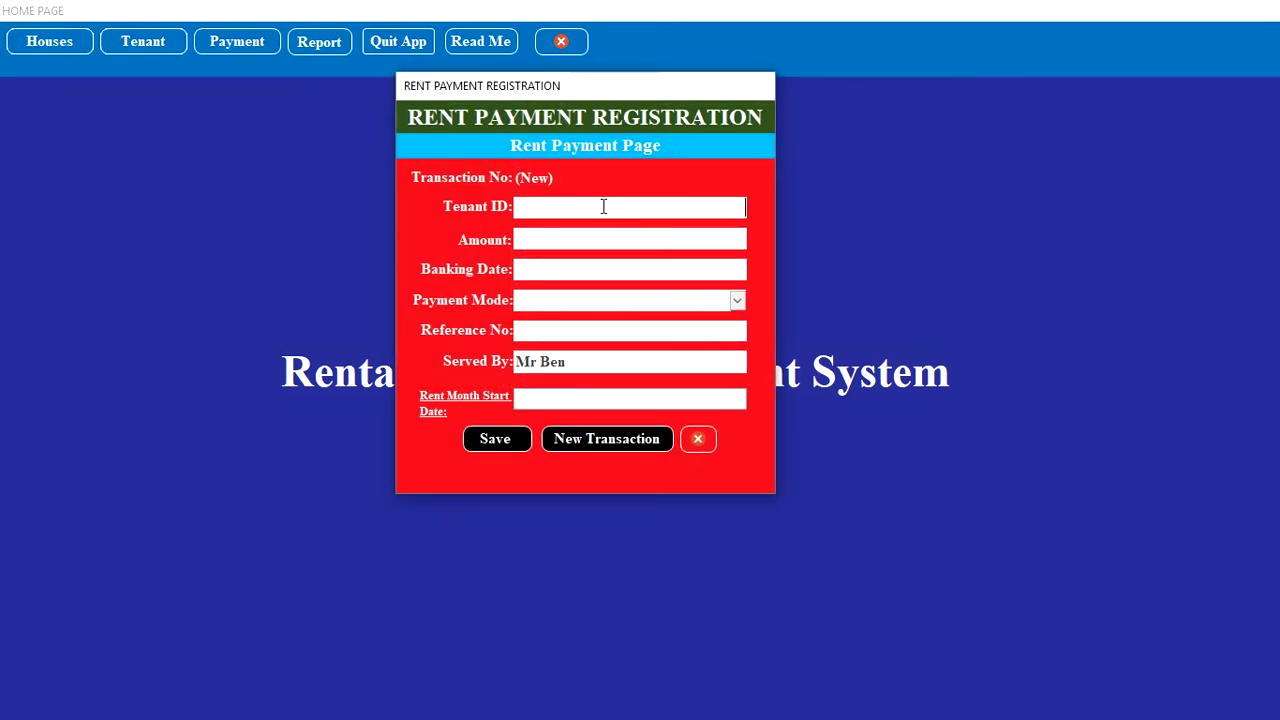
pyautogui.write('5000')
pyautogui.click(595, 238)
pyautogui.write('3000')
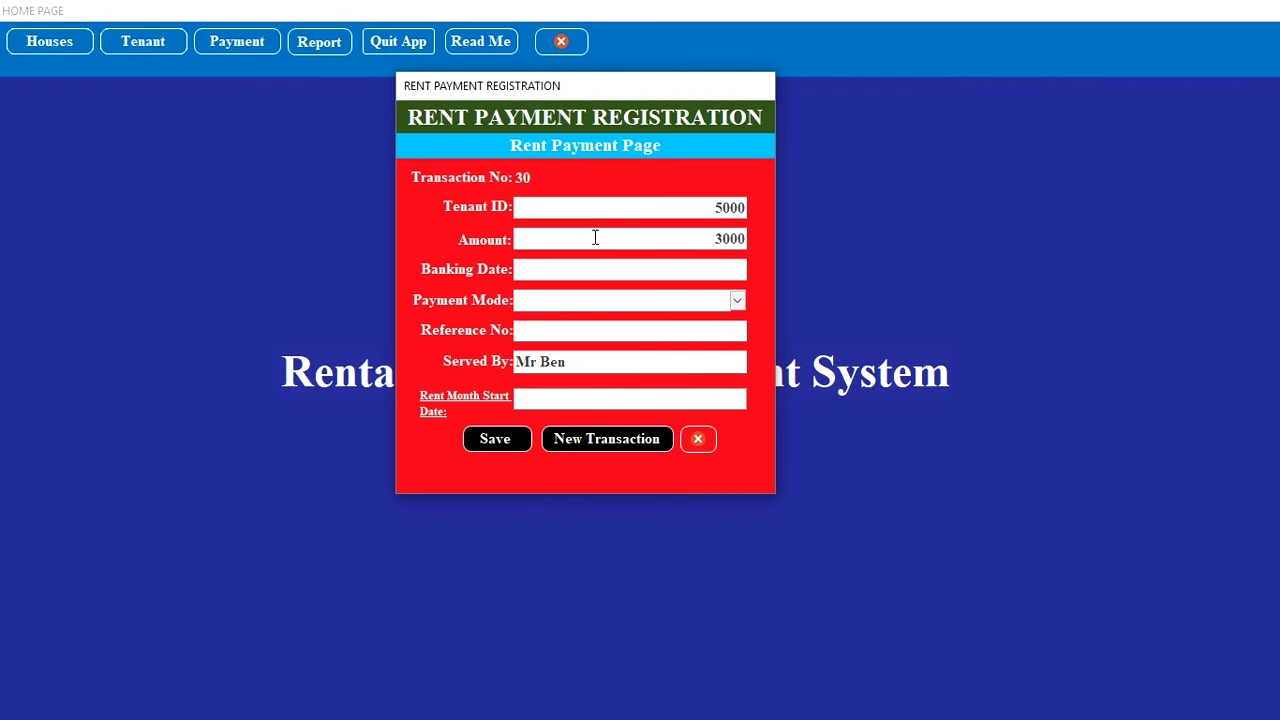
pyautogui.write('0')
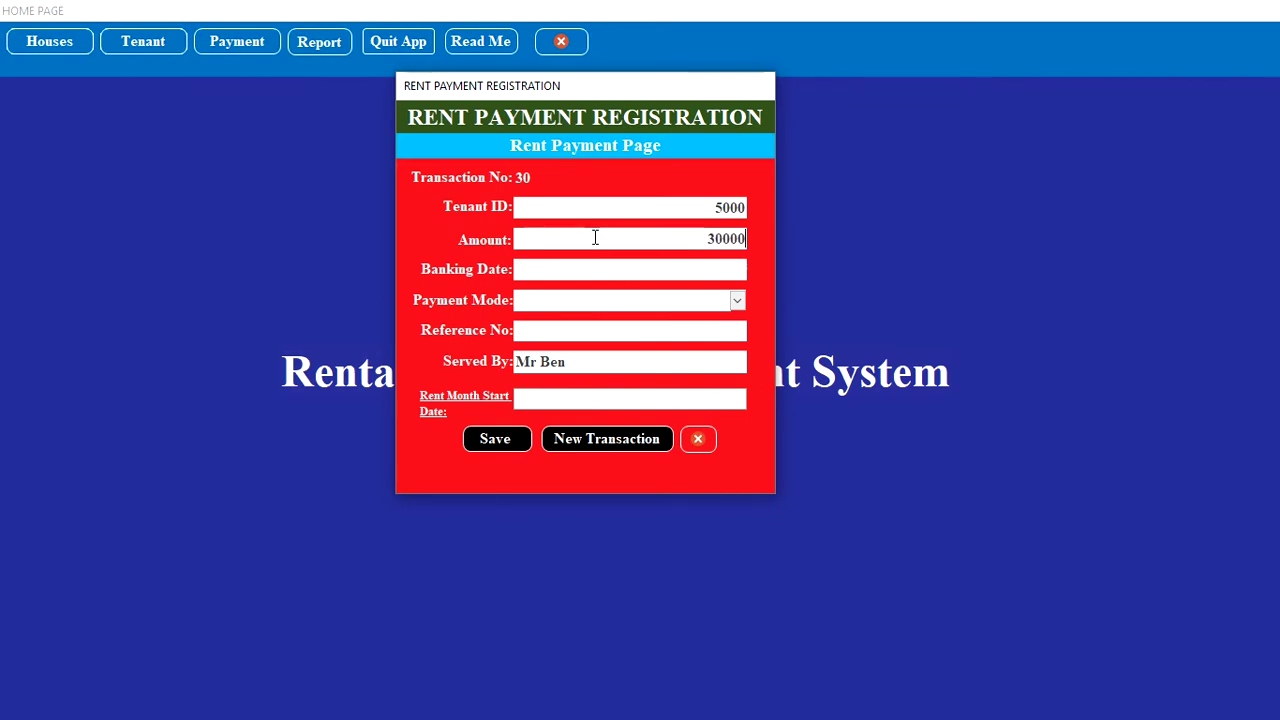
# Step: Set banking date to today, payment mode EQUITY BANK, and enter the payment reference
pyautogui.click(639, 265)
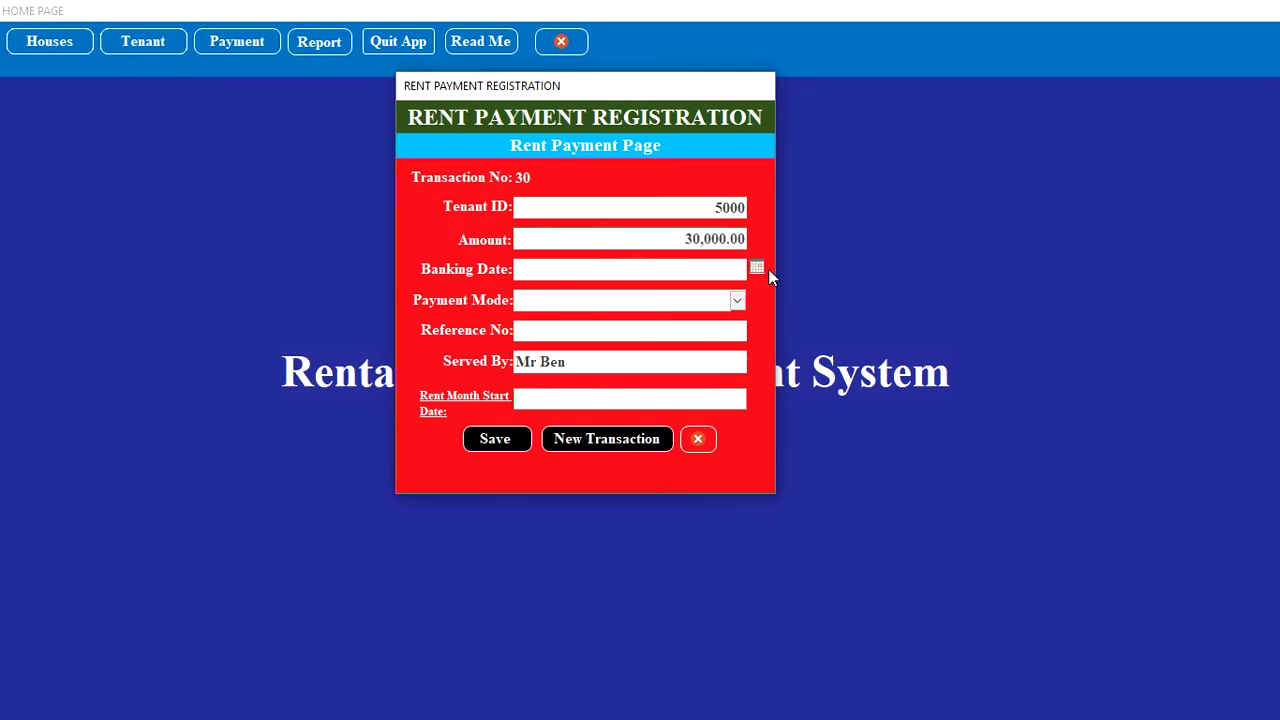
pyautogui.click(762, 269)
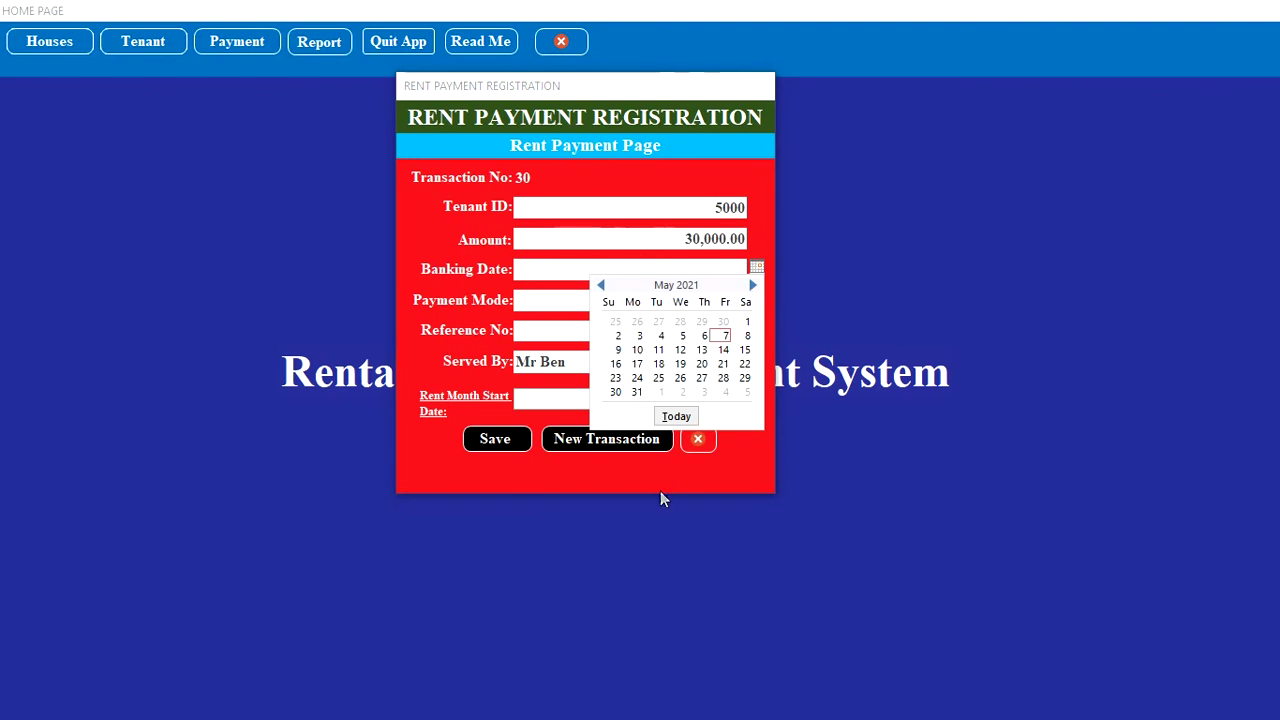
pyautogui.click(672, 420)
pyautogui.click(740, 299)
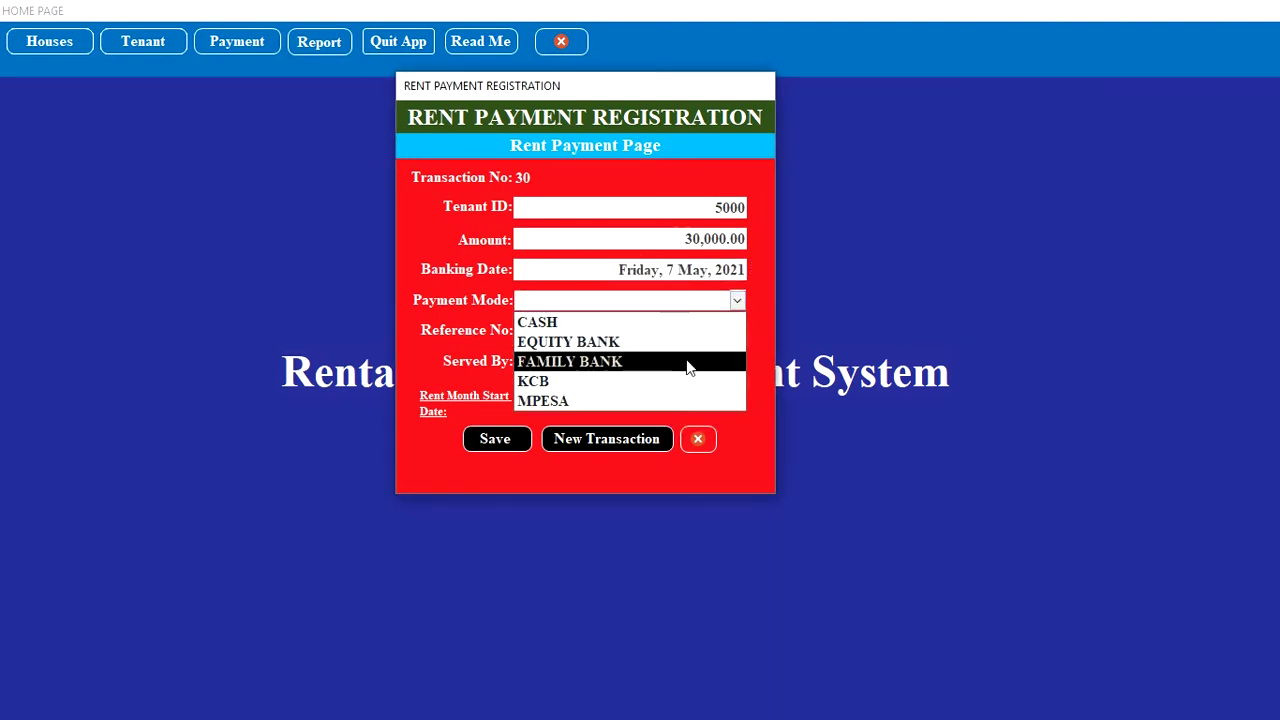
pyautogui.press('Up')
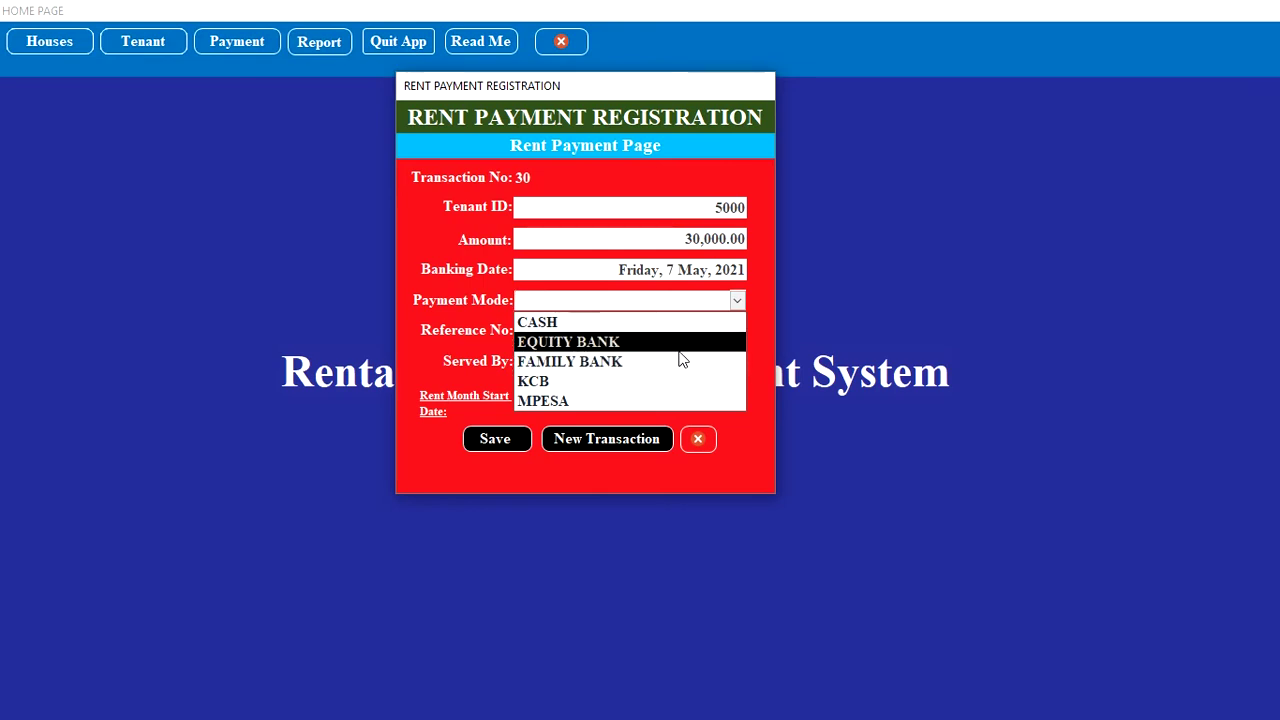
pyautogui.press('Return')
pyautogui.click(642, 333)
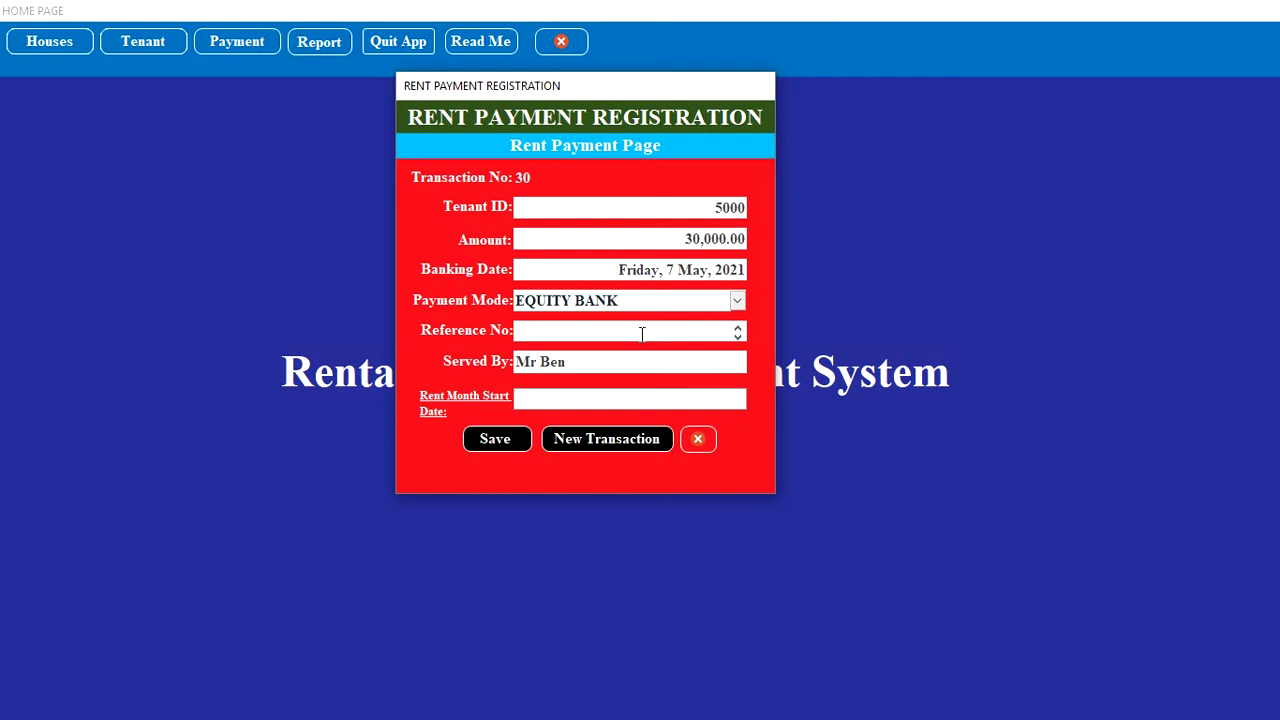
pyautogui.write('P129877#')
# Step: Set rent month start to 1 May 2021, save, and start a new transaction
pyautogui.click(576, 400)
pyautogui.click(754, 400)
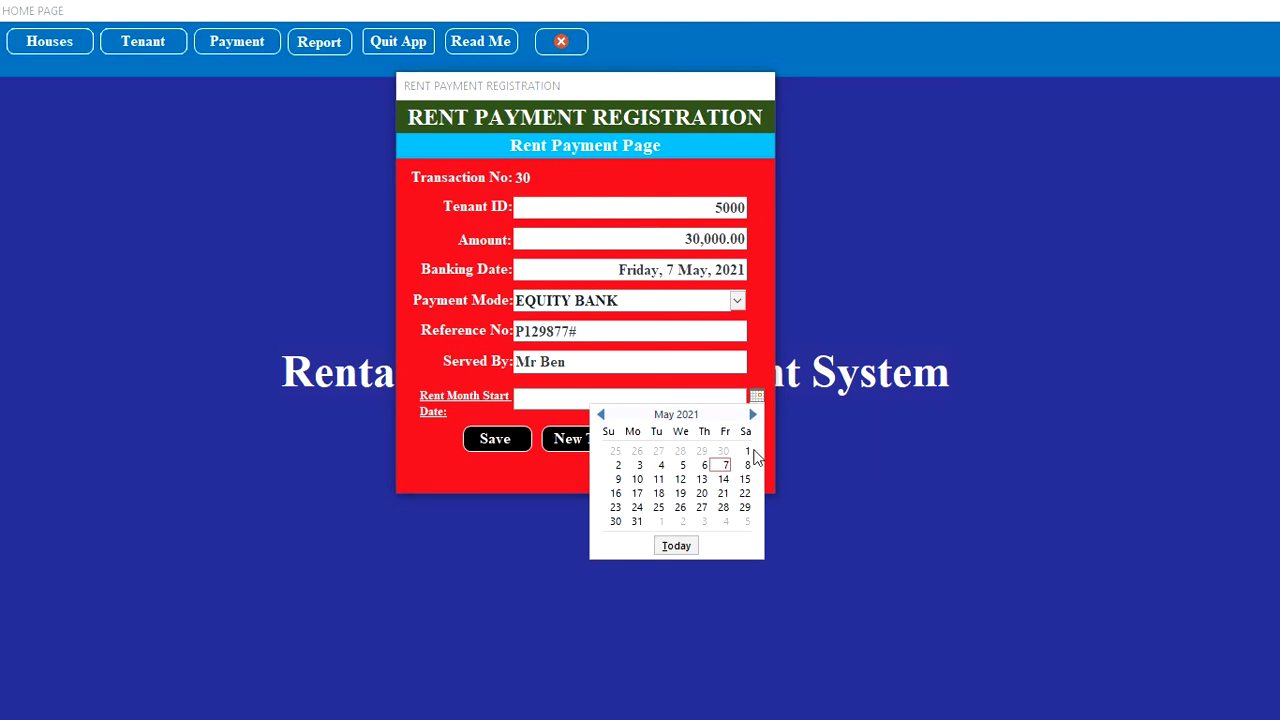
pyautogui.click(747, 451)
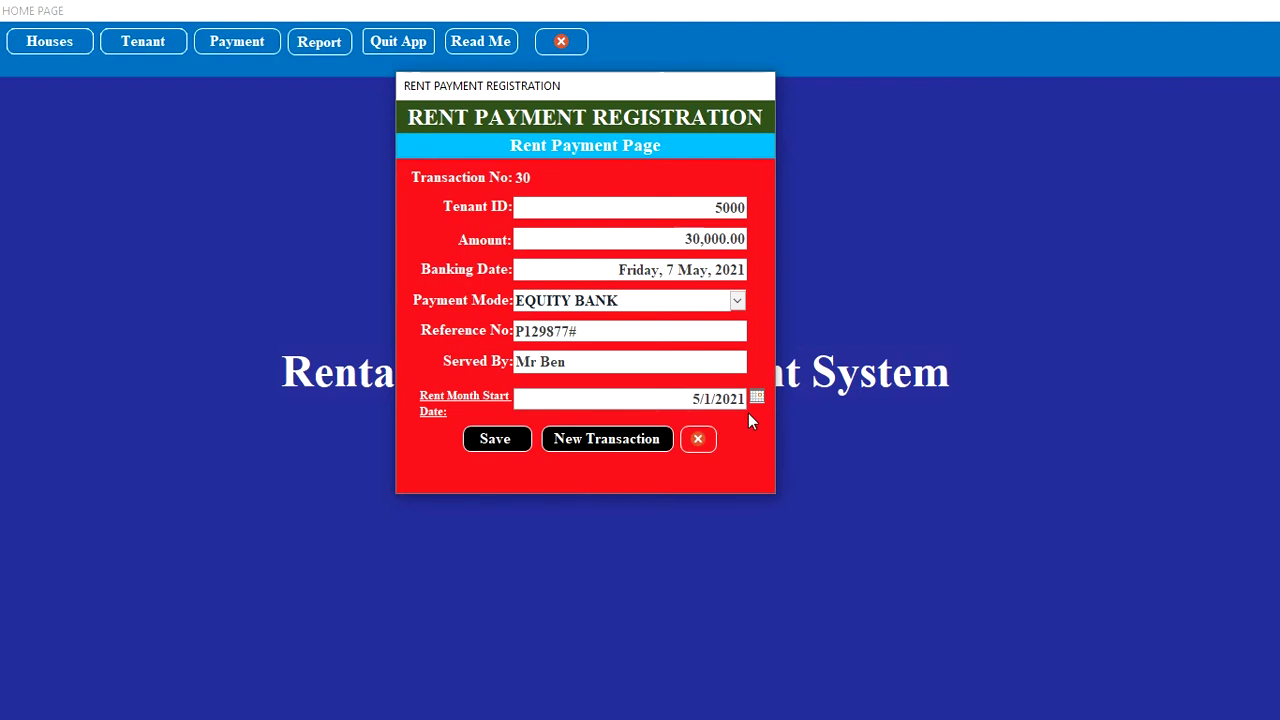
pyautogui.click(489, 442)
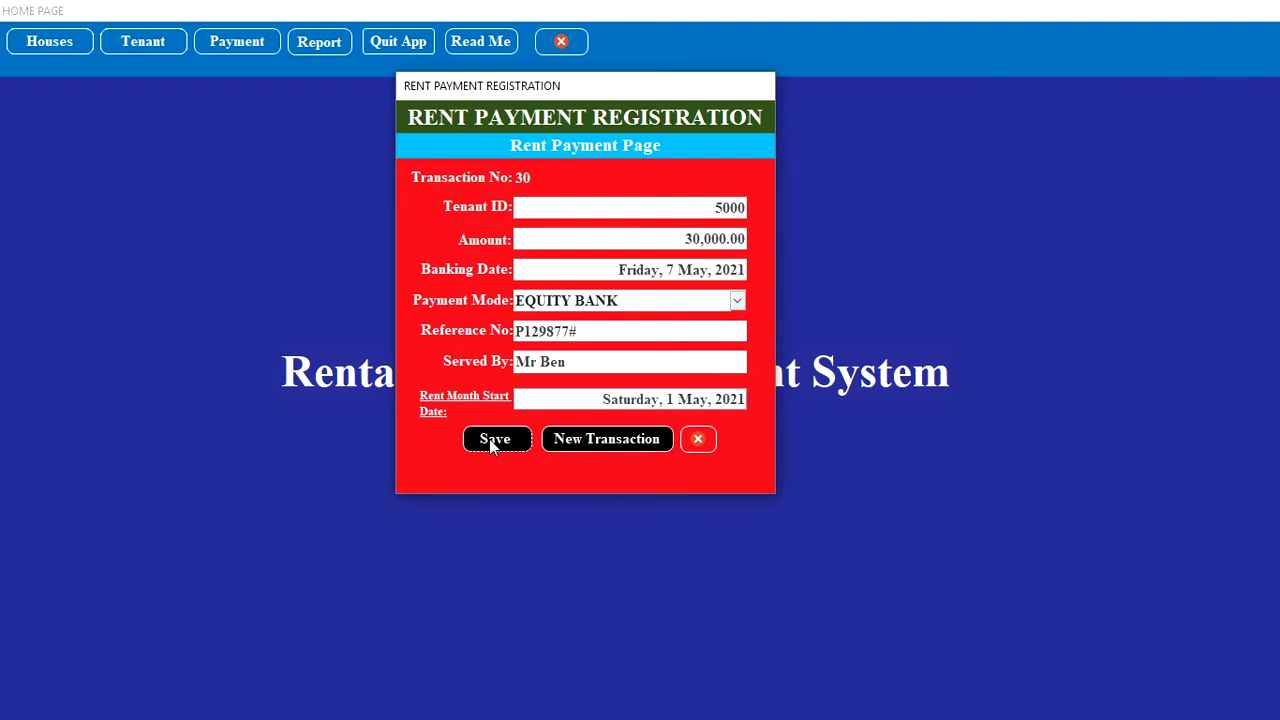
pyautogui.click(579, 437)
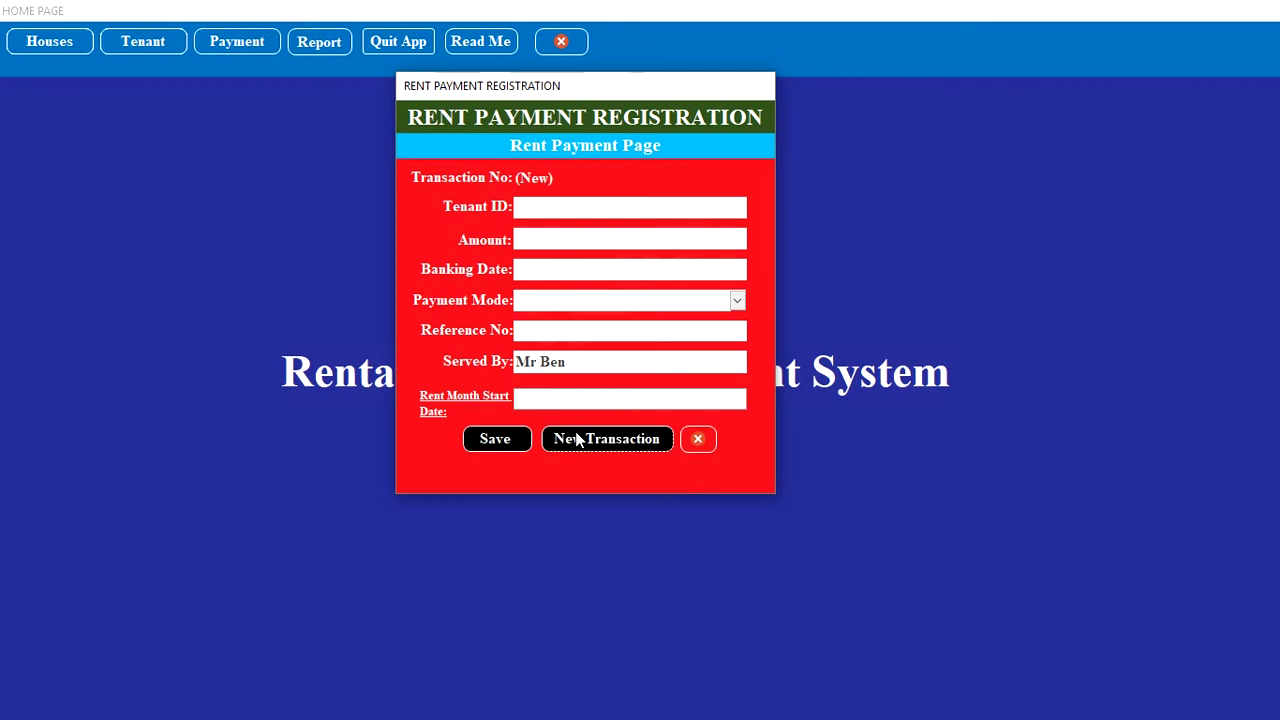
# Step: Enter the next tenant's ID, correcting a typo, and amount 40000
pyautogui.click(597, 214)
pyautogui.write('50002')
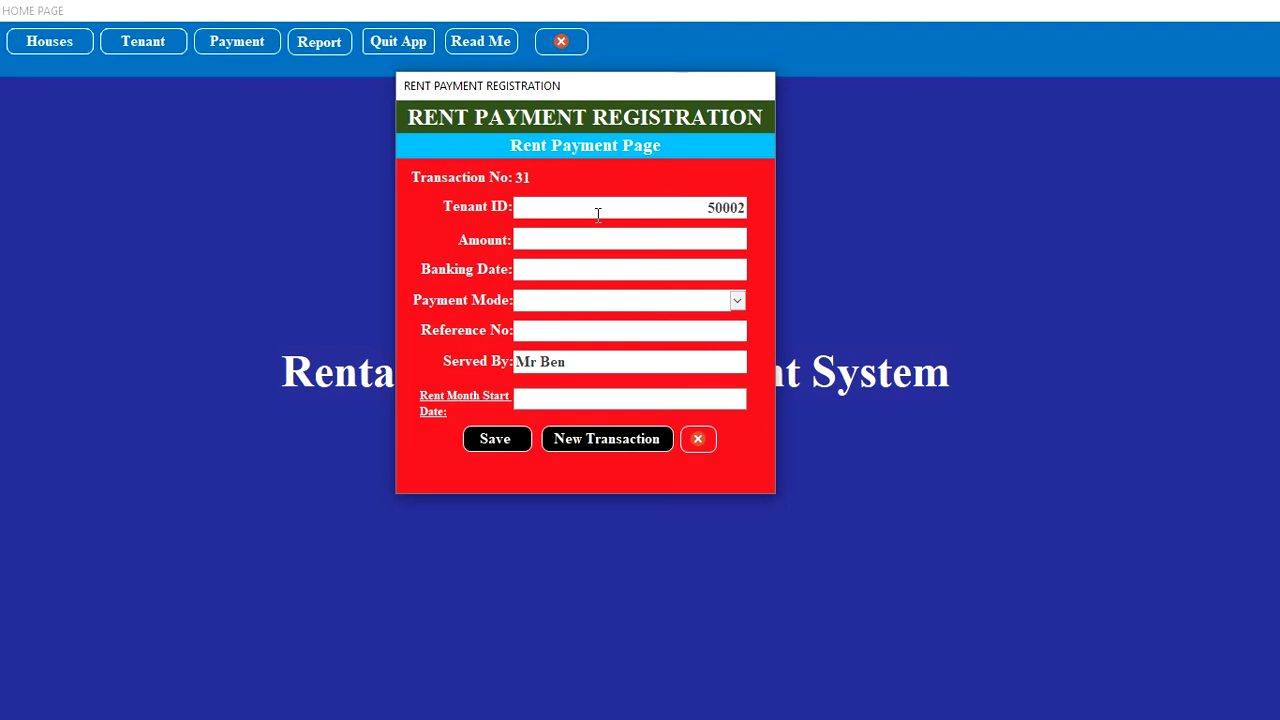
pyautogui.press('BackSpace')
pyautogui.press('BackSpace')
pyautogui.write('2')
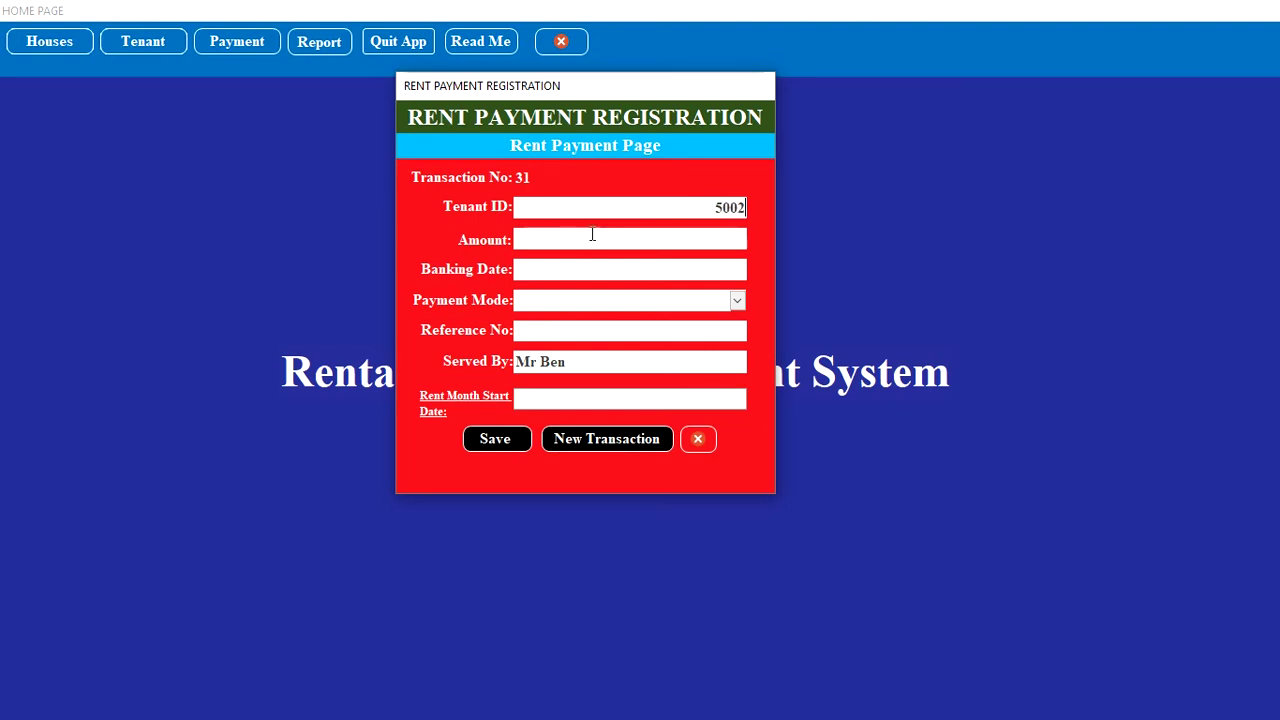
pyautogui.click(592, 237)
pyautogui.write('40000')
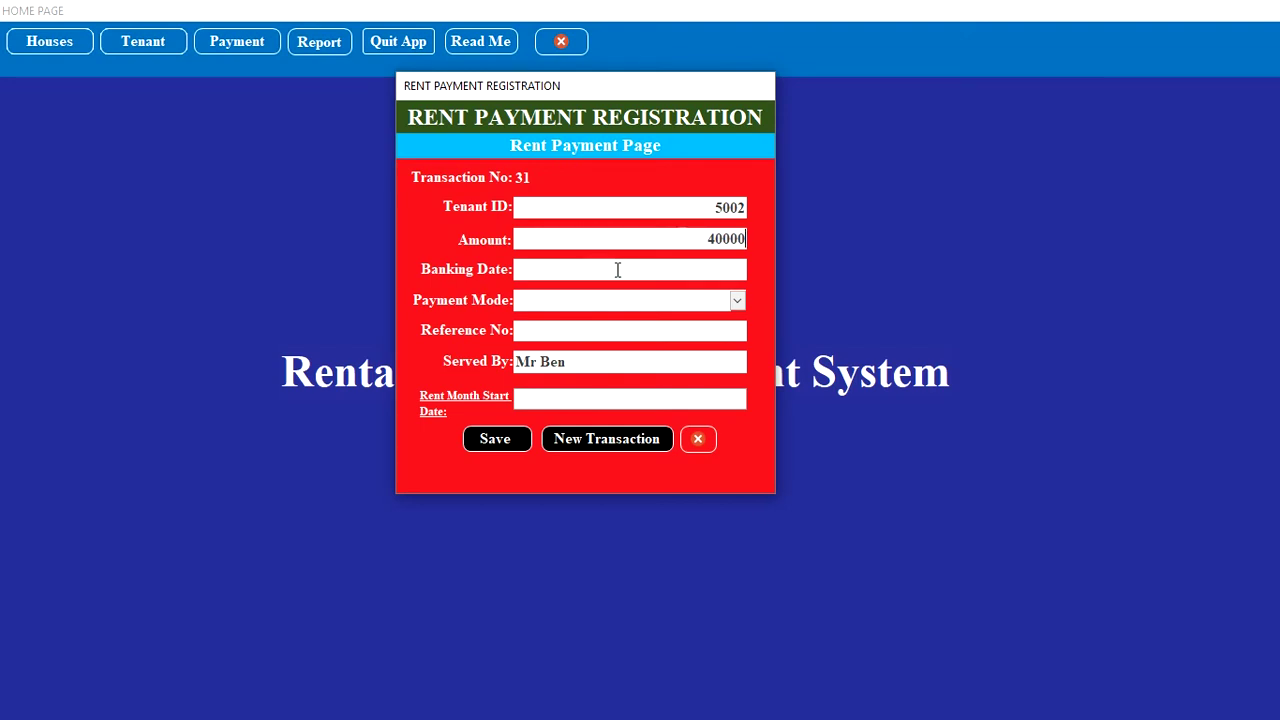
# Step: Set banking date to today, payment mode EQUITY BANK, and enter the payment reference
pyautogui.click(617, 269)
pyautogui.click(760, 268)
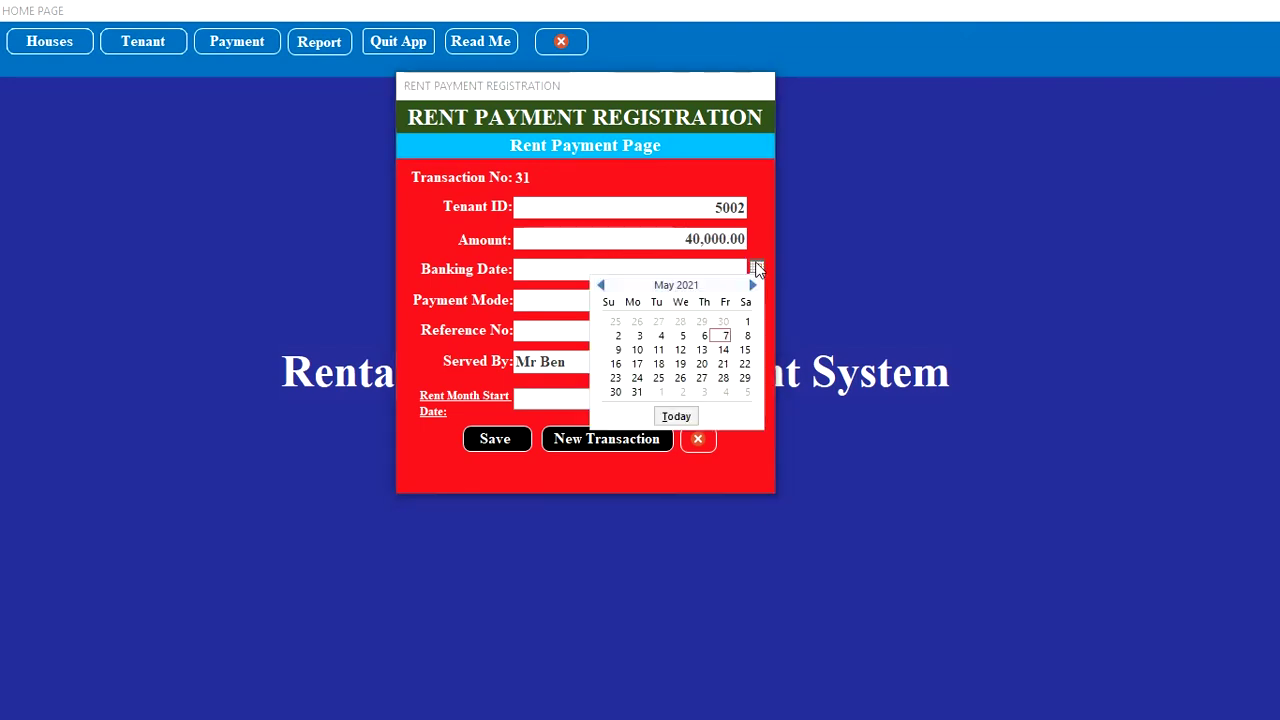
pyautogui.click(676, 416)
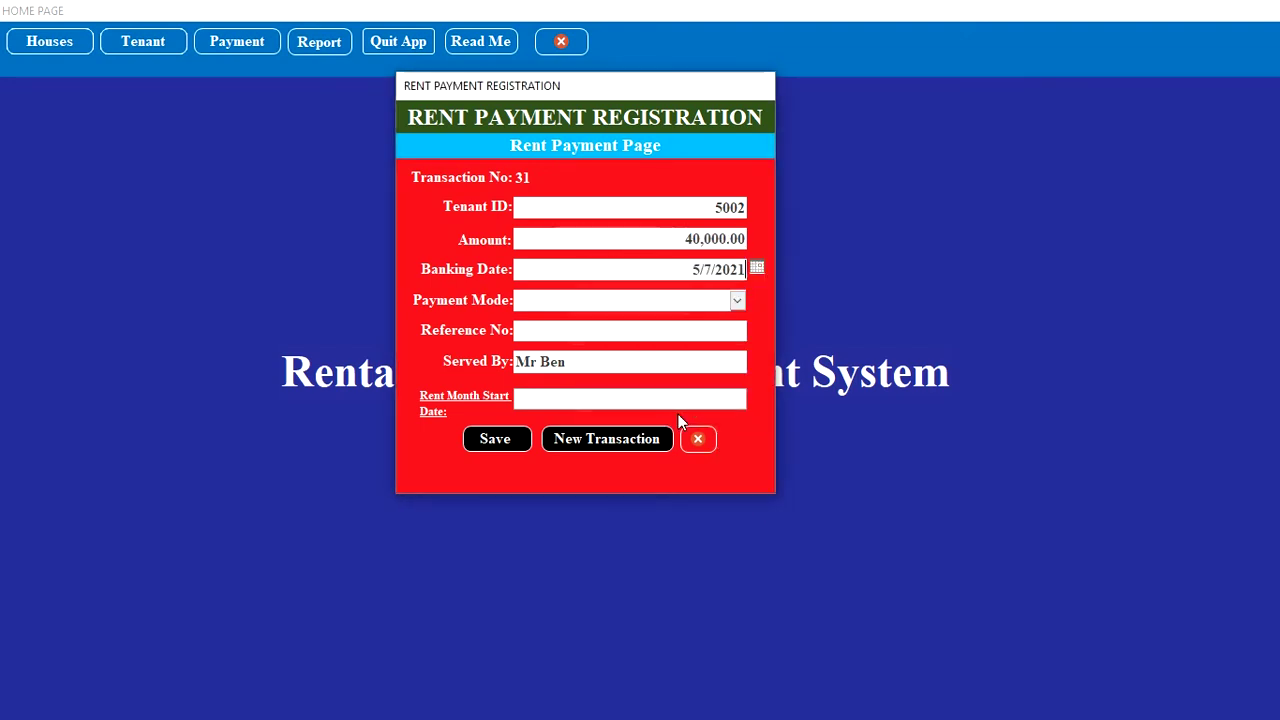
pyautogui.click(737, 302)
pyautogui.click(696, 340)
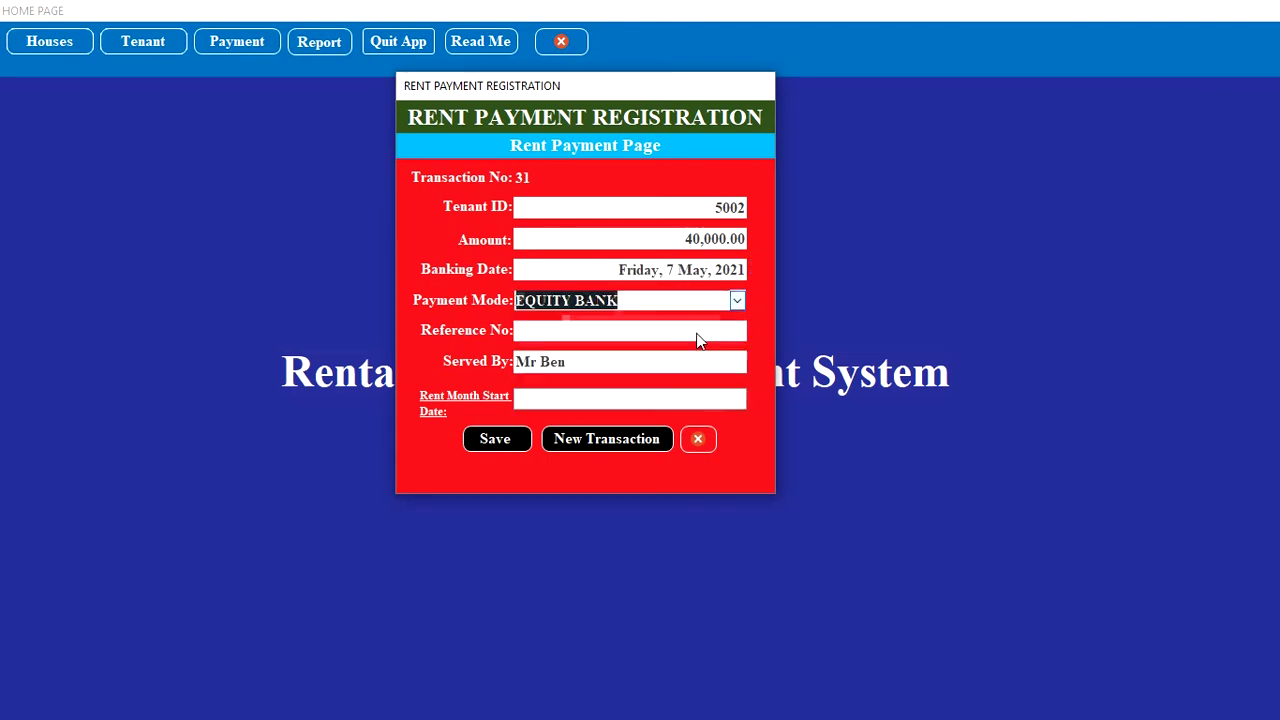
pyautogui.click(731, 332)
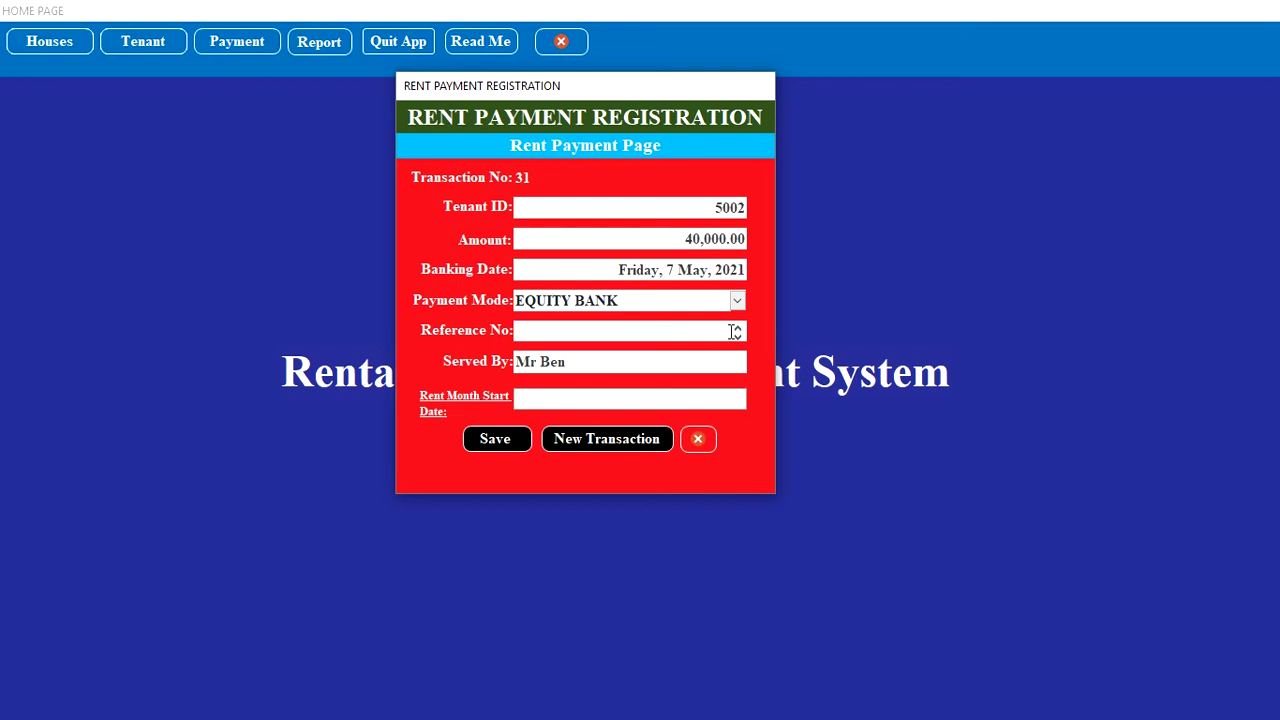
pyautogui.write('#12523')
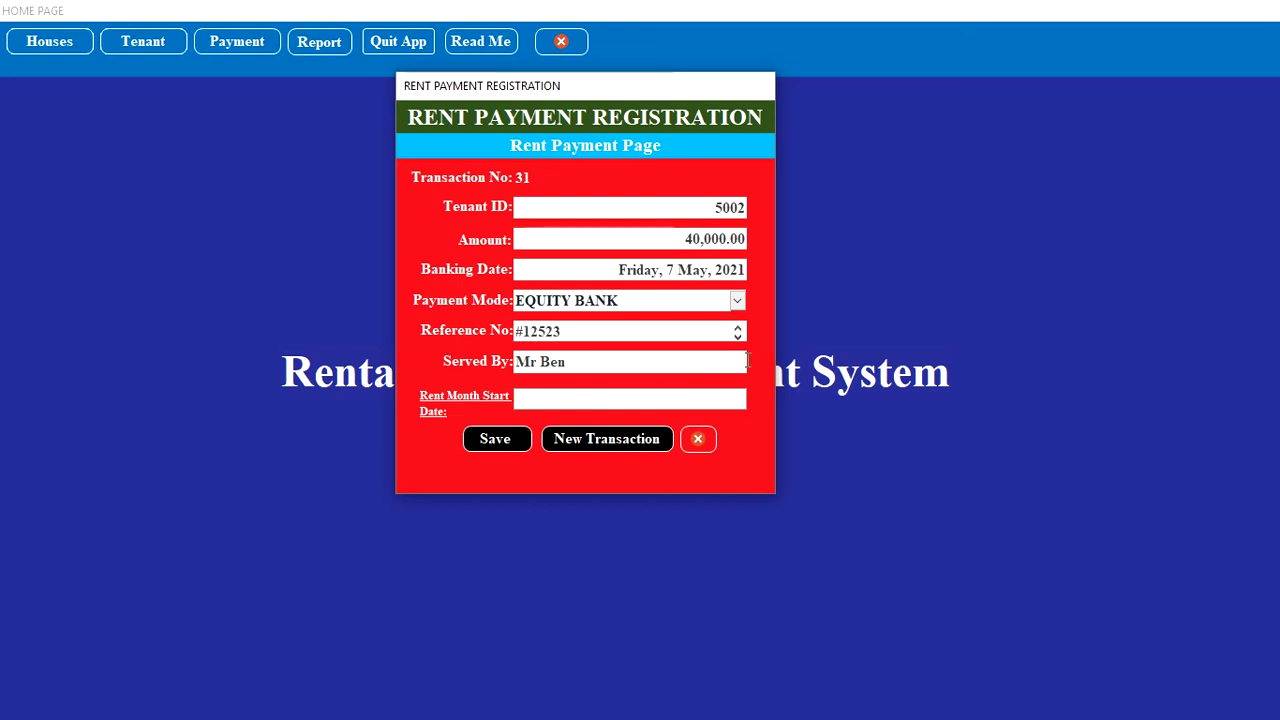
# Step: Set rent month start to 1 May 2021 and start a blank new transaction
pyautogui.click(697, 401)
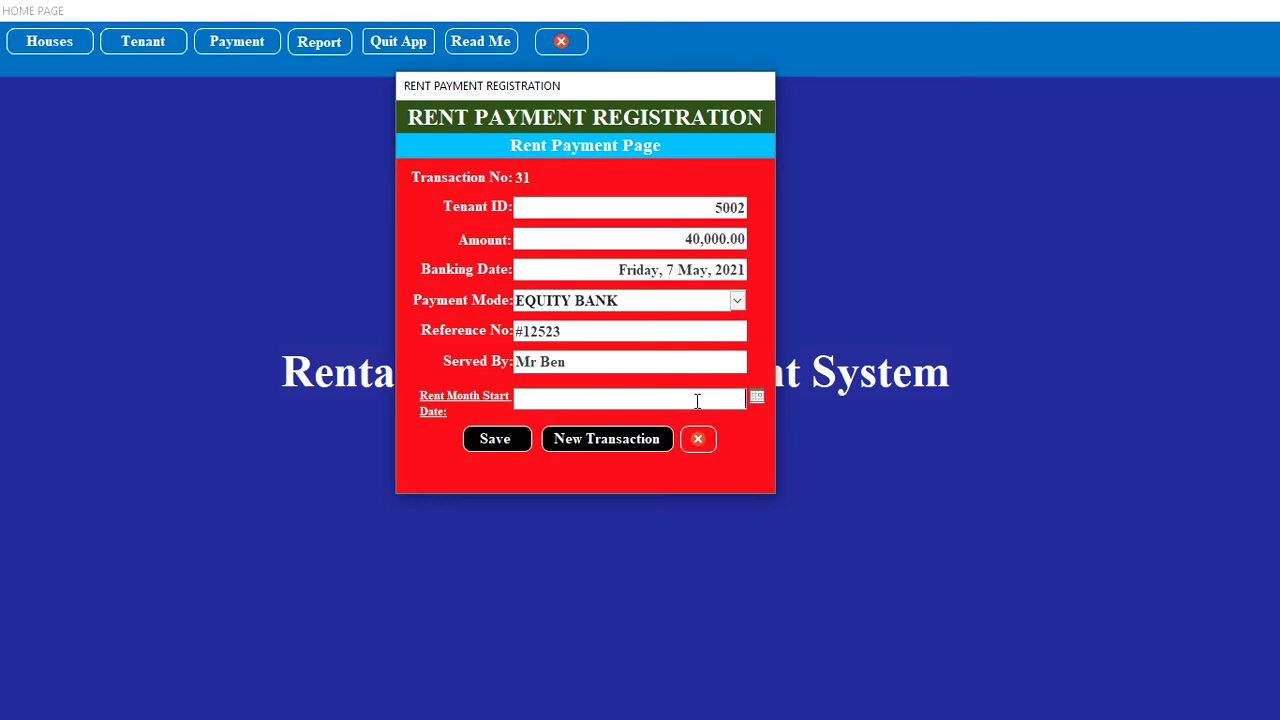
pyautogui.click(757, 397)
pyautogui.click(748, 450)
pyautogui.click(623, 443)
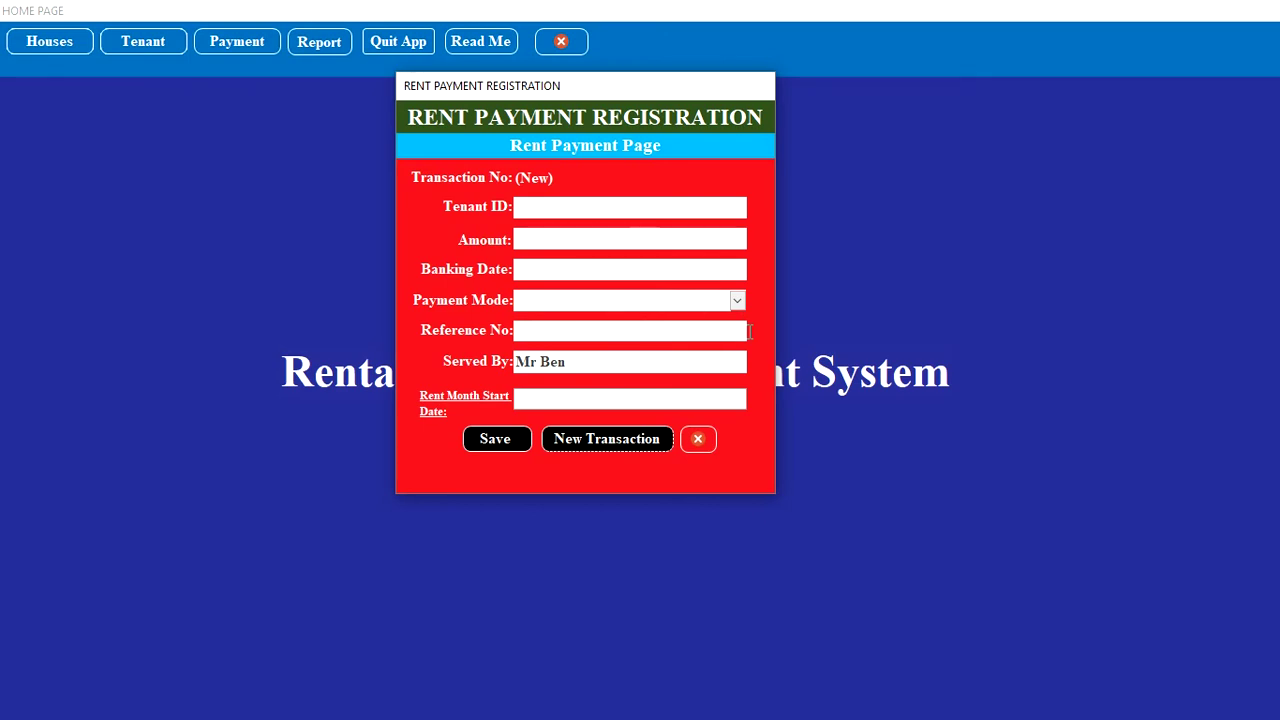
# Step: Switch to the Deposit Payment form and enter the tenant's ID and amount 25000
pyautogui.click(699, 441)
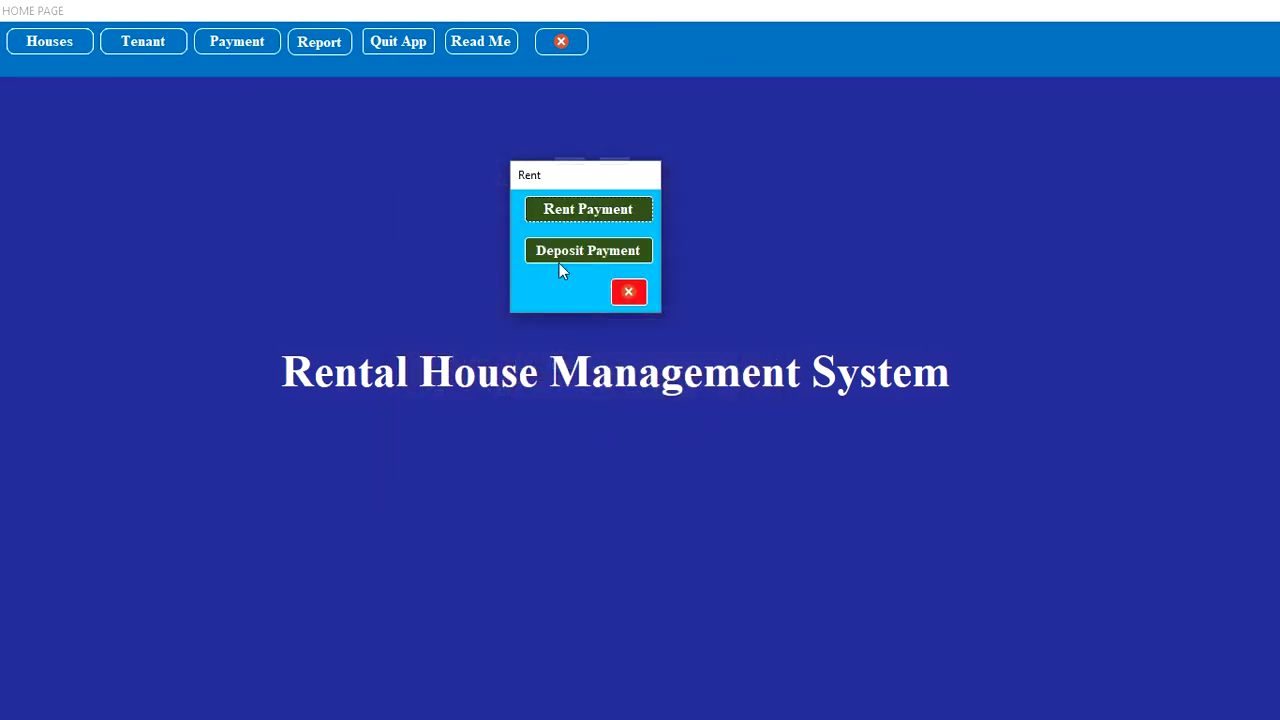
pyautogui.click(590, 253)
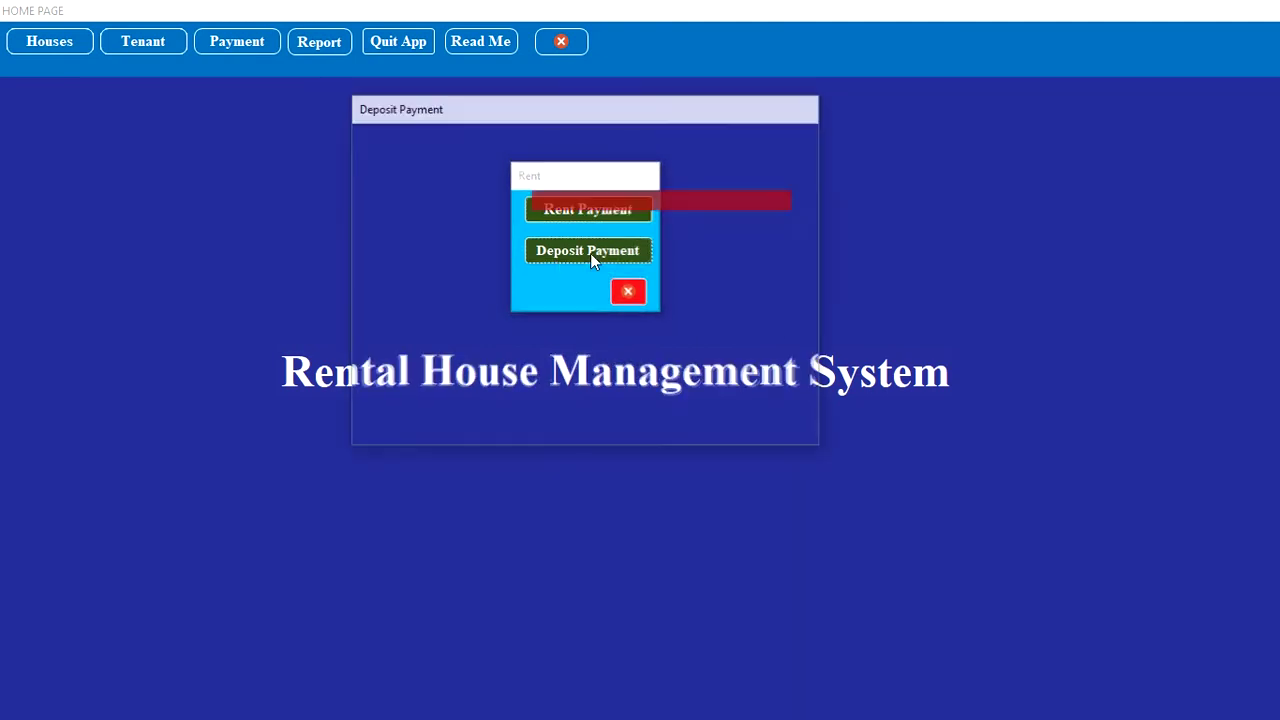
pyautogui.click(588, 233)
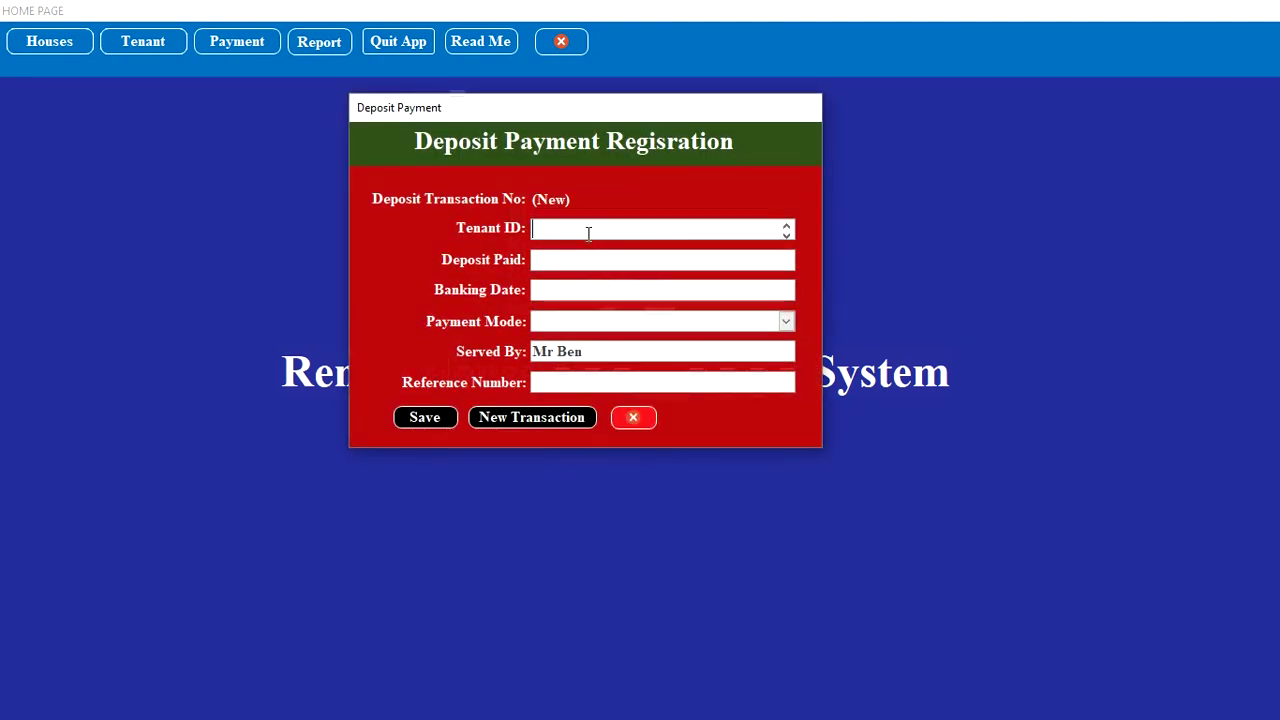
pyautogui.write('50')
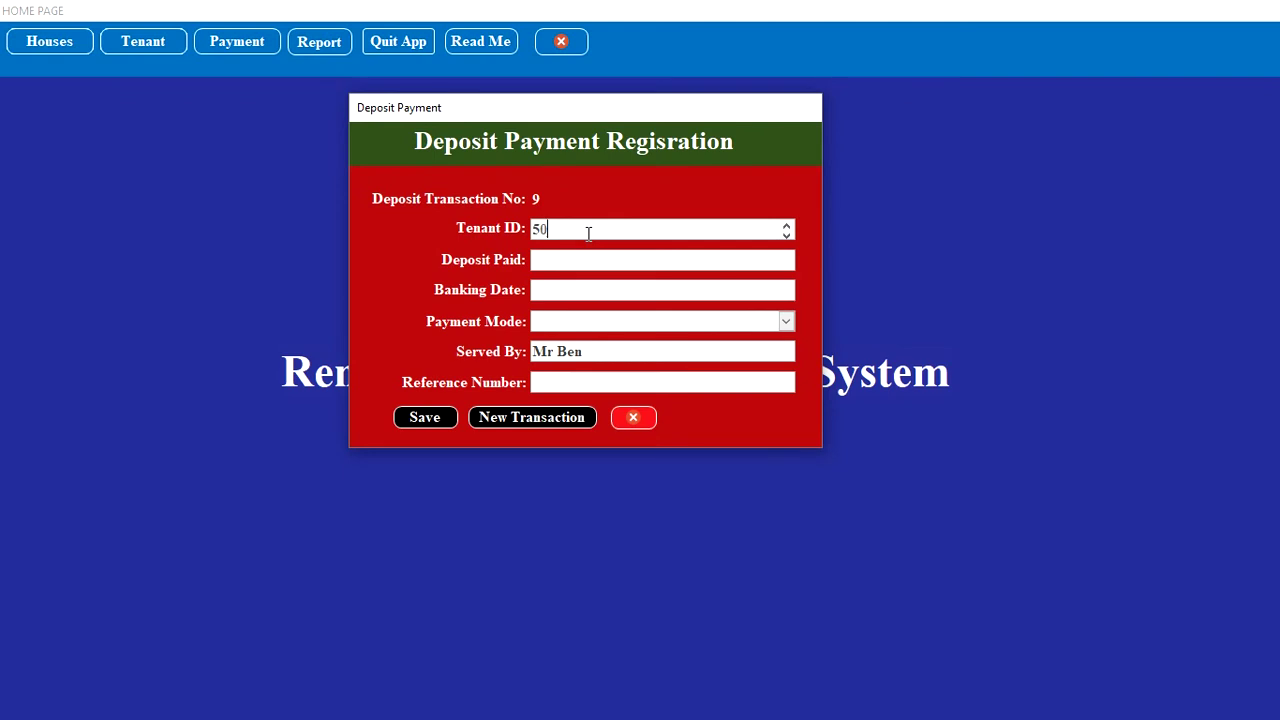
pyautogui.write('01')
pyautogui.write('25000')
# Step: Set banking date to today, mode MPESA, enter the reference, save, and start a new deposit
pyautogui.click(601, 290)
pyautogui.click(810, 292)
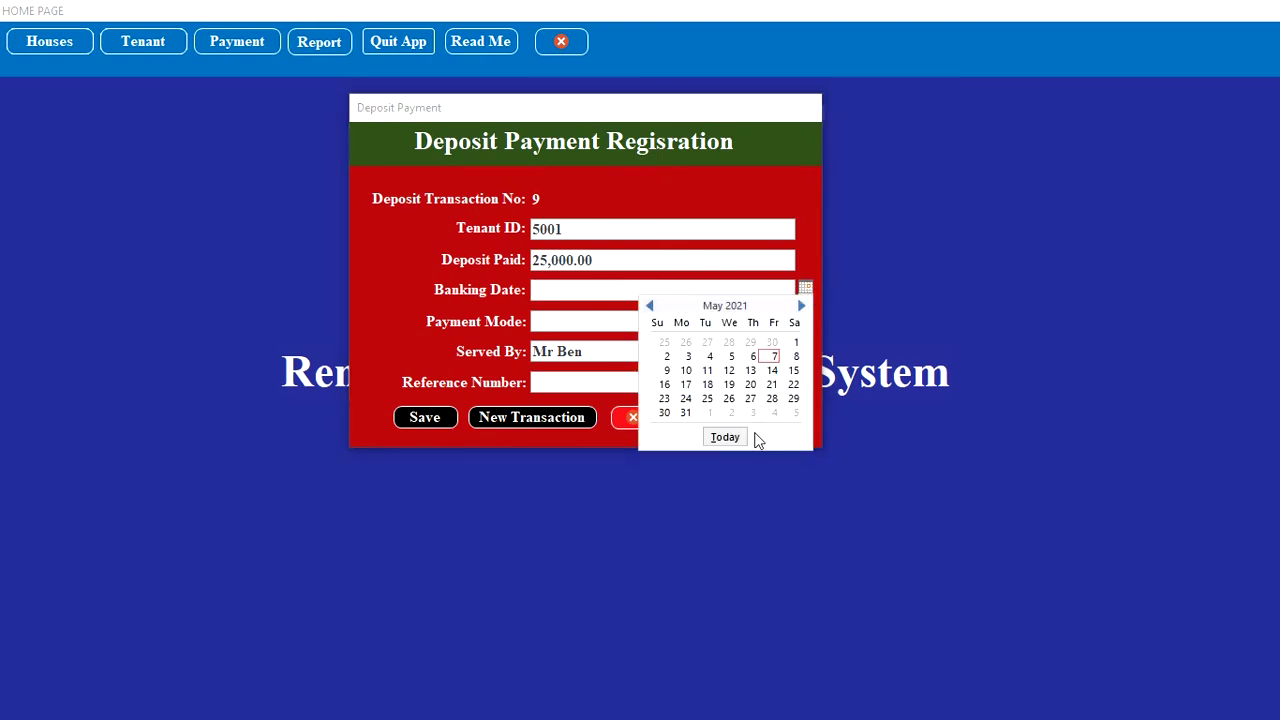
pyautogui.click(724, 437)
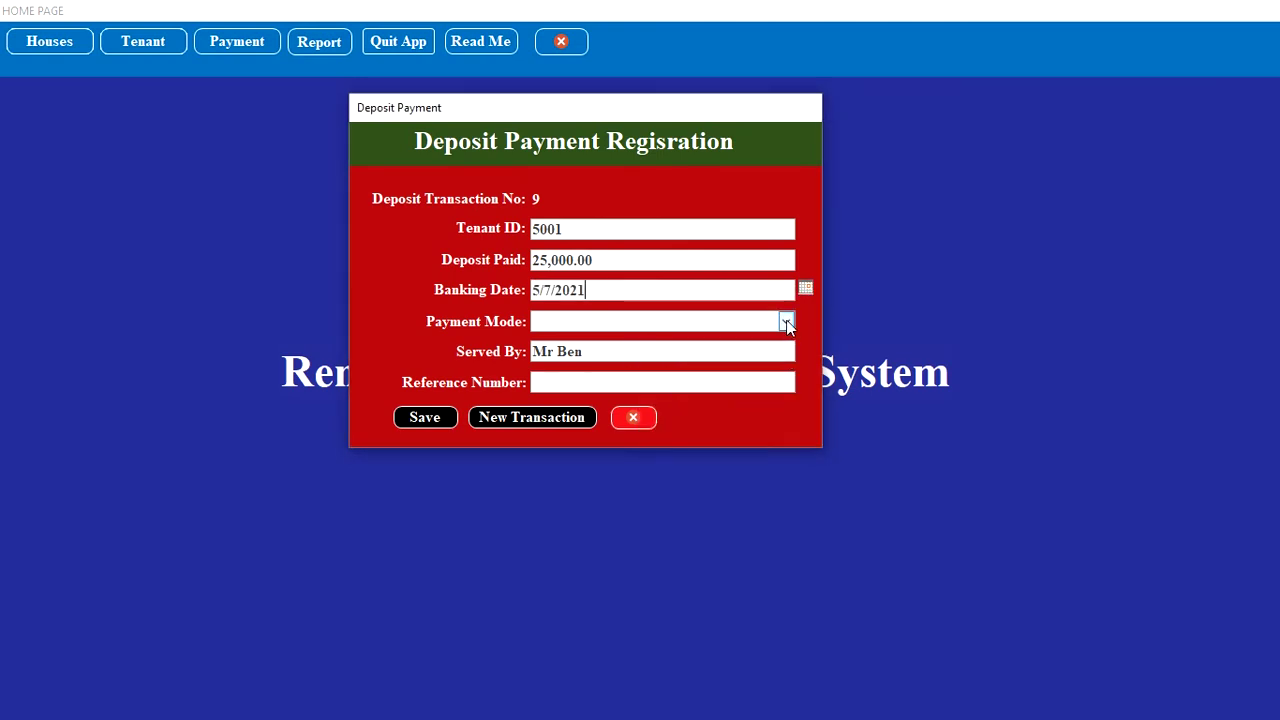
pyautogui.click(786, 321)
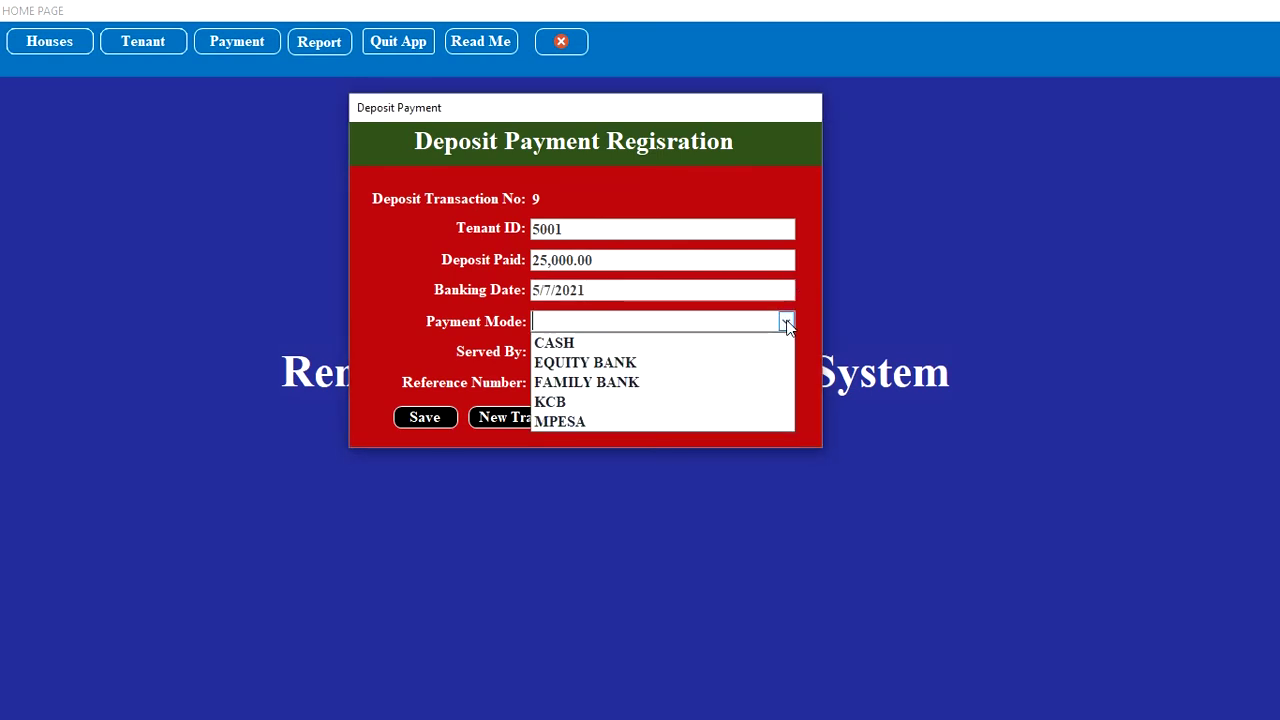
pyautogui.click(695, 428)
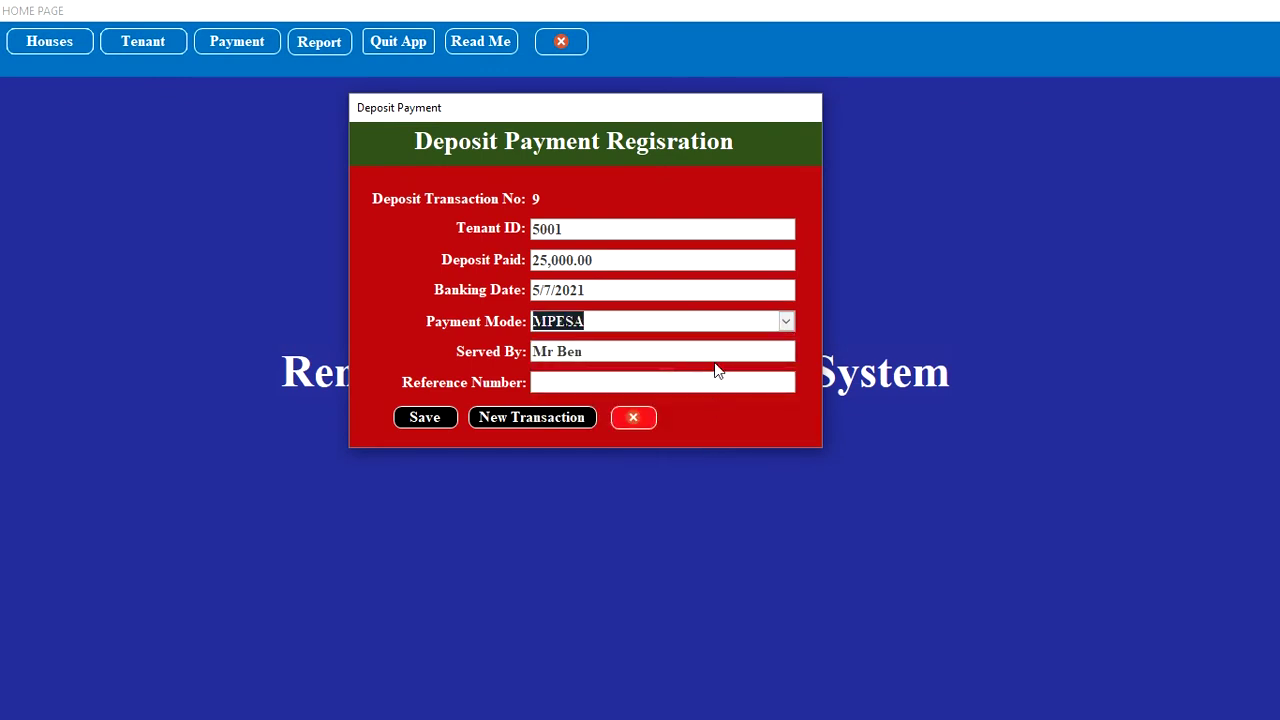
pyautogui.click(690, 384)
pyautogui.write('P')
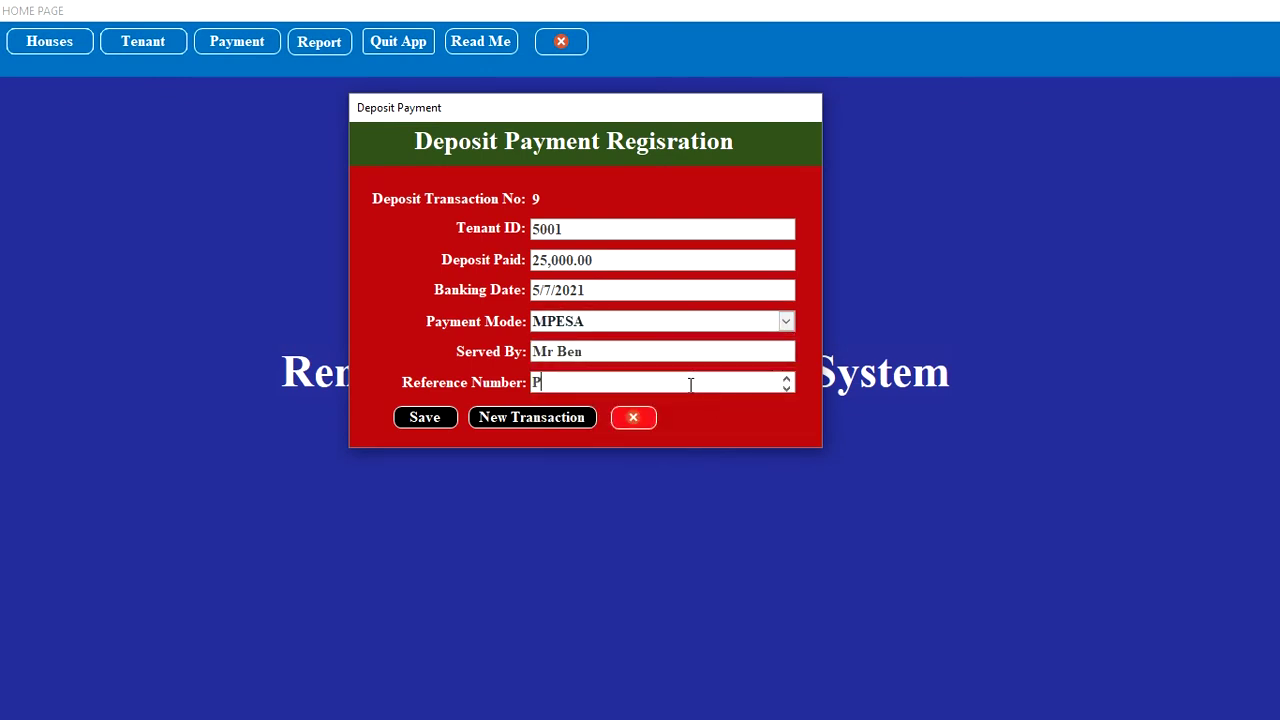
pyautogui.write('123343H')
pyautogui.click(436, 421)
pyautogui.click(517, 420)
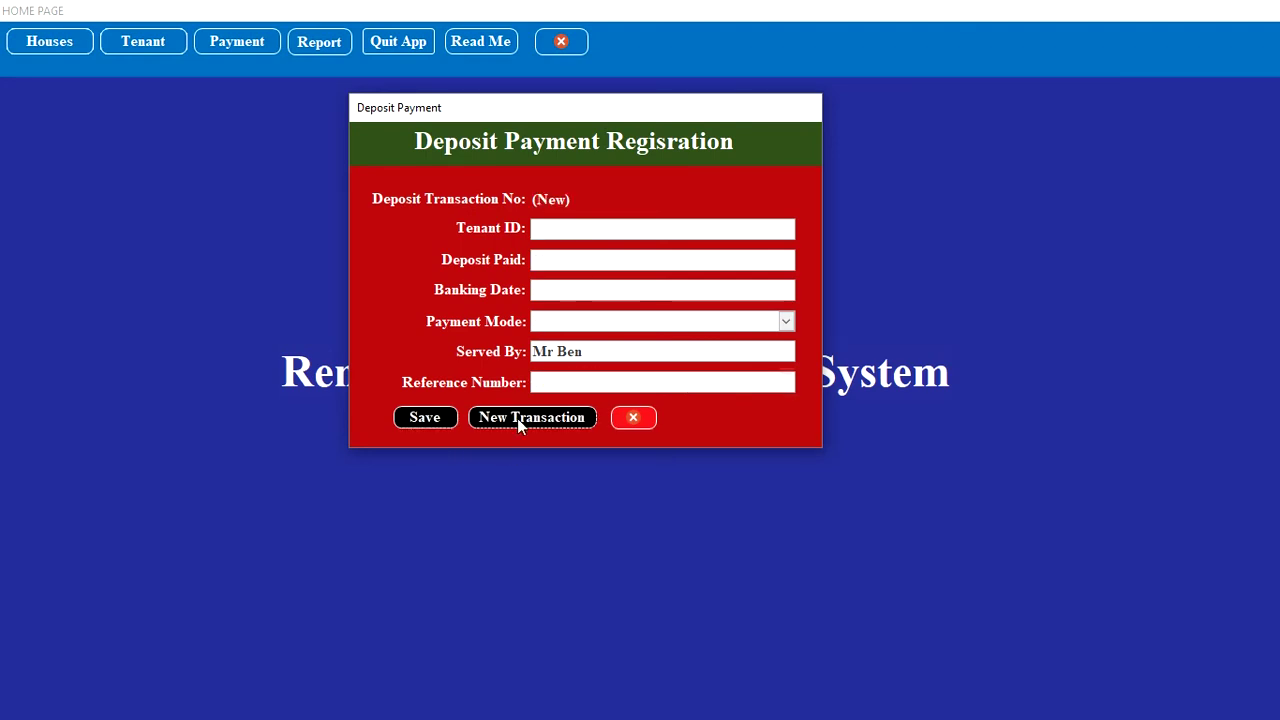
# Step: Enter the tenant's ID, amount 30000, and today's banking date
pyautogui.click(574, 231)
pyautogui.write('5000')
pyautogui.press('BackSpace')
pyautogui.write('2')
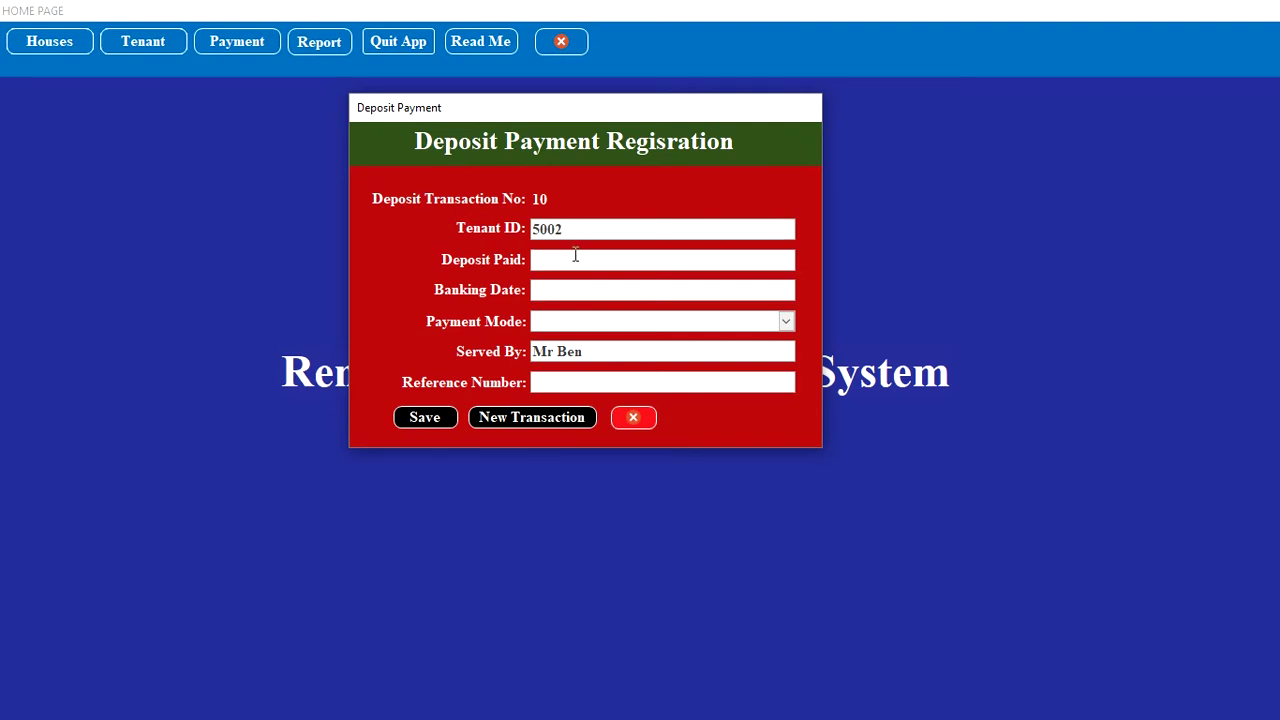
pyautogui.write('30000')
pyautogui.click(591, 289)
pyautogui.click(805, 290)
pyautogui.click(725, 436)
# Step: Choose KCB, enter the reference, save the deposit, and close the payment dialogs
pyautogui.click(786, 322)
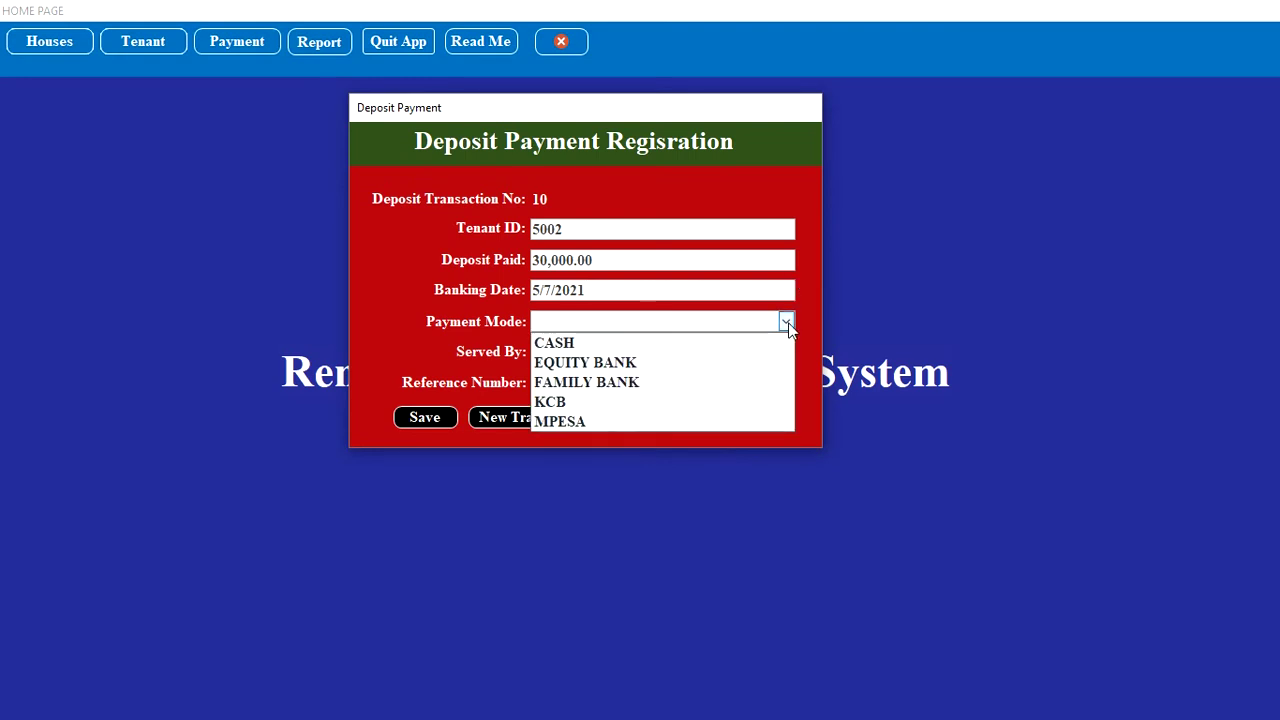
pyautogui.click(671, 401)
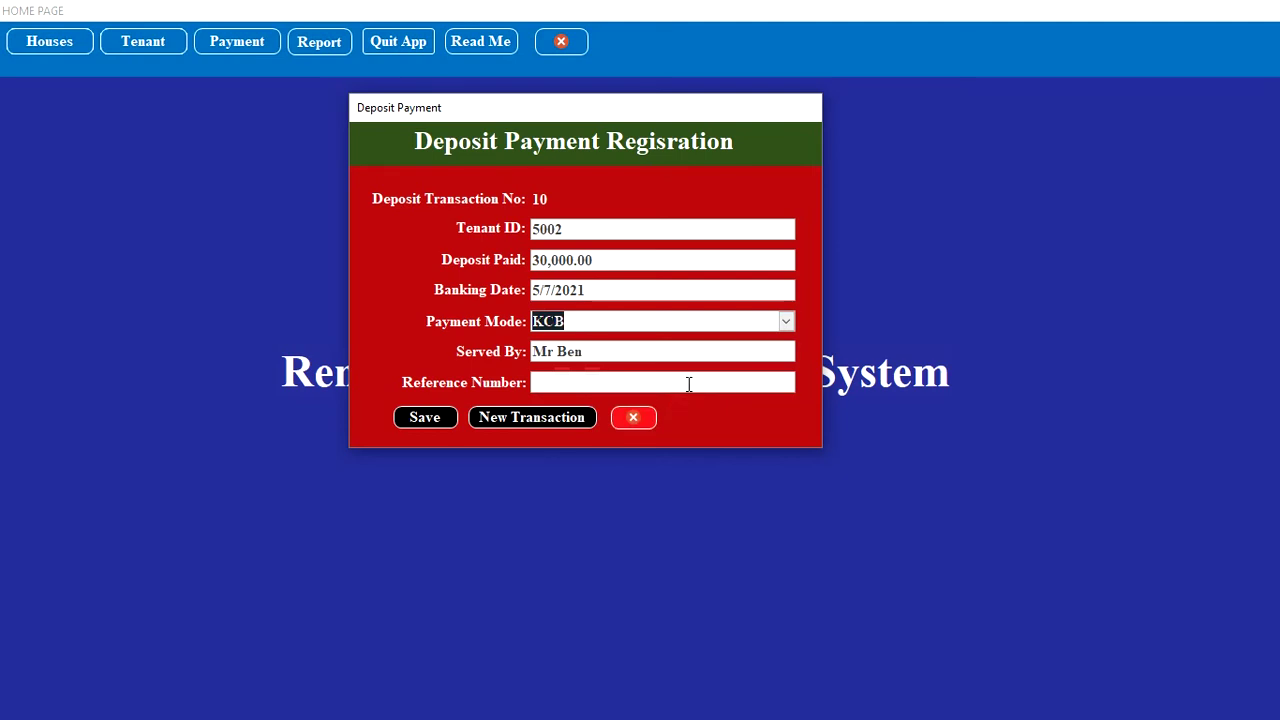
pyautogui.click(688, 384)
pyautogui.write('#242')
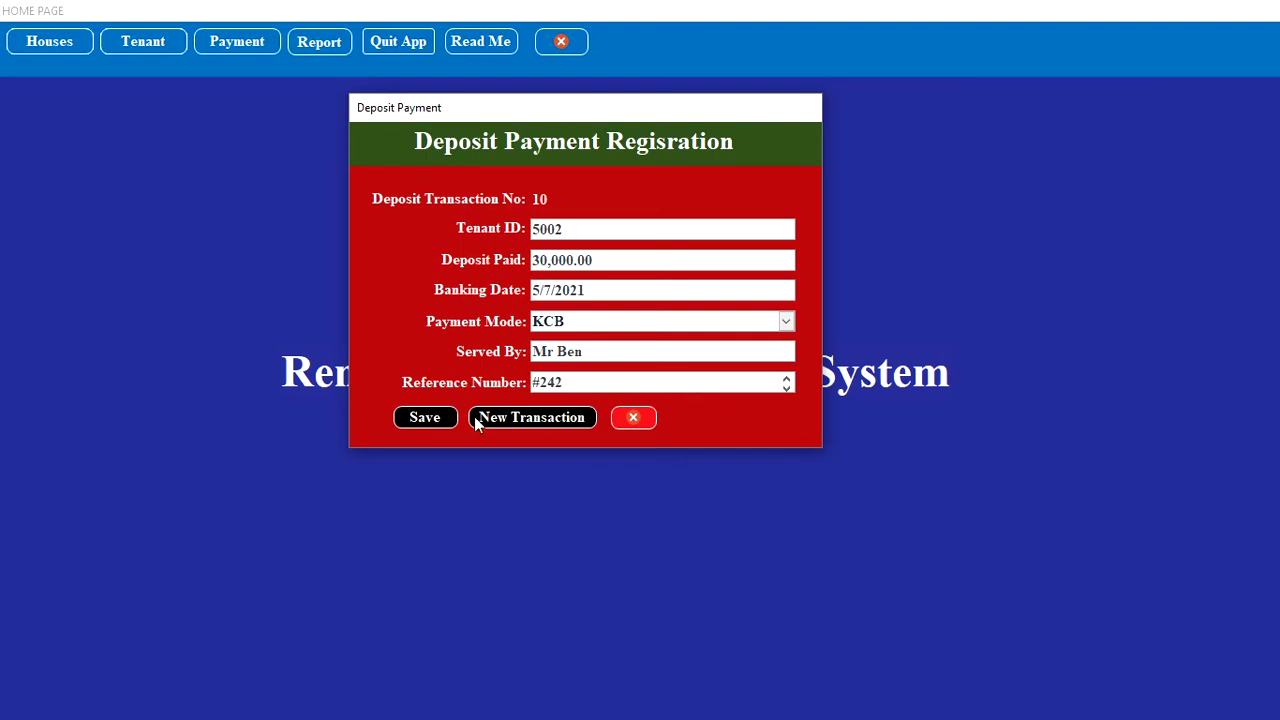
pyautogui.click(450, 427)
pyautogui.click(510, 420)
pyautogui.click(650, 418)
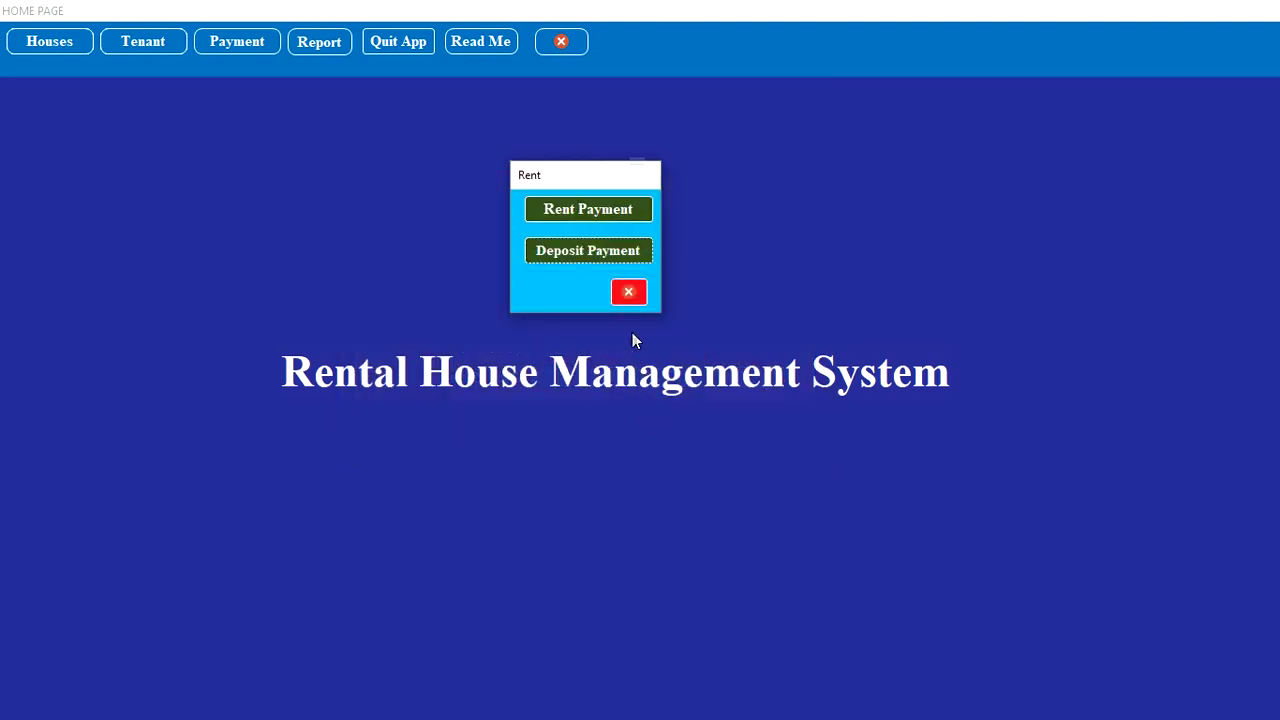
pyautogui.click(628, 292)
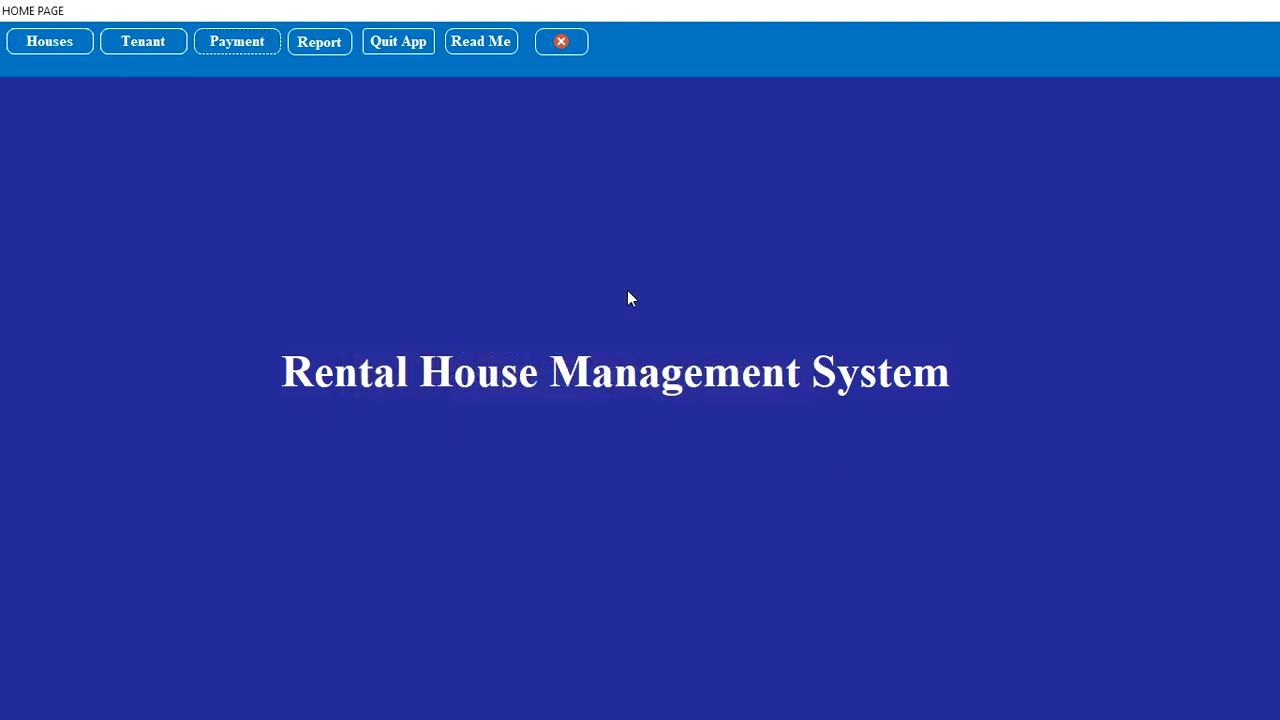
# Step: Open the Rent and Deposit Report dialog from the home page and choose Rent
pyautogui.click(330, 47)
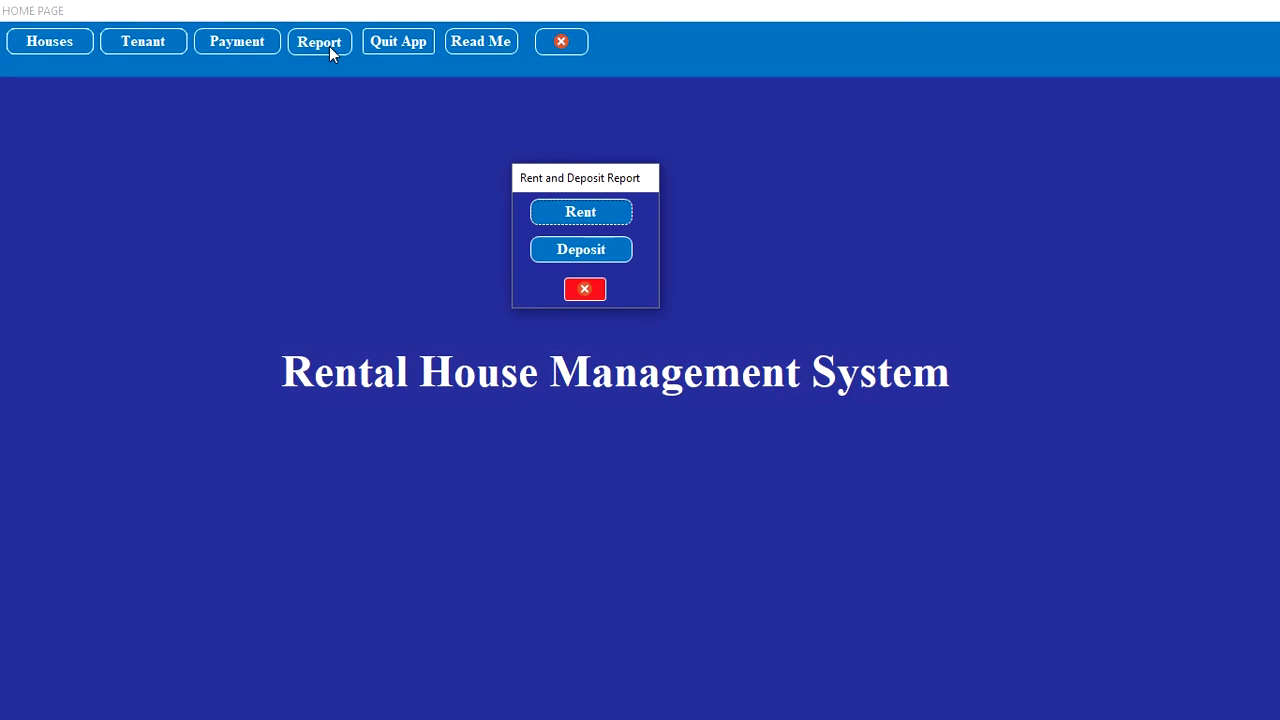
pyautogui.click(614, 213)
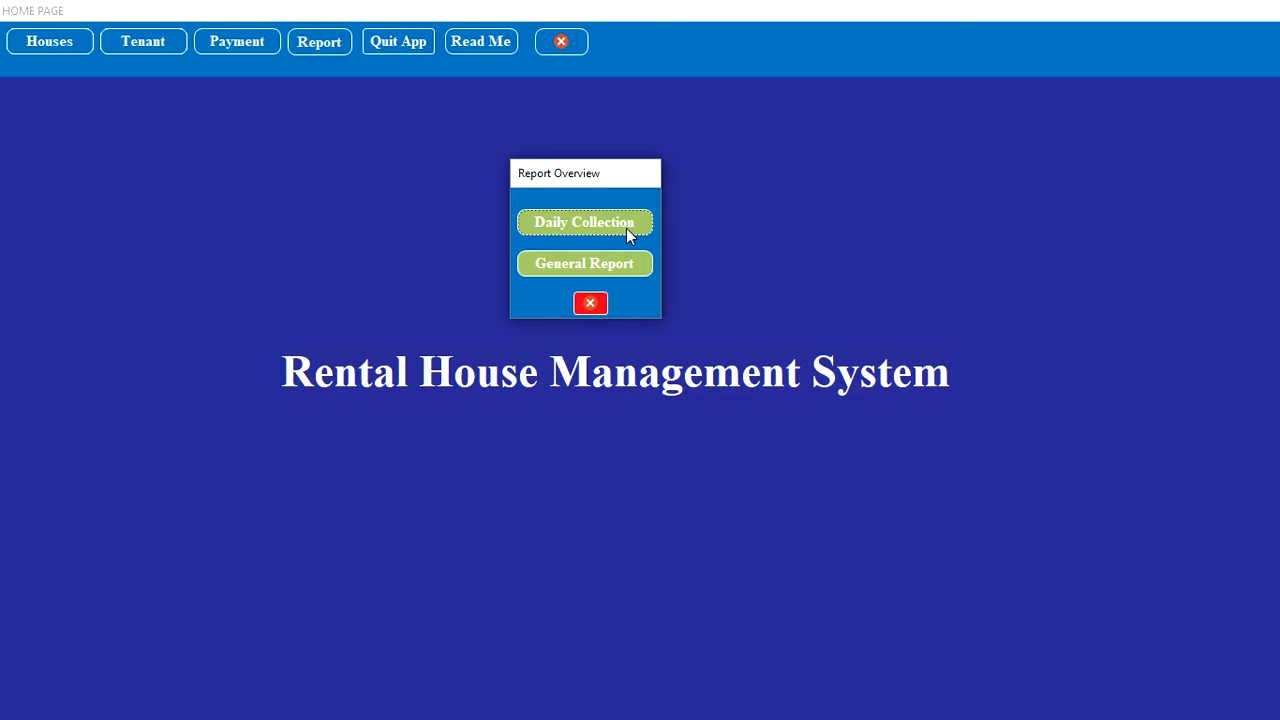
pyautogui.click(628, 232)
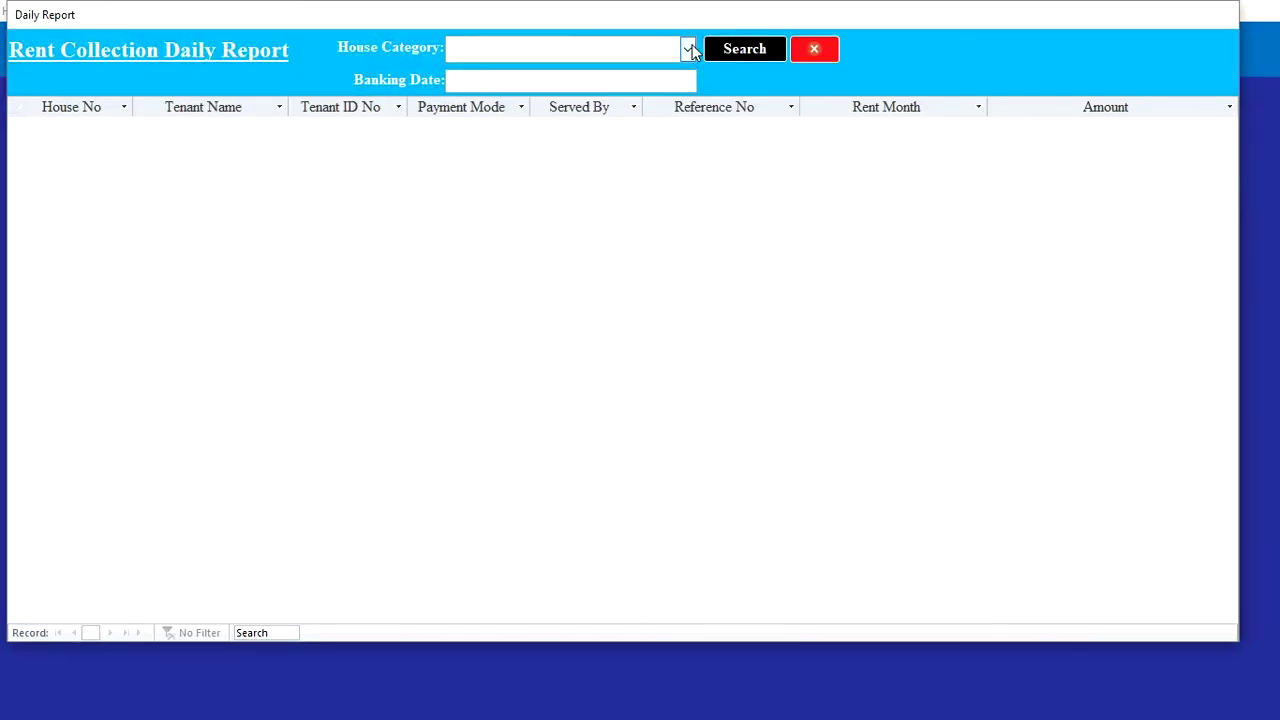
pyautogui.click(689, 50)
pyautogui.click(645, 74)
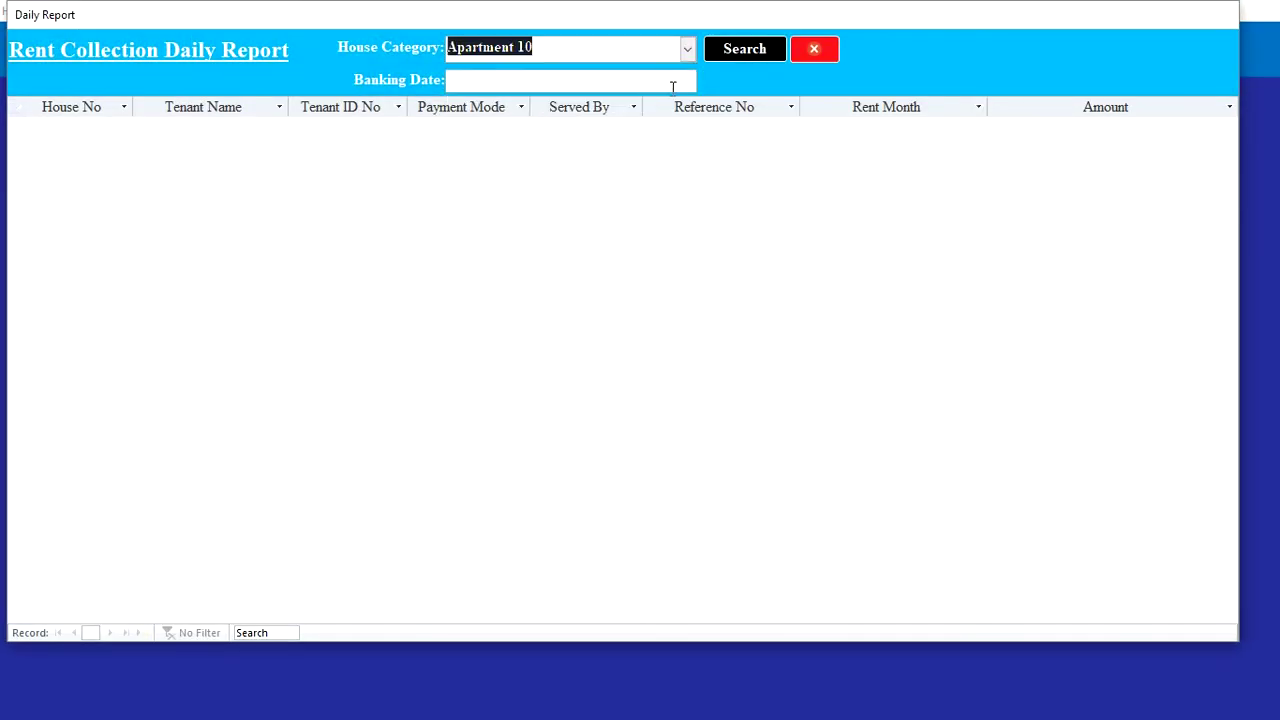
pyautogui.click(673, 87)
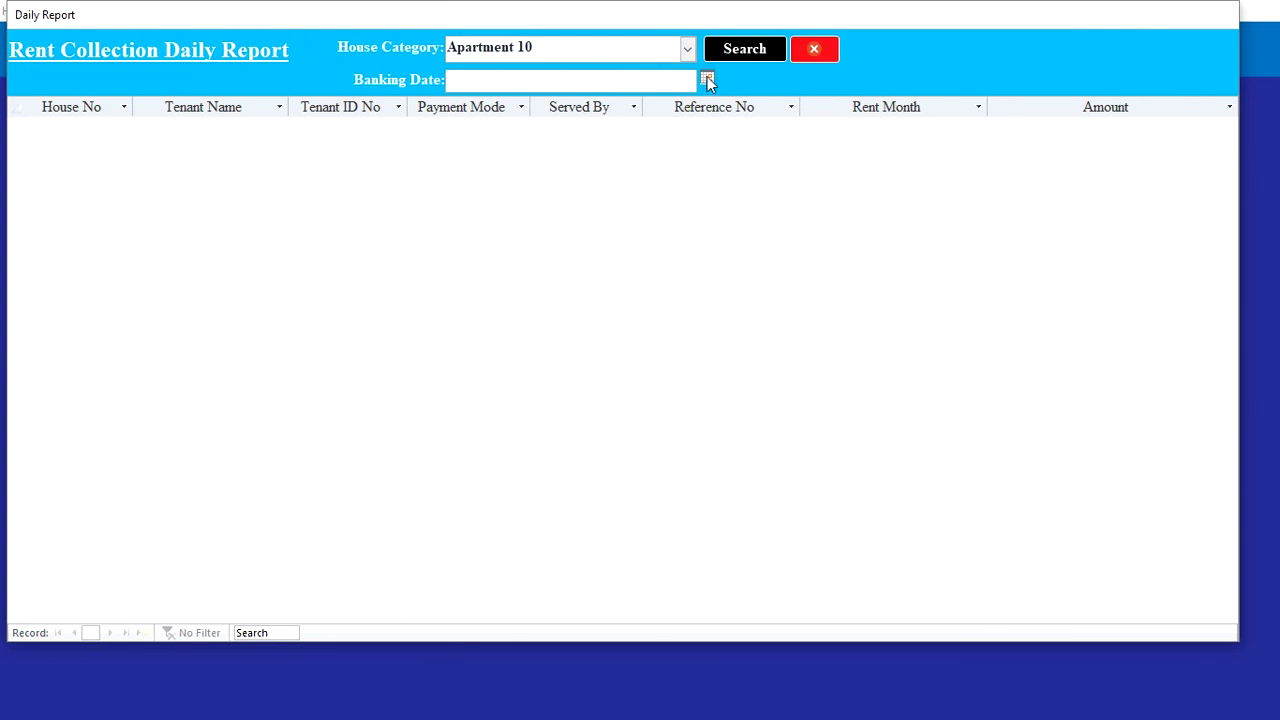
pyautogui.click(707, 80)
pyautogui.click(641, 229)
pyautogui.click(724, 51)
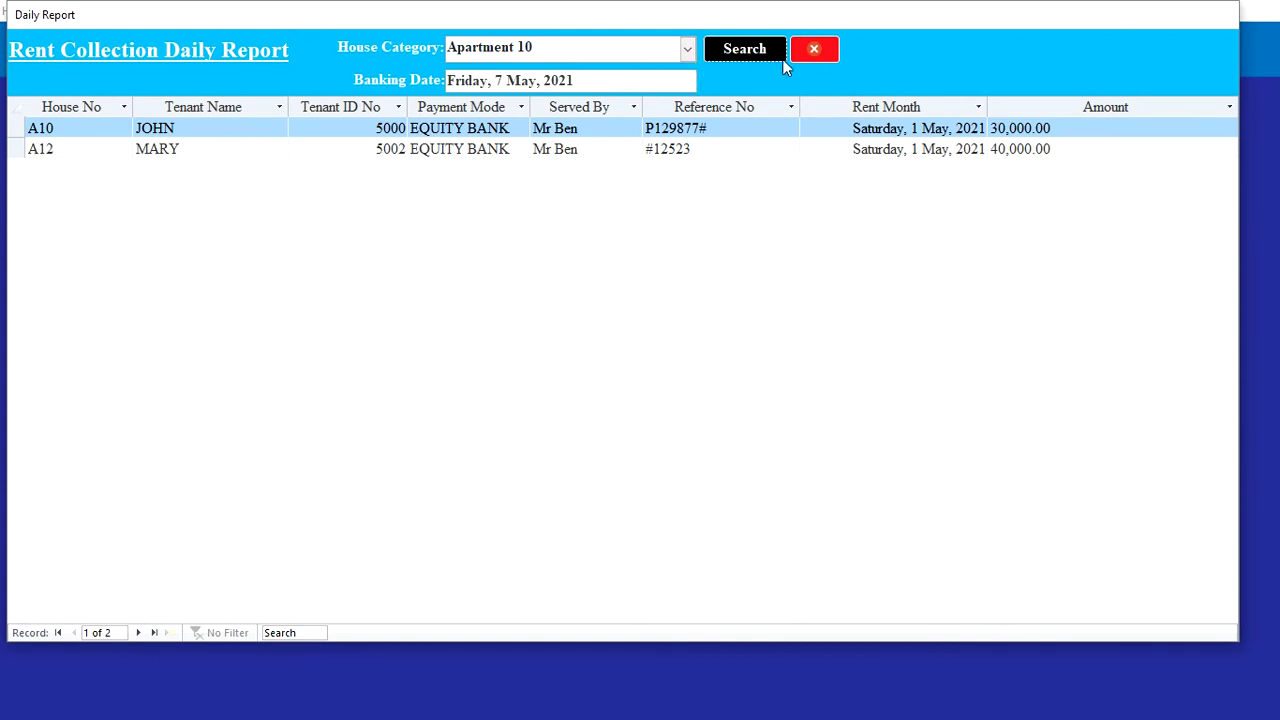
pyautogui.click(815, 49)
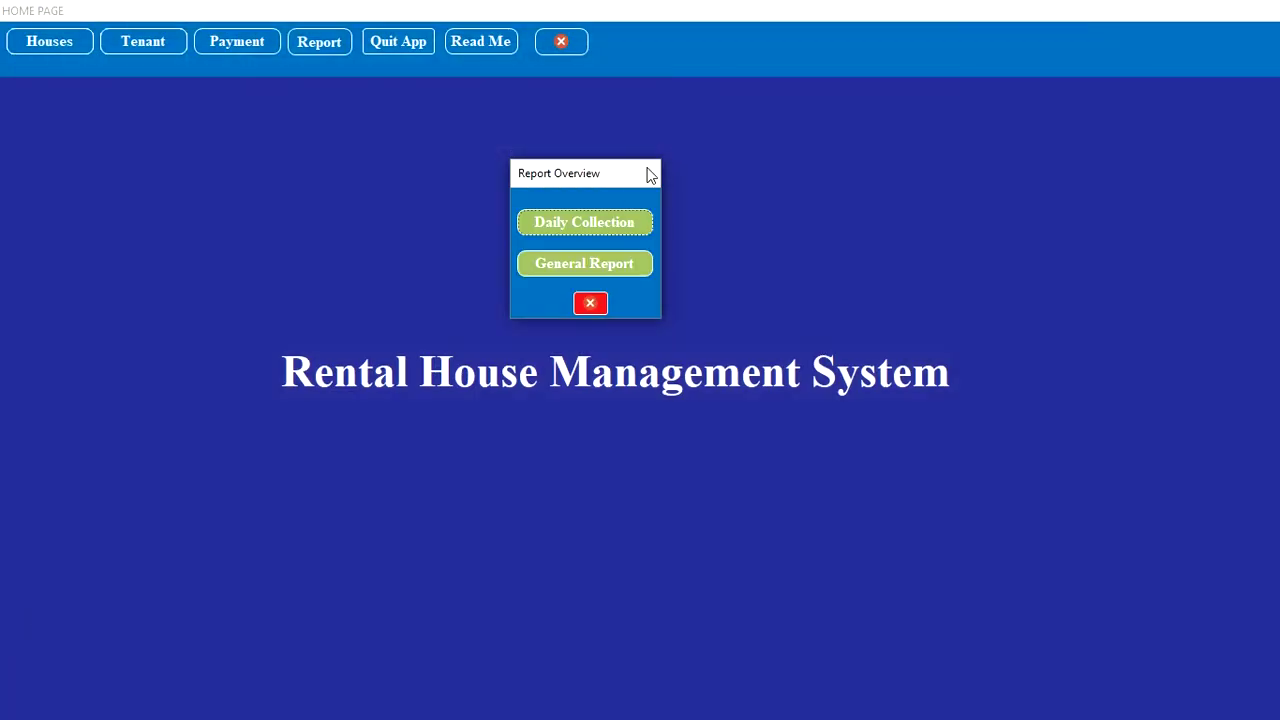
# Step: Show the general rent report for Apartment 10, month starting 1 May 2021, with outstanding balances
pyautogui.click(625, 264)
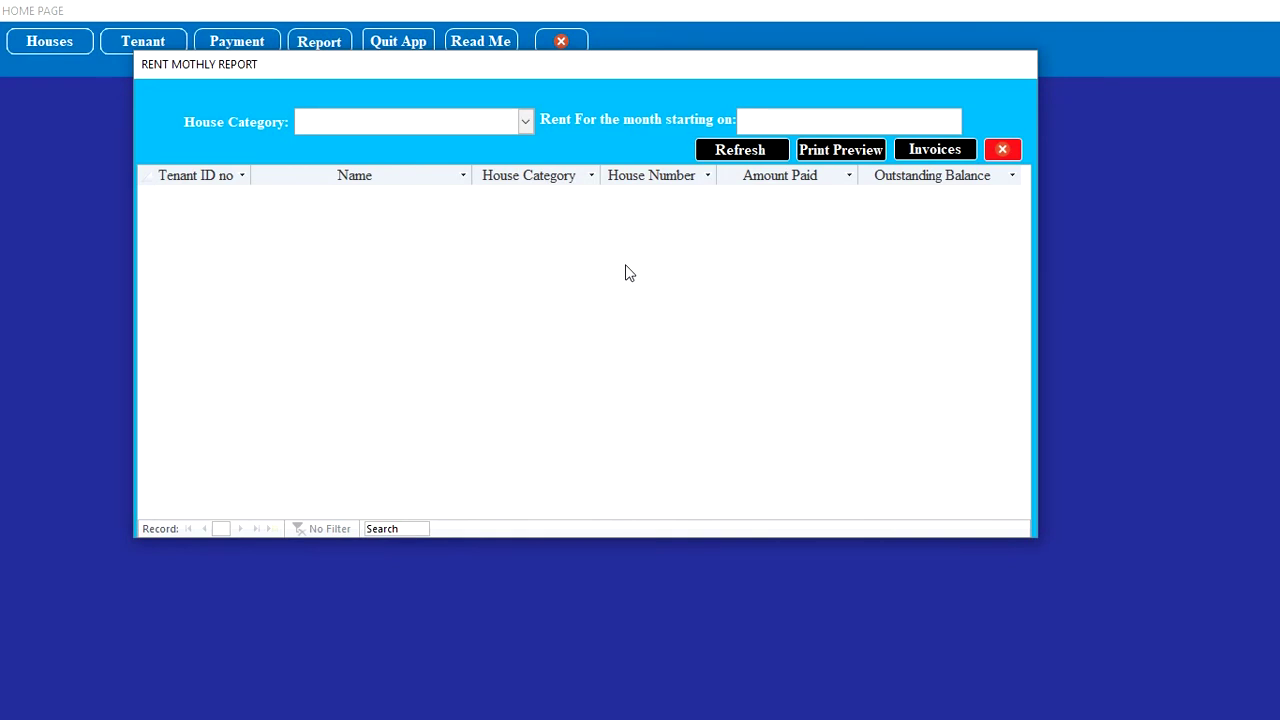
pyautogui.click(526, 123)
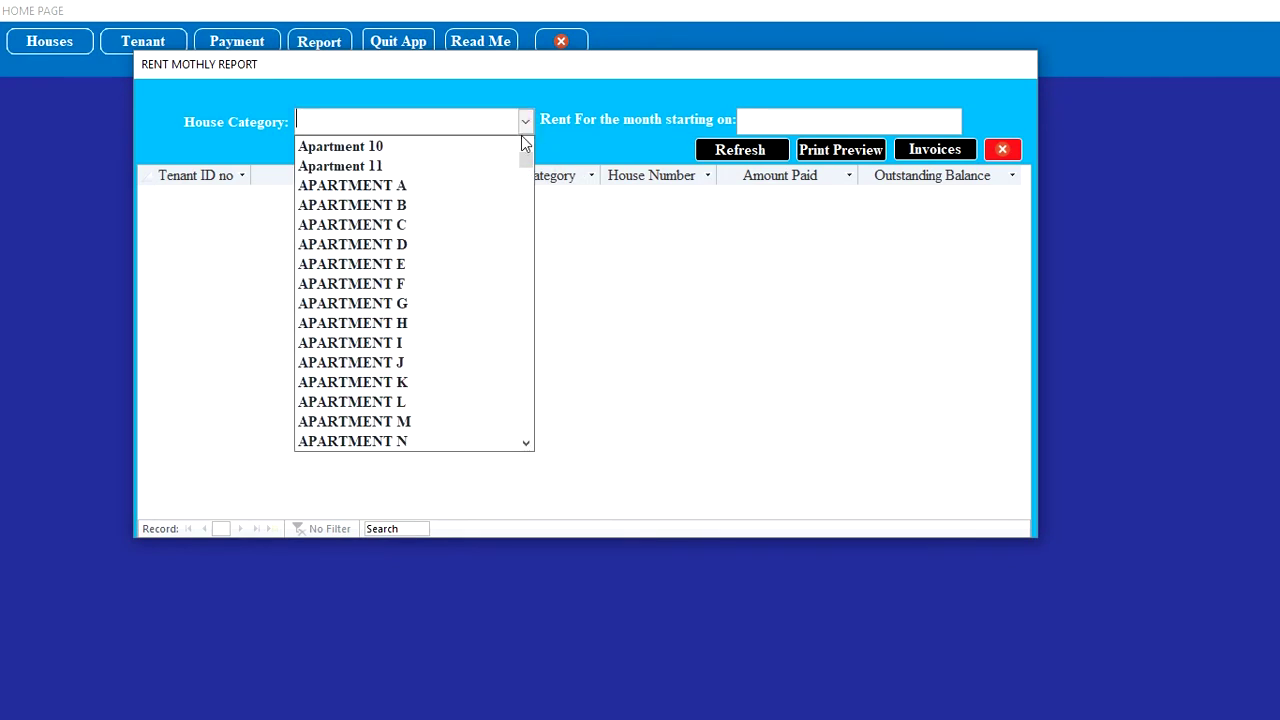
pyautogui.click(500, 148)
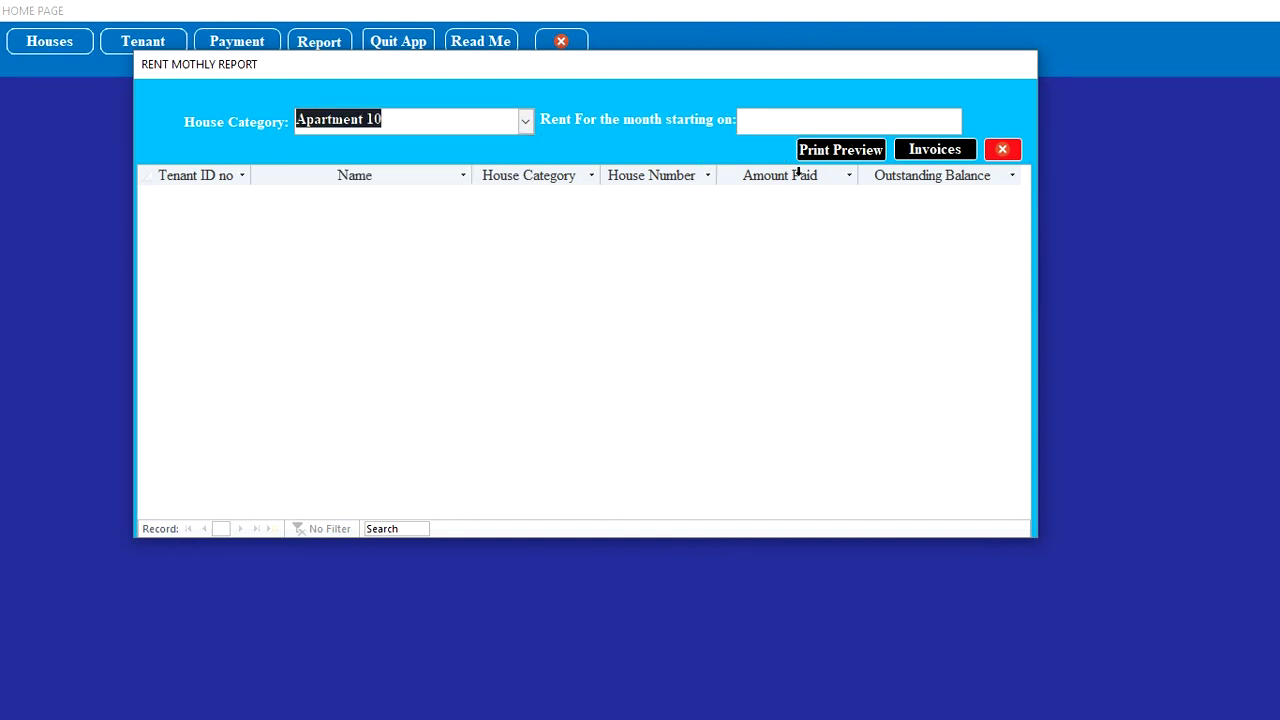
pyautogui.click(885, 124)
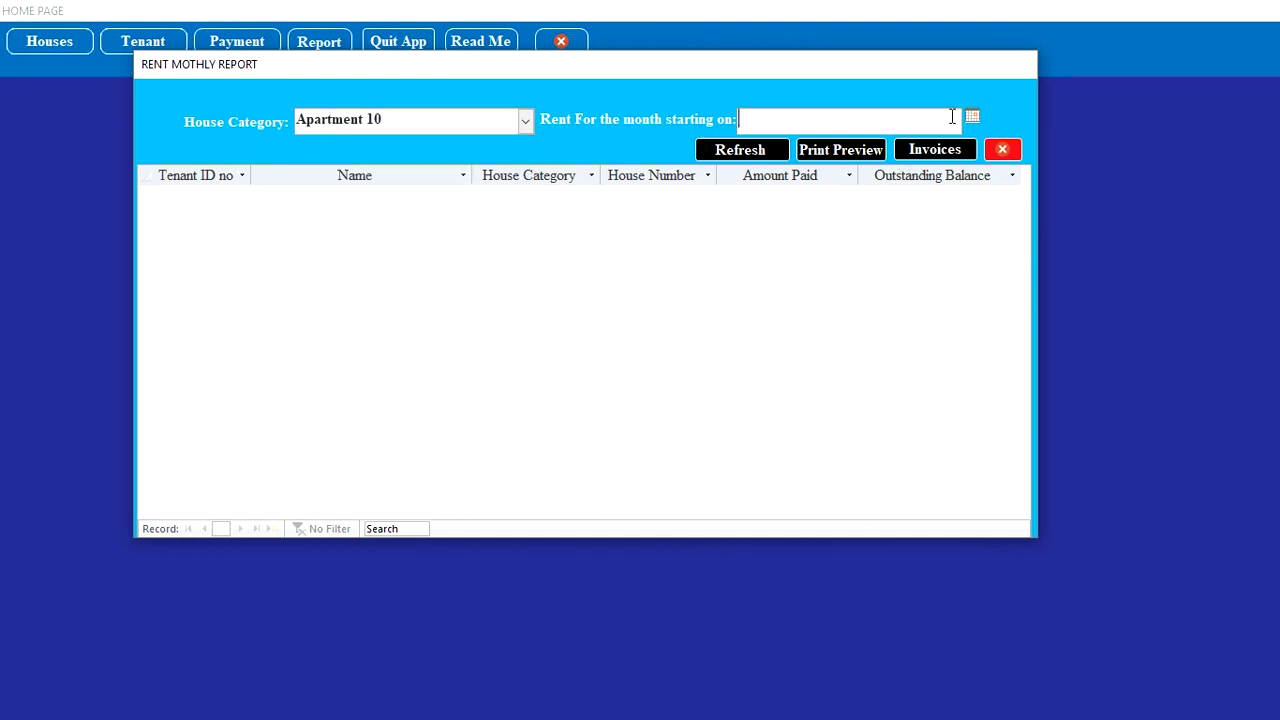
pyautogui.click(973, 117)
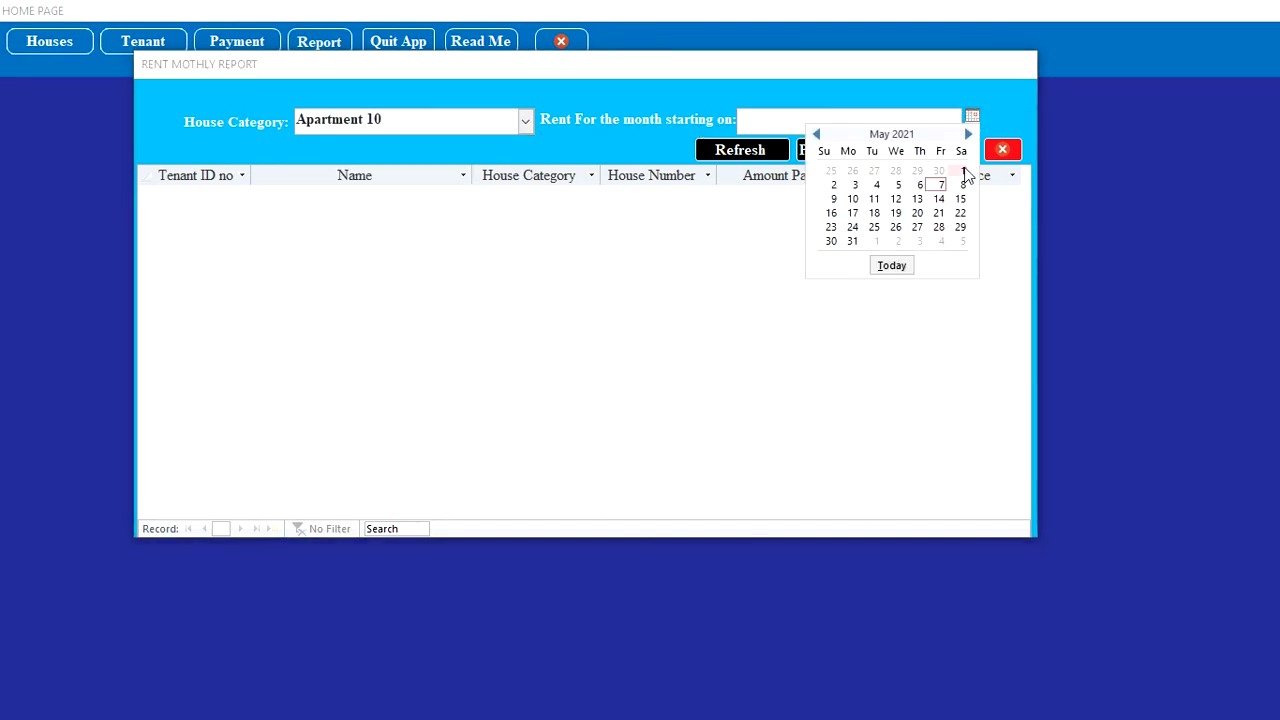
pyautogui.click(962, 170)
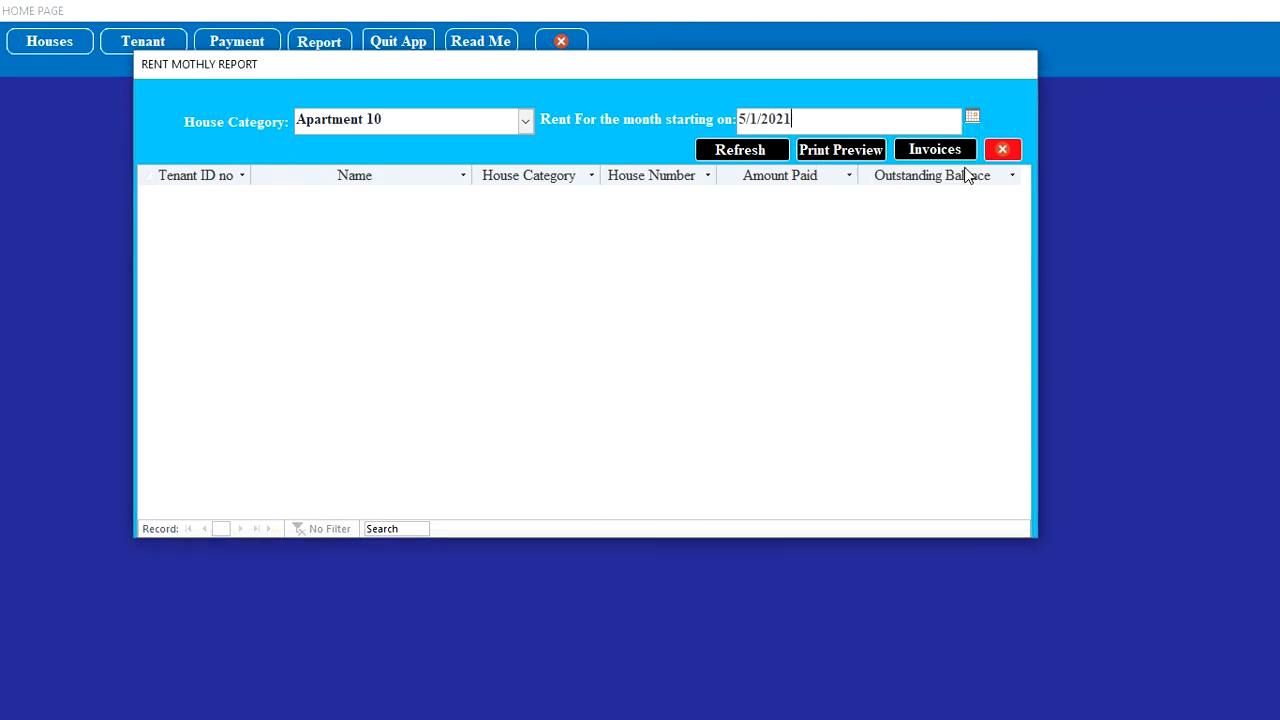
pyautogui.click(742, 152)
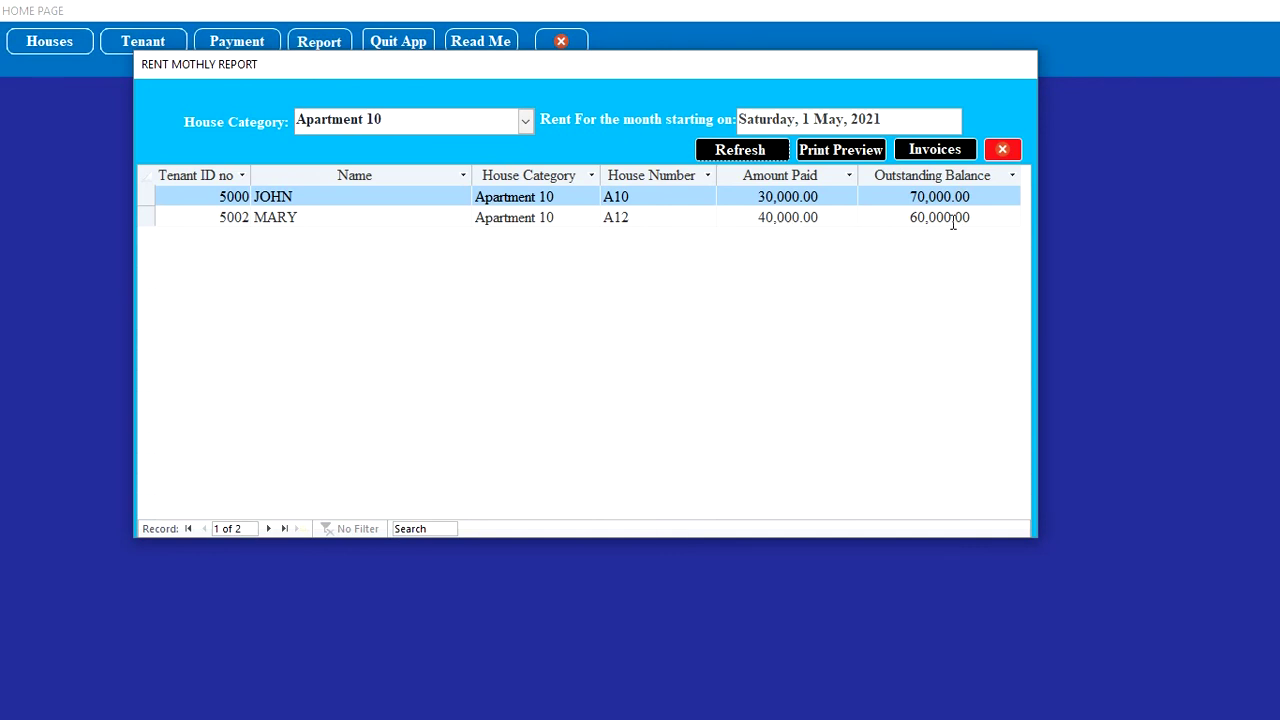
# Step: Generate Apartment 10's rent invoices and view a zoomed print preview of the monthly rent report
pyautogui.click(937, 153)
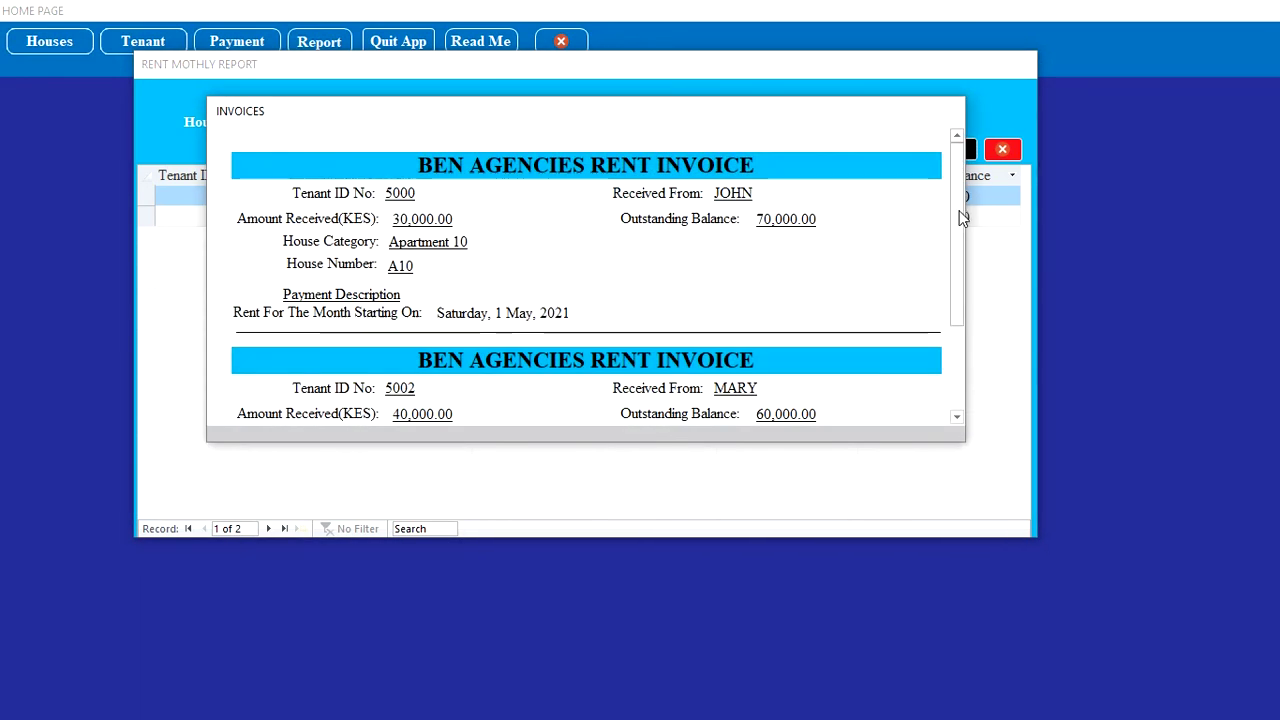
pyautogui.moveTo(959, 210)
pyautogui.mouseDown()
pyautogui.moveTo(940, 277)
pyautogui.moveTo(945, 352)
pyautogui.moveTo(954, 200)
pyautogui.mouseUp()
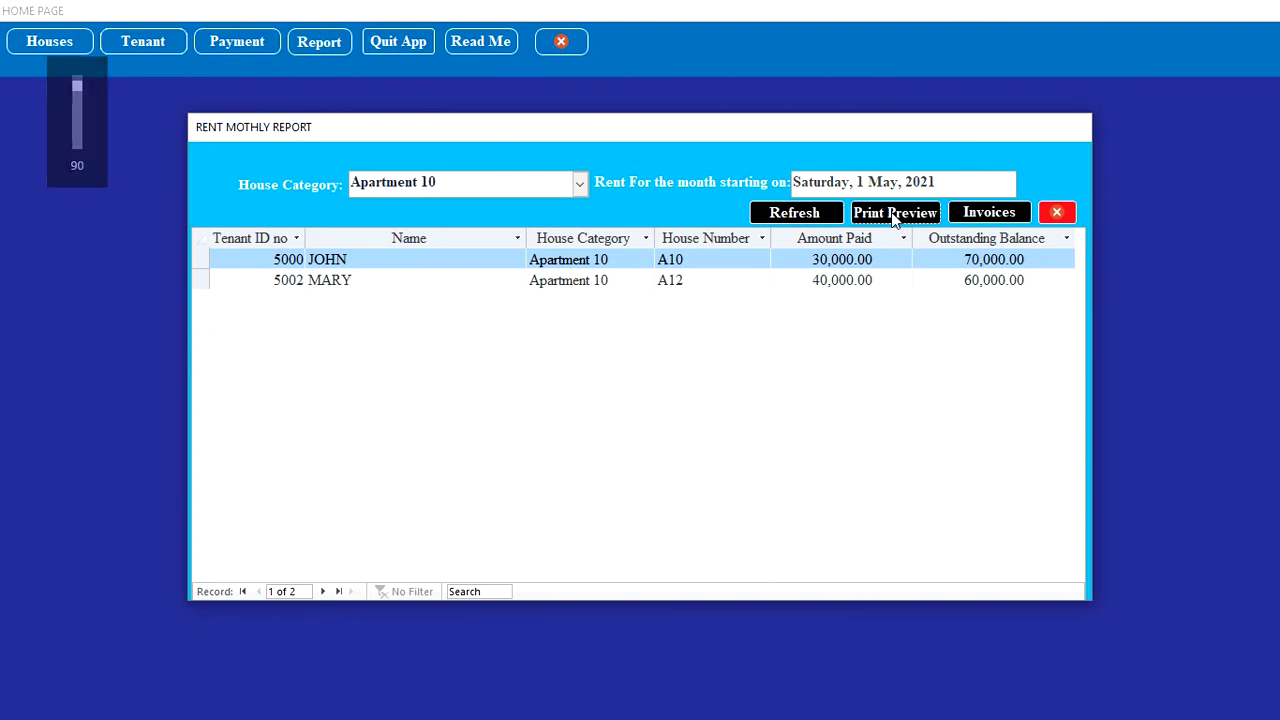
pyautogui.click(895, 220)
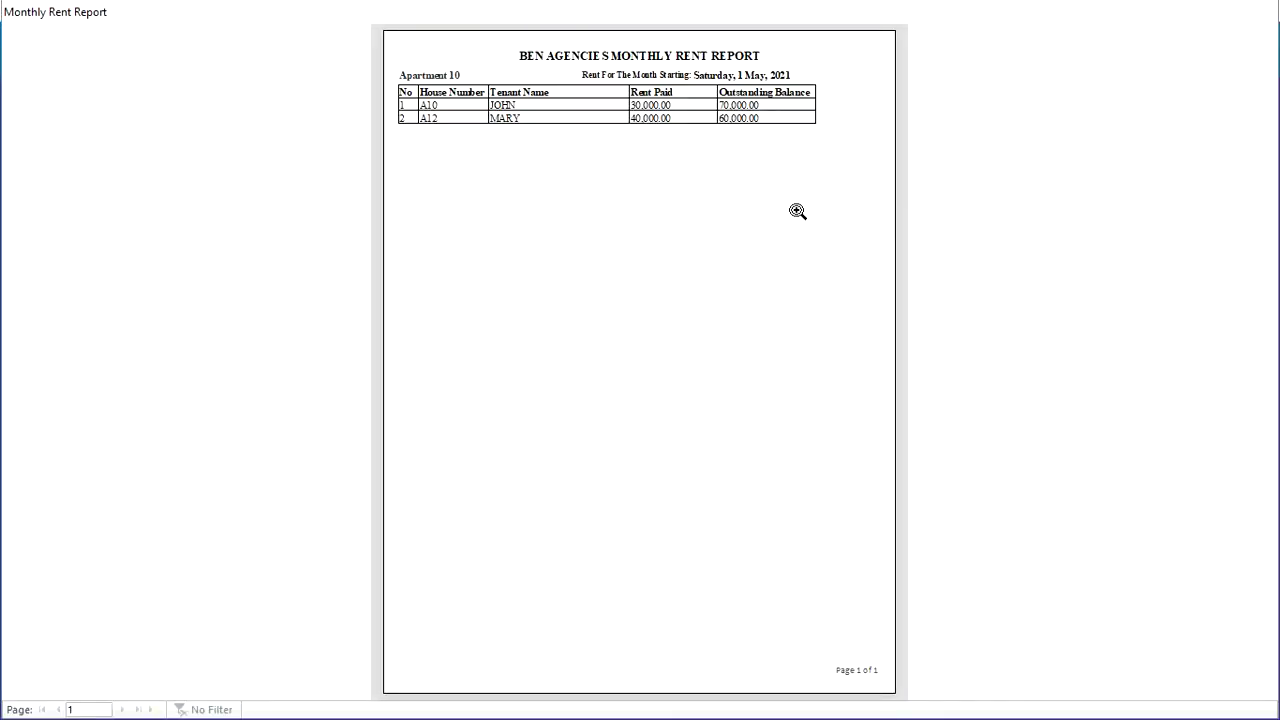
pyautogui.click(711, 195)
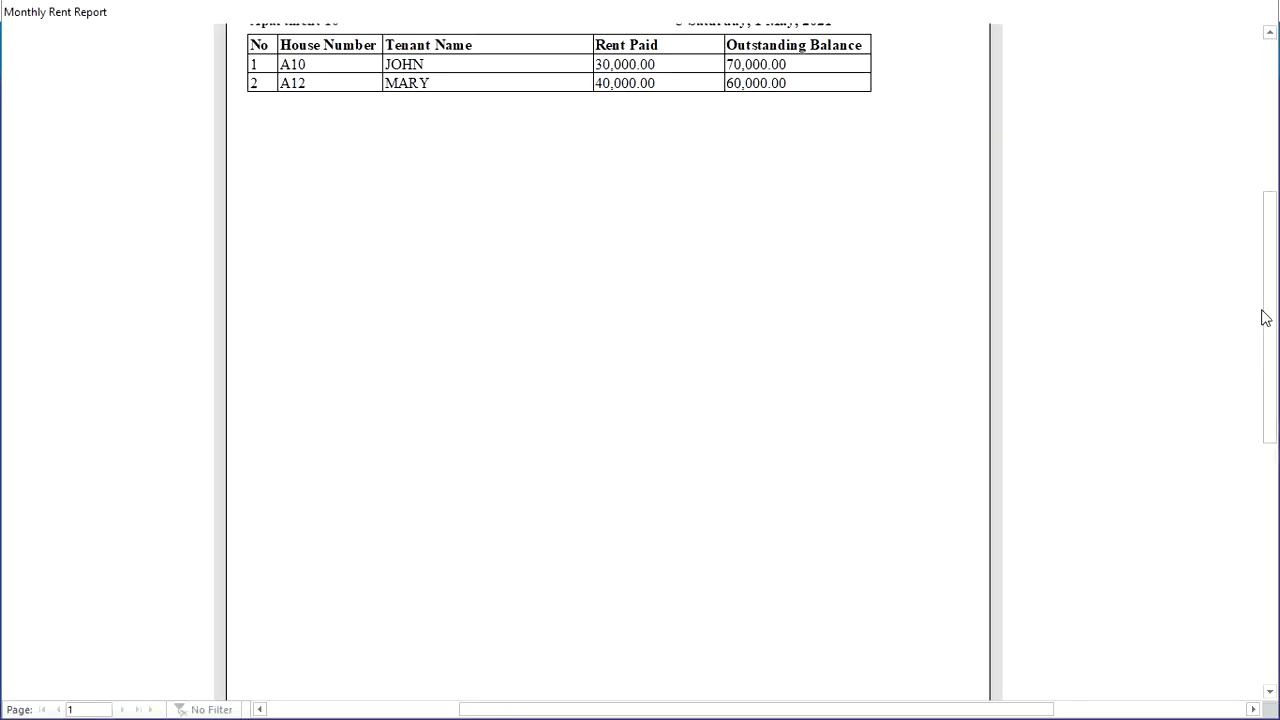
pyautogui.moveTo(1276, 312); pyautogui.dragTo(1272, 217)
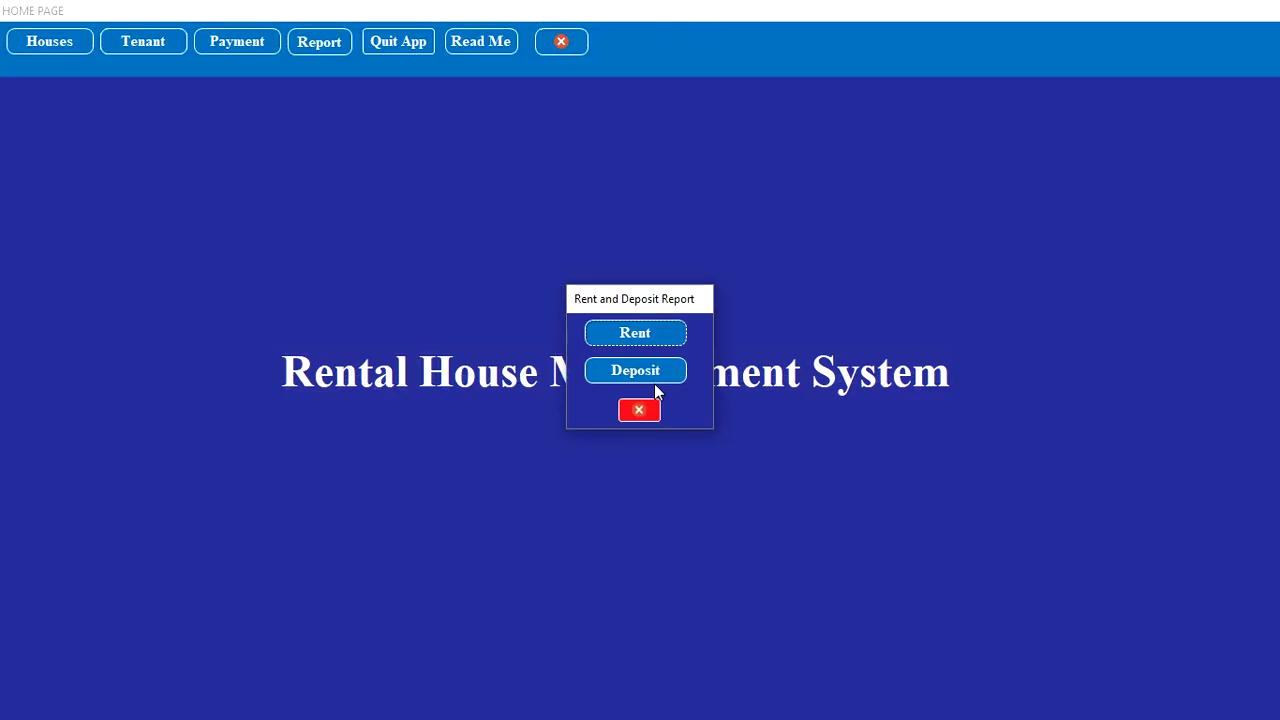
# Step: Load the Daily Collection deposit report for Apartment 10 with banking date 1 May 2021
pyautogui.click(660, 378)
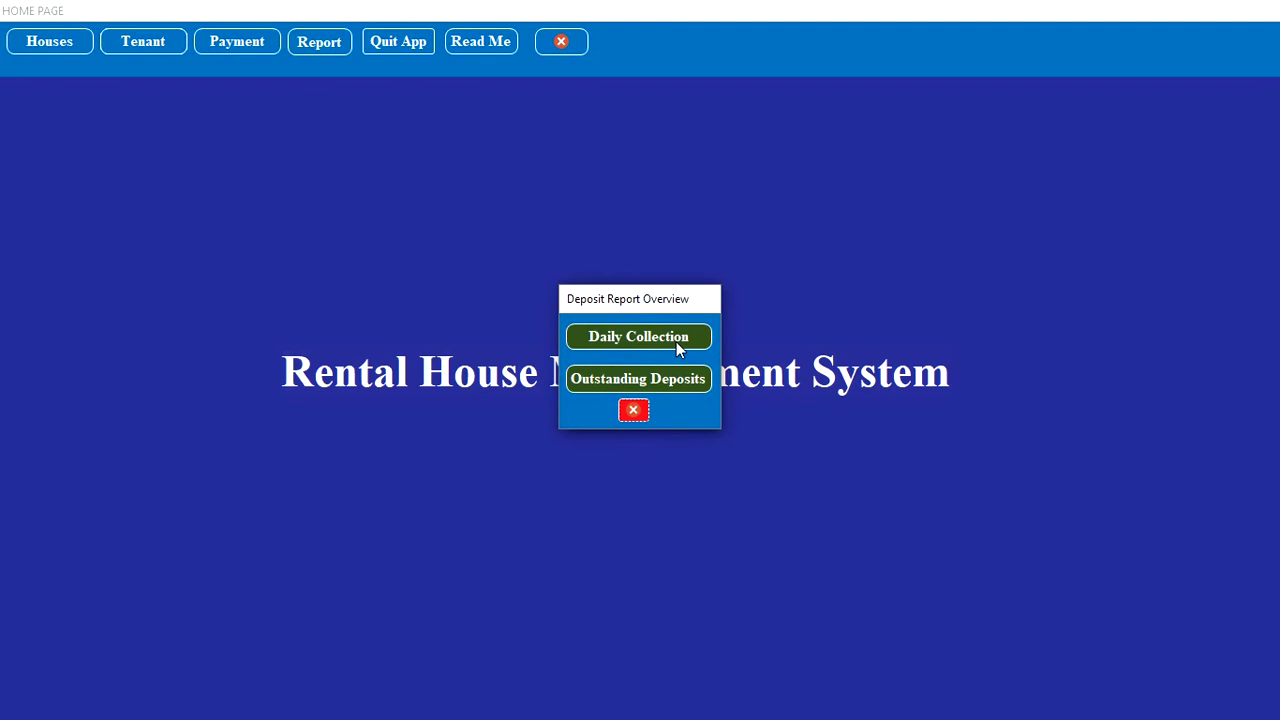
pyautogui.click(676, 341)
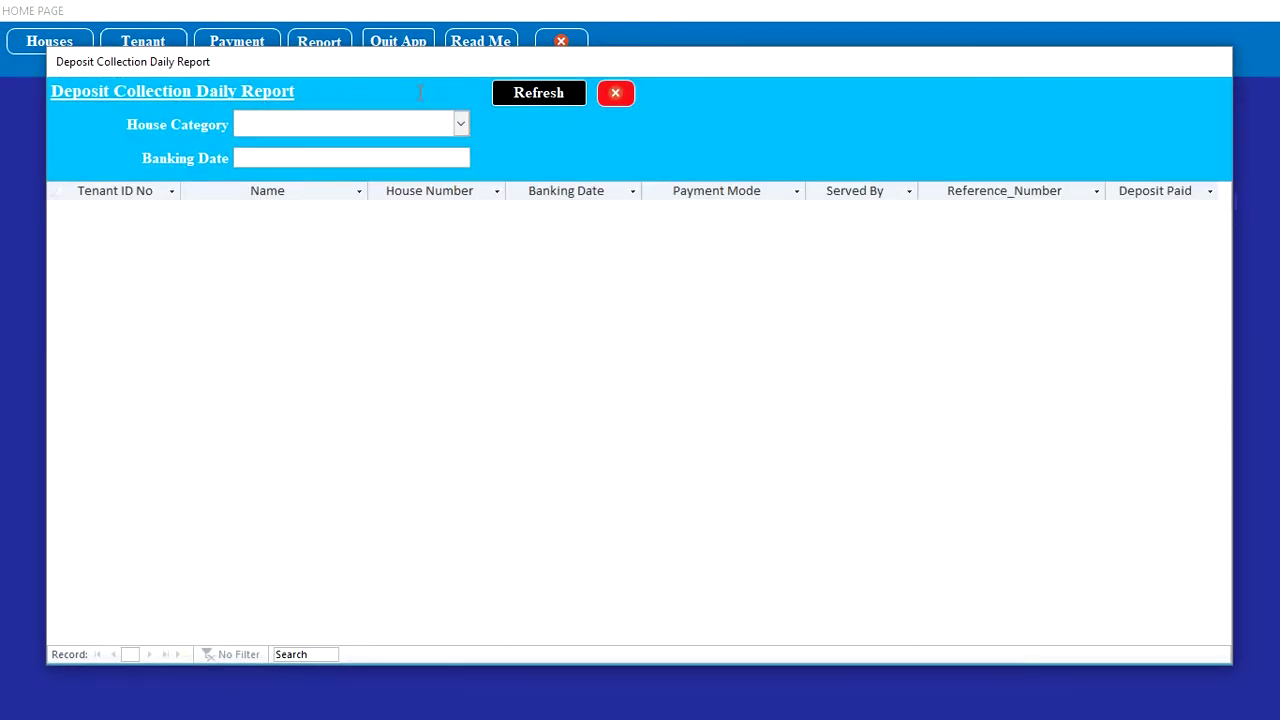
pyautogui.click(460, 123)
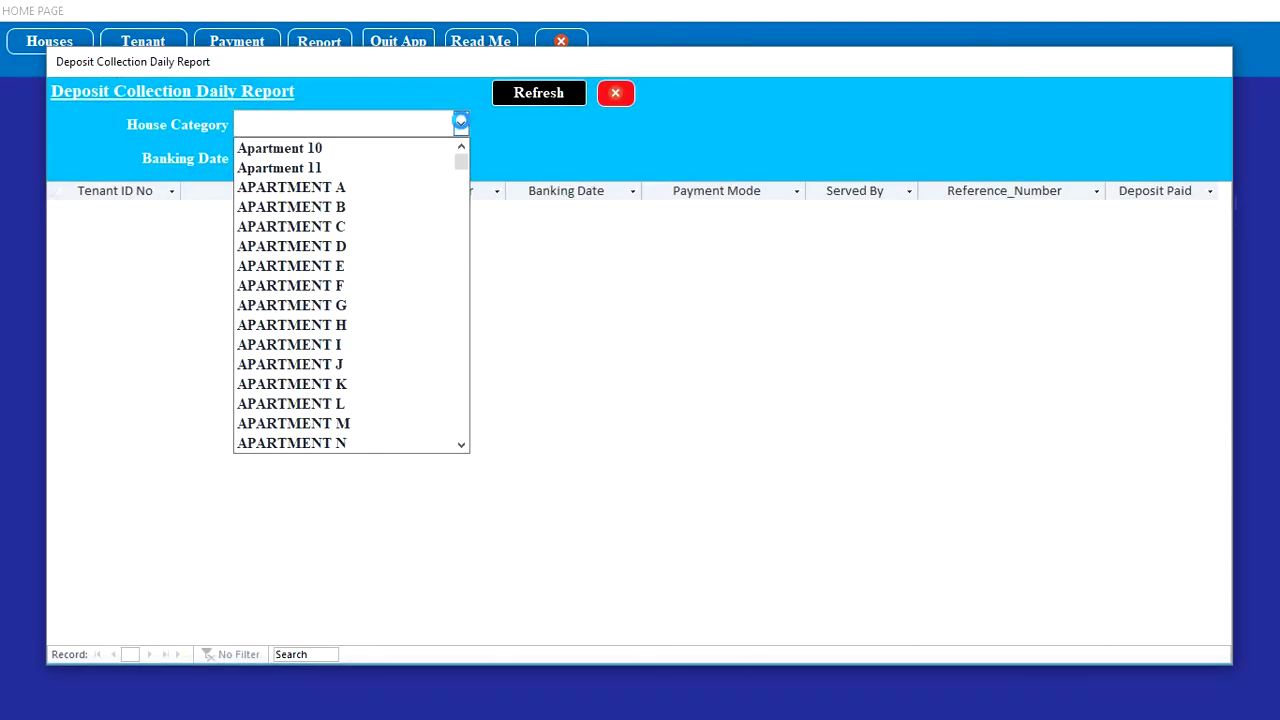
pyautogui.click(430, 150)
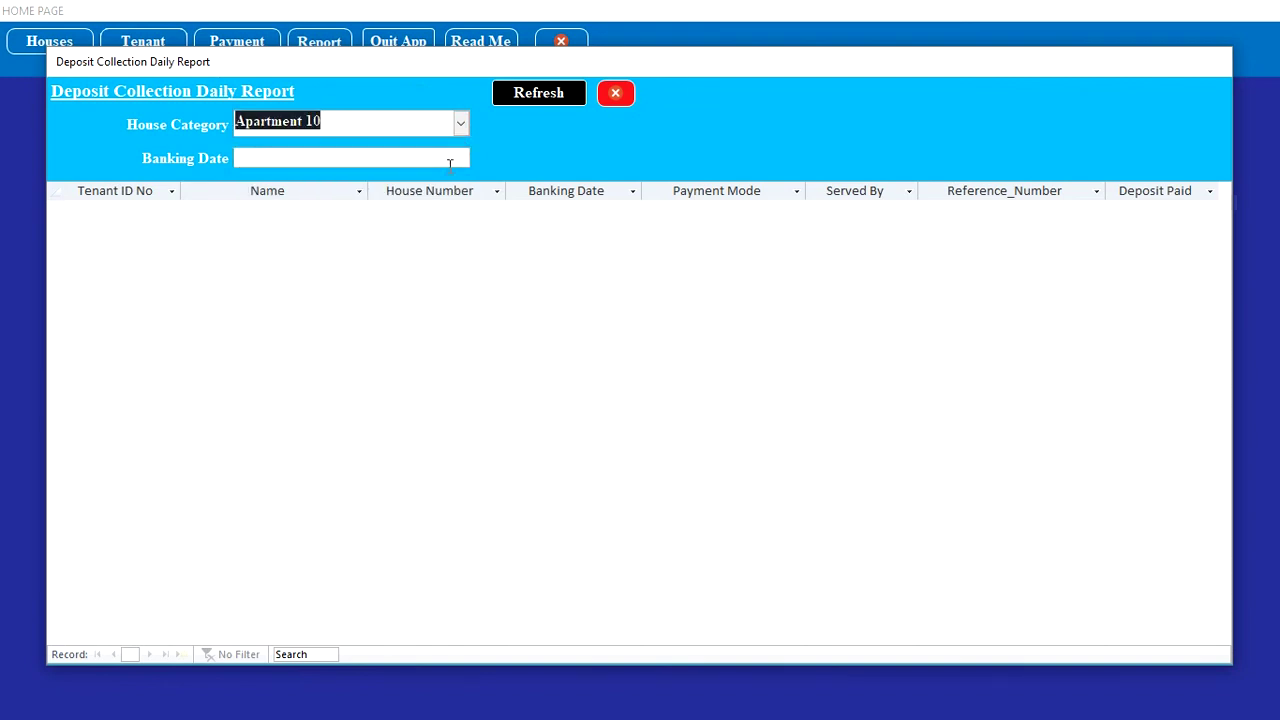
pyautogui.click(450, 160)
pyautogui.click(479, 157)
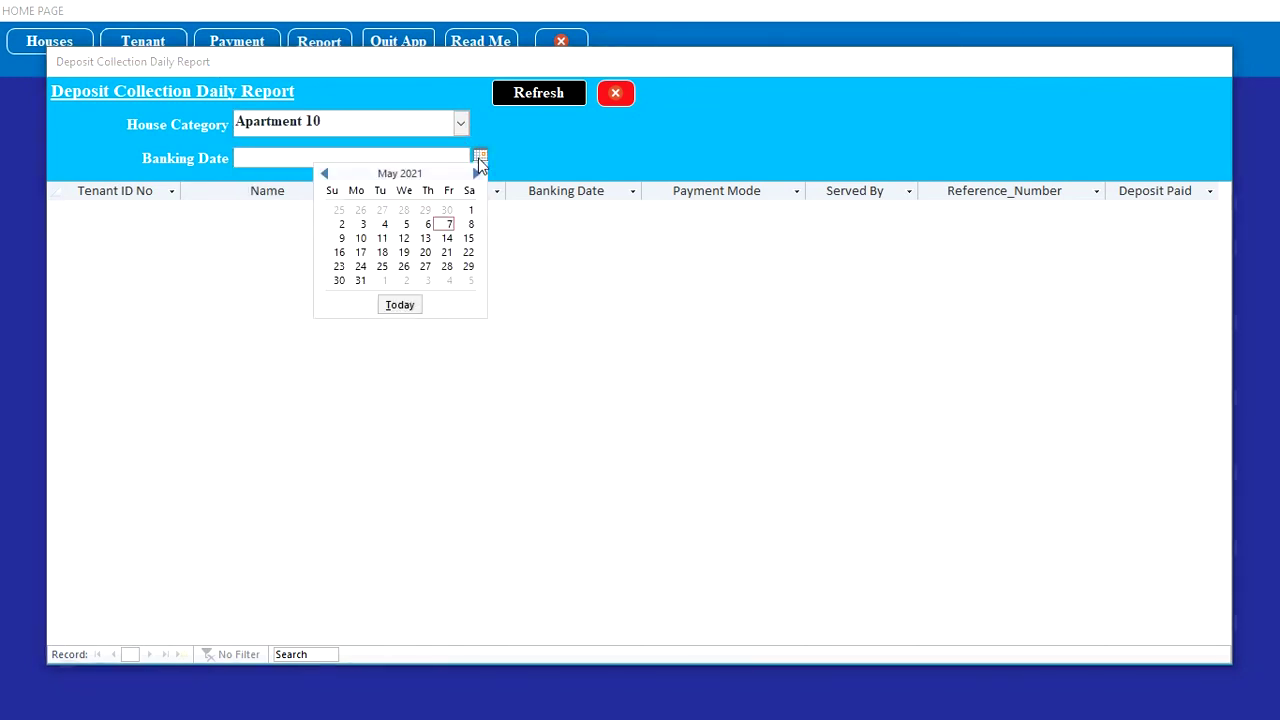
pyautogui.click(471, 210)
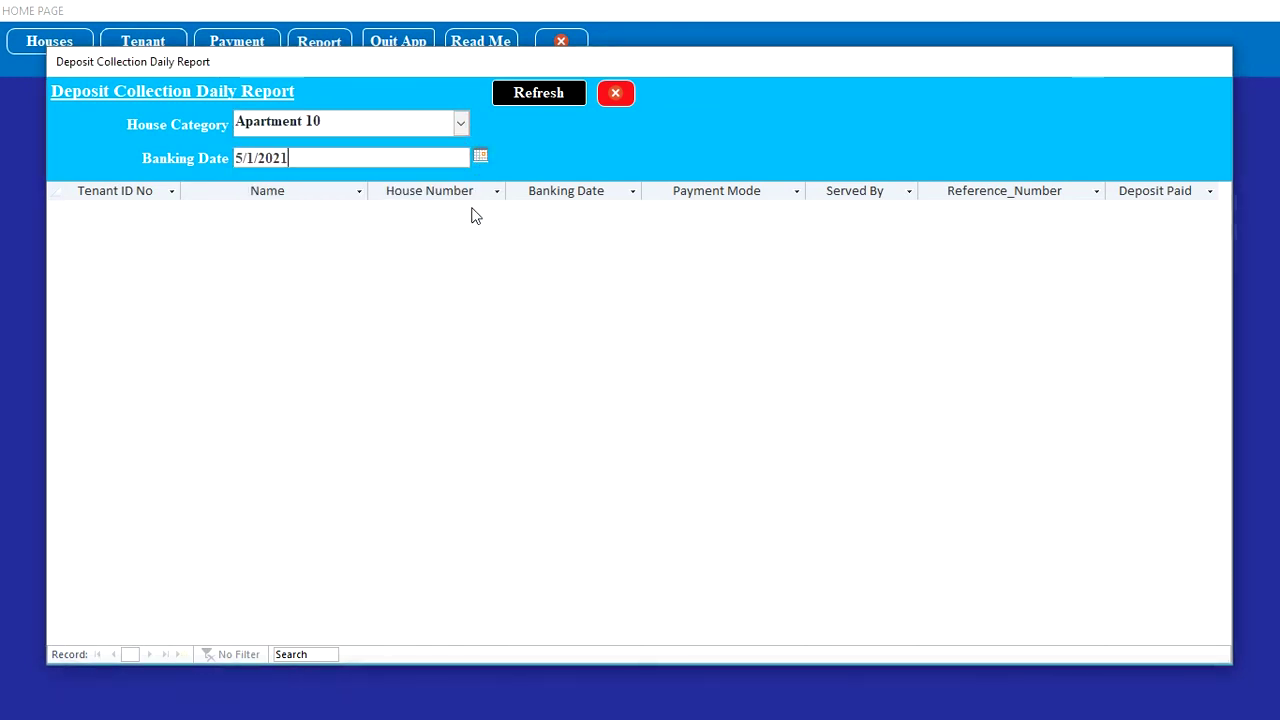
pyautogui.click(530, 92)
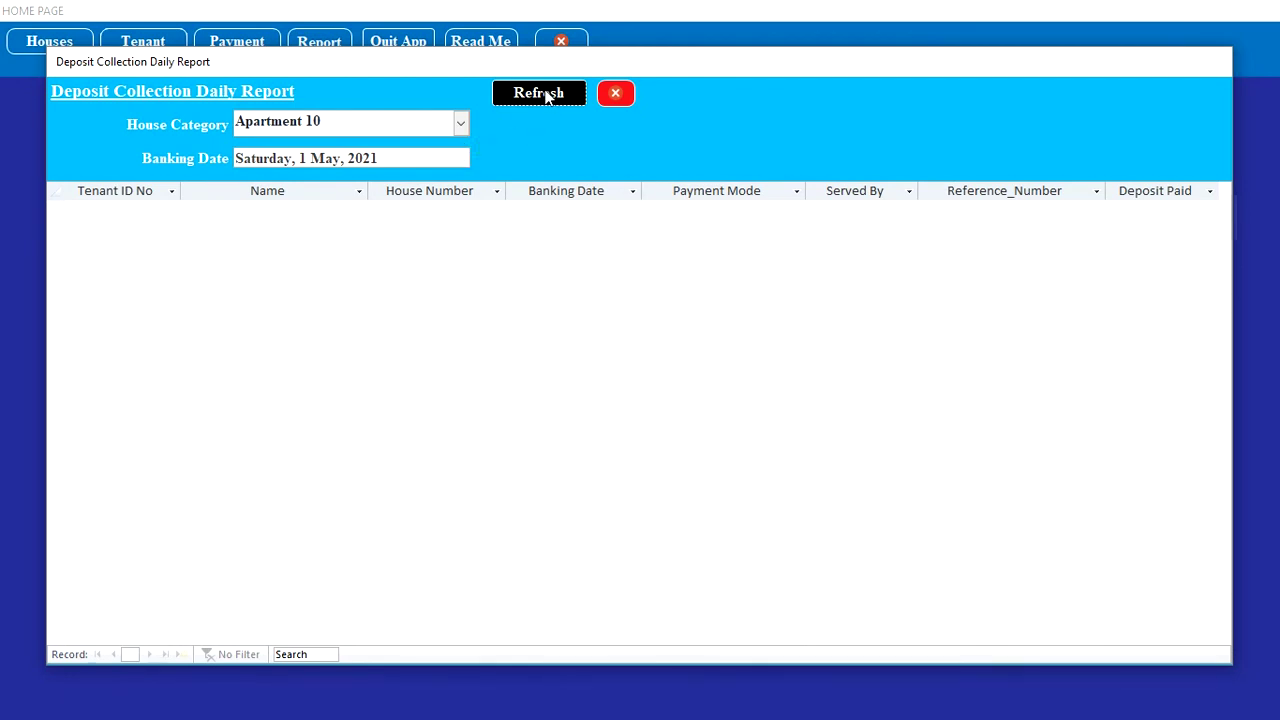
# Step: Switch the banking date to today, 7 May 2021, listing A11 and A12 deposits, then close the report
pyautogui.click(481, 155)
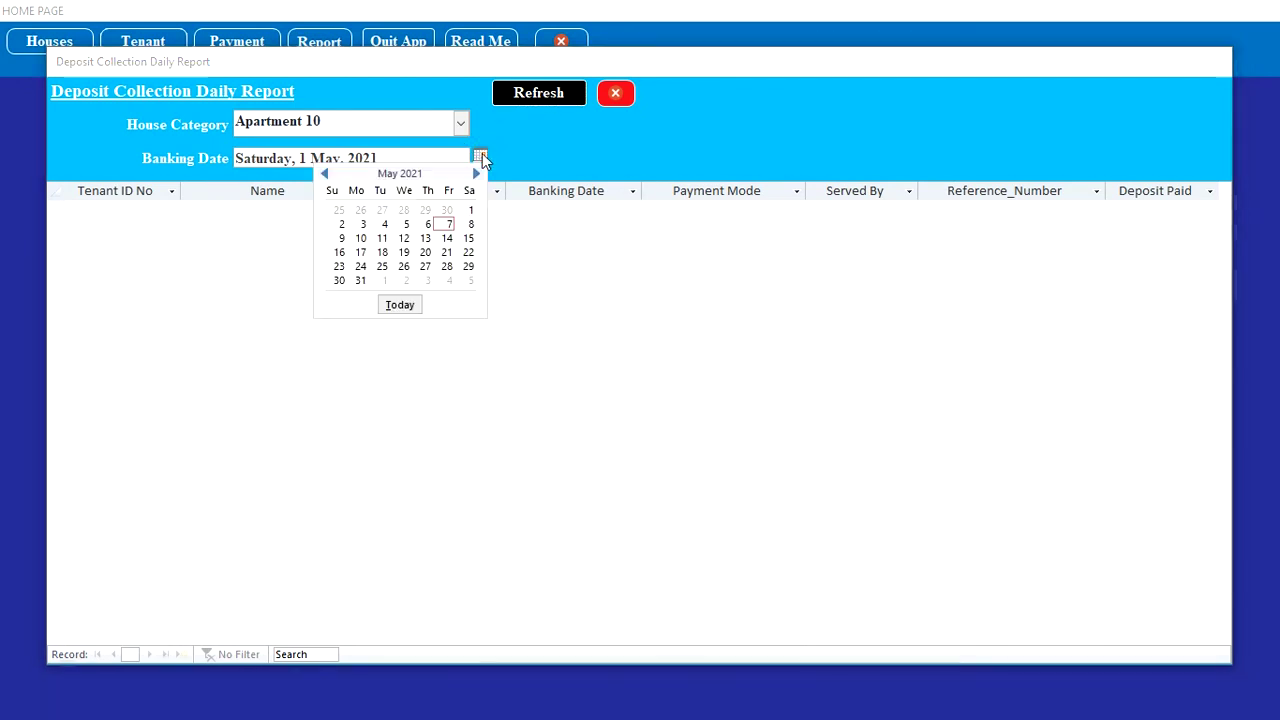
pyautogui.click(470, 211)
pyautogui.click(536, 93)
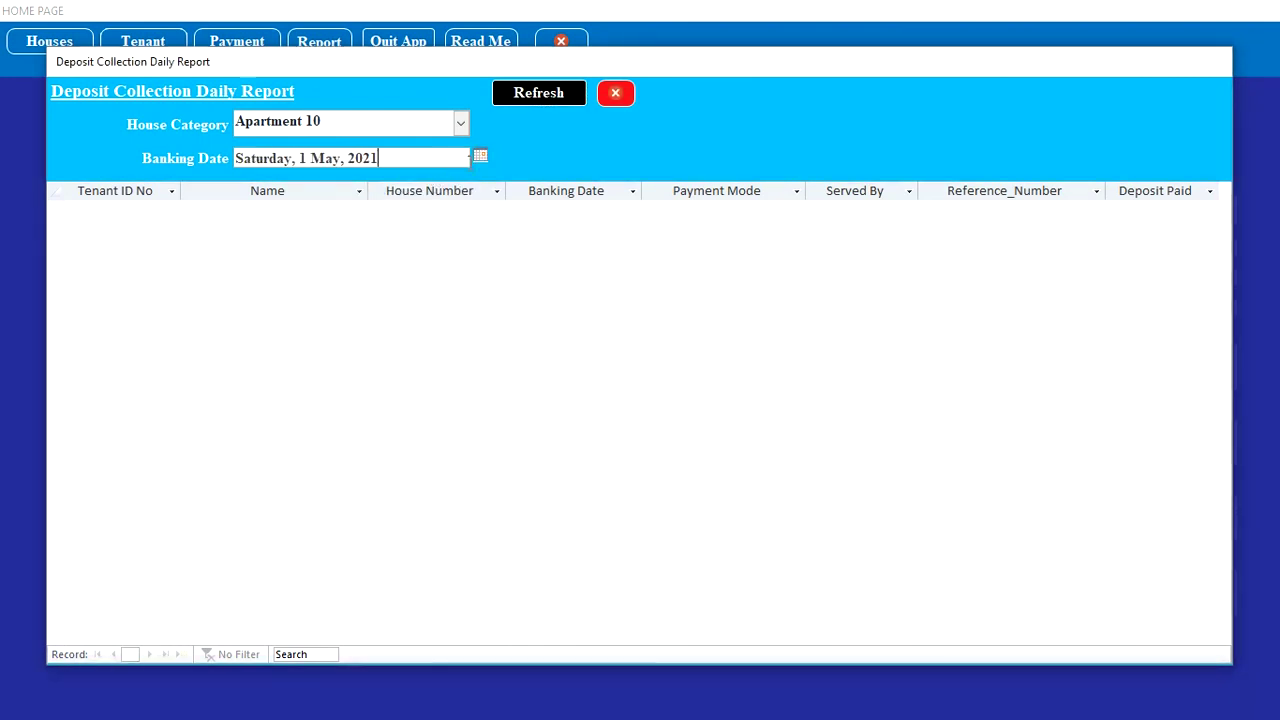
pyautogui.click(481, 155)
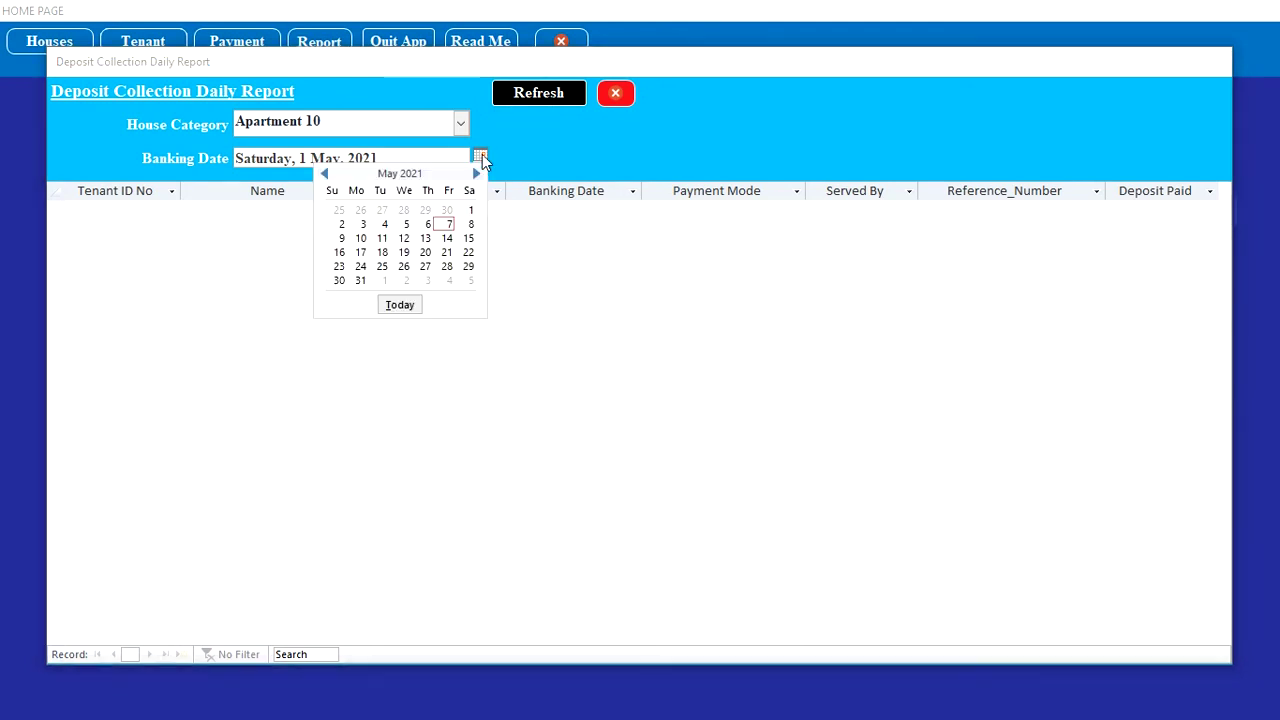
pyautogui.click(400, 305)
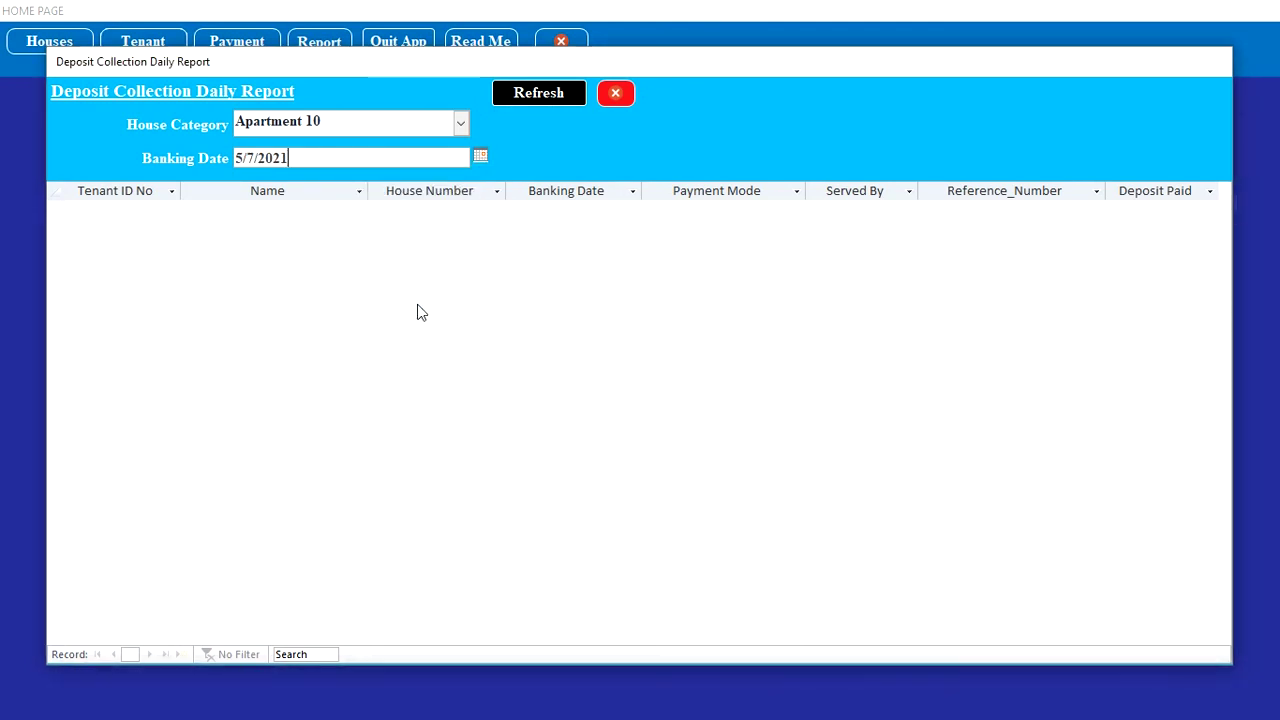
pyautogui.click(545, 92)
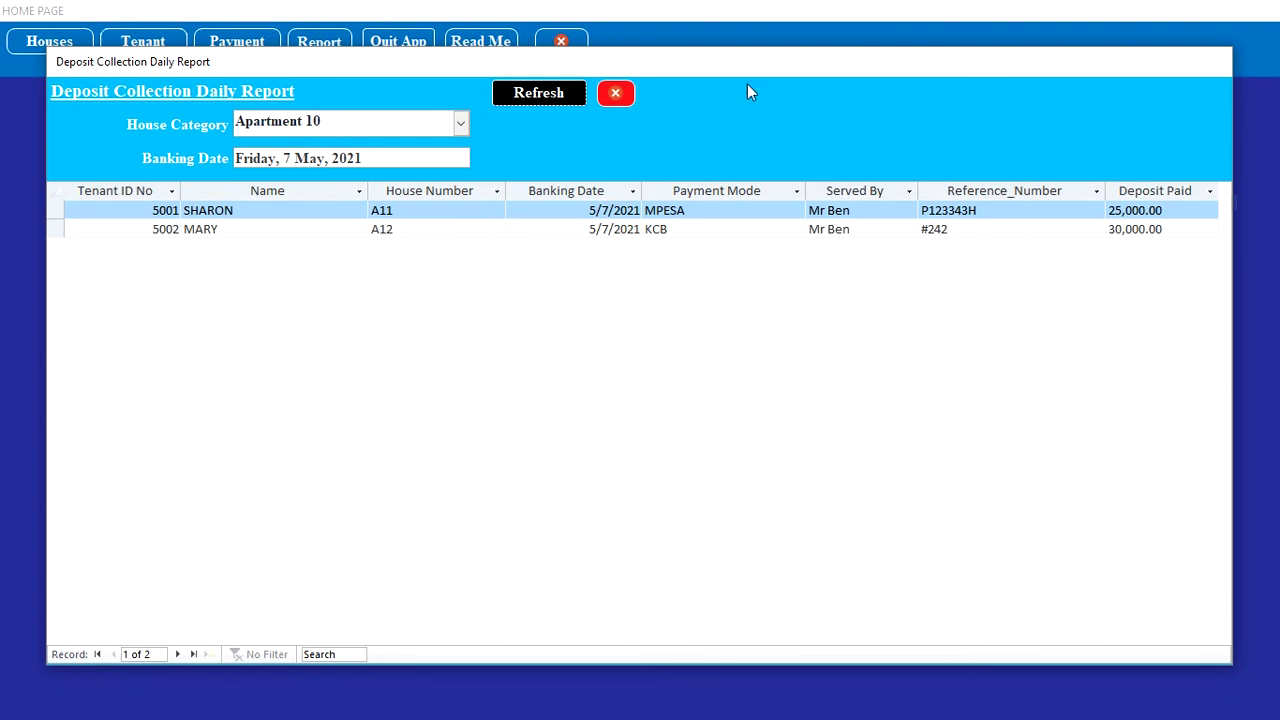
pyautogui.click(615, 95)
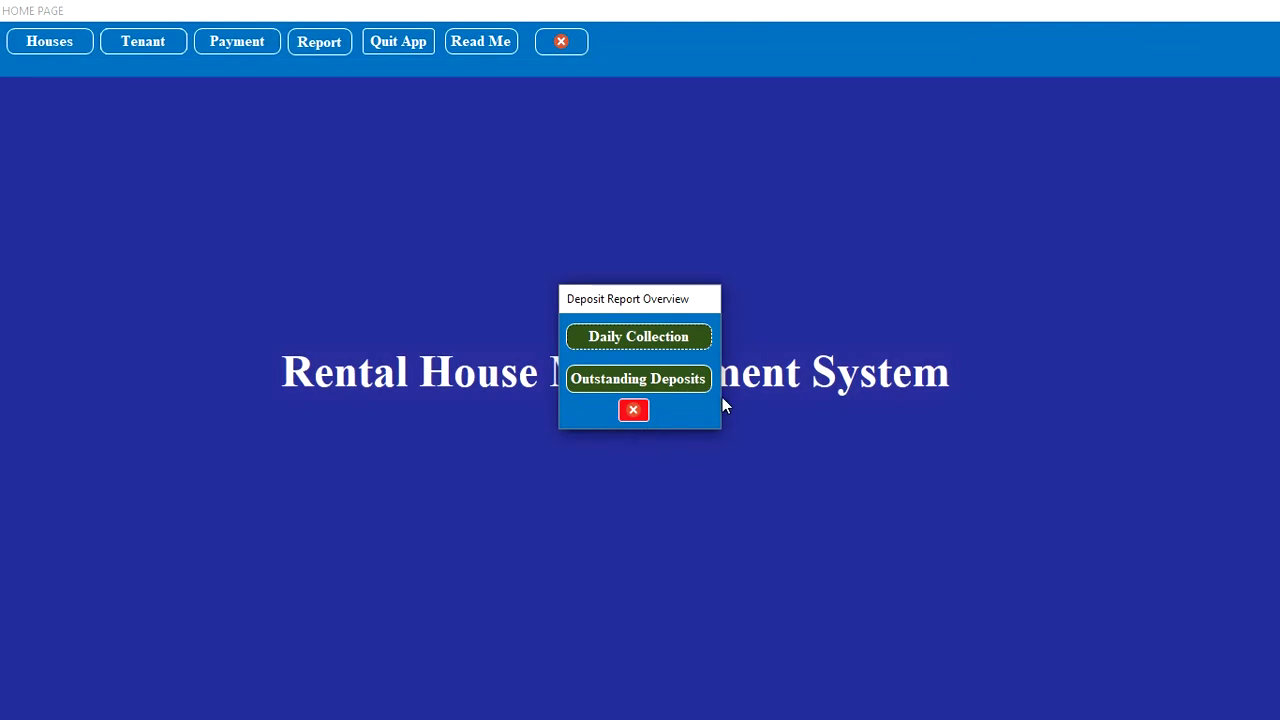
# Step: Show Apartment 10's outstanding deposits (A11 75,000.00, A12 70,000.00), then close the Tenant Deposit Report
pyautogui.click(687, 378)
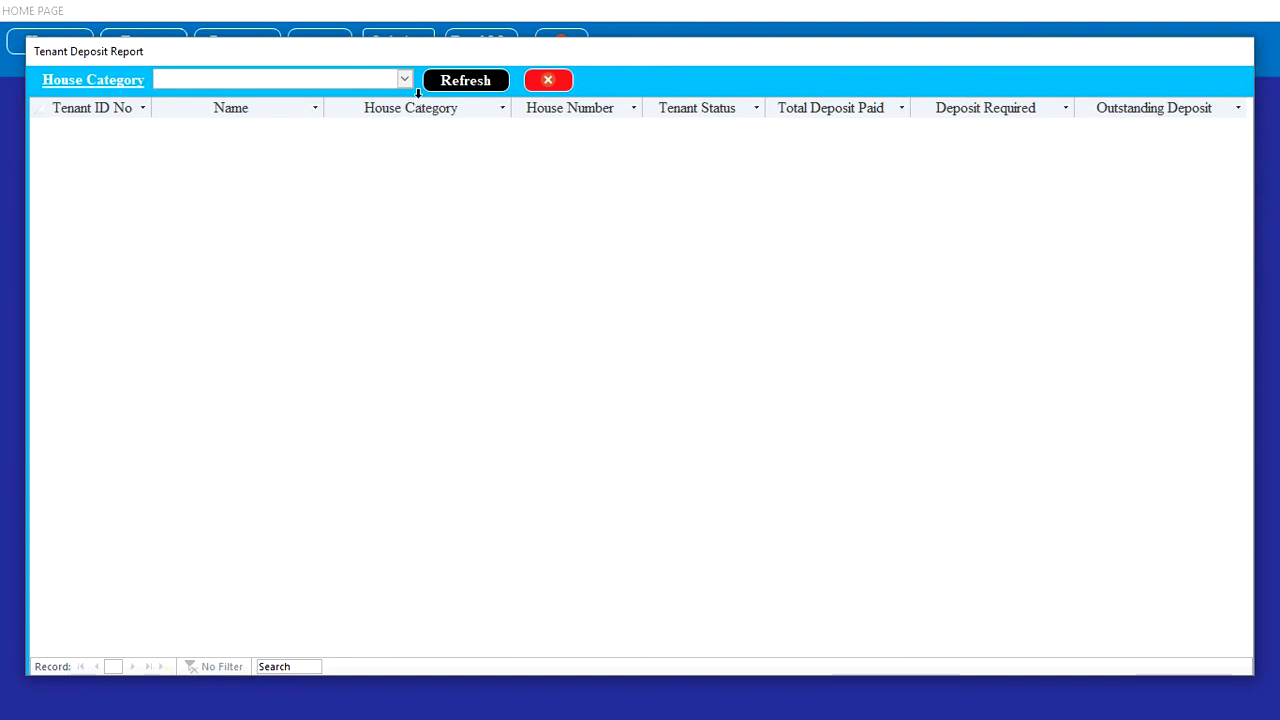
pyautogui.click(405, 84)
pyautogui.click(389, 93)
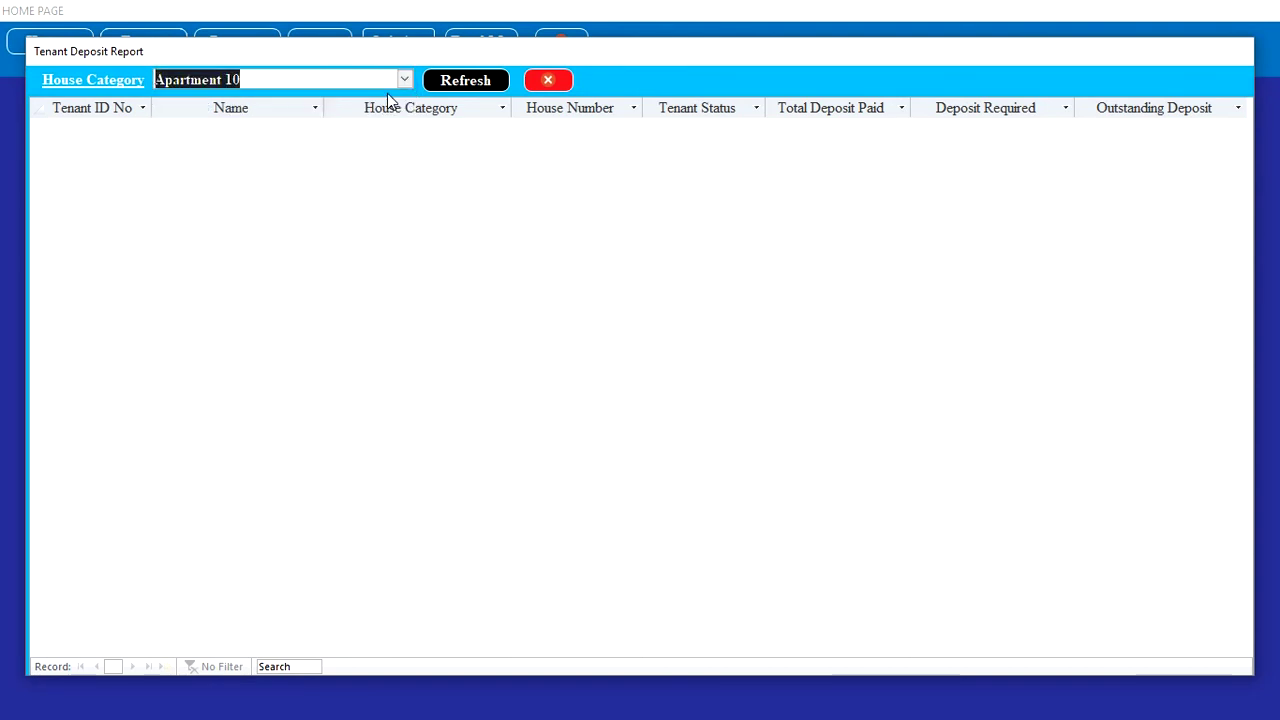
pyautogui.click(471, 79)
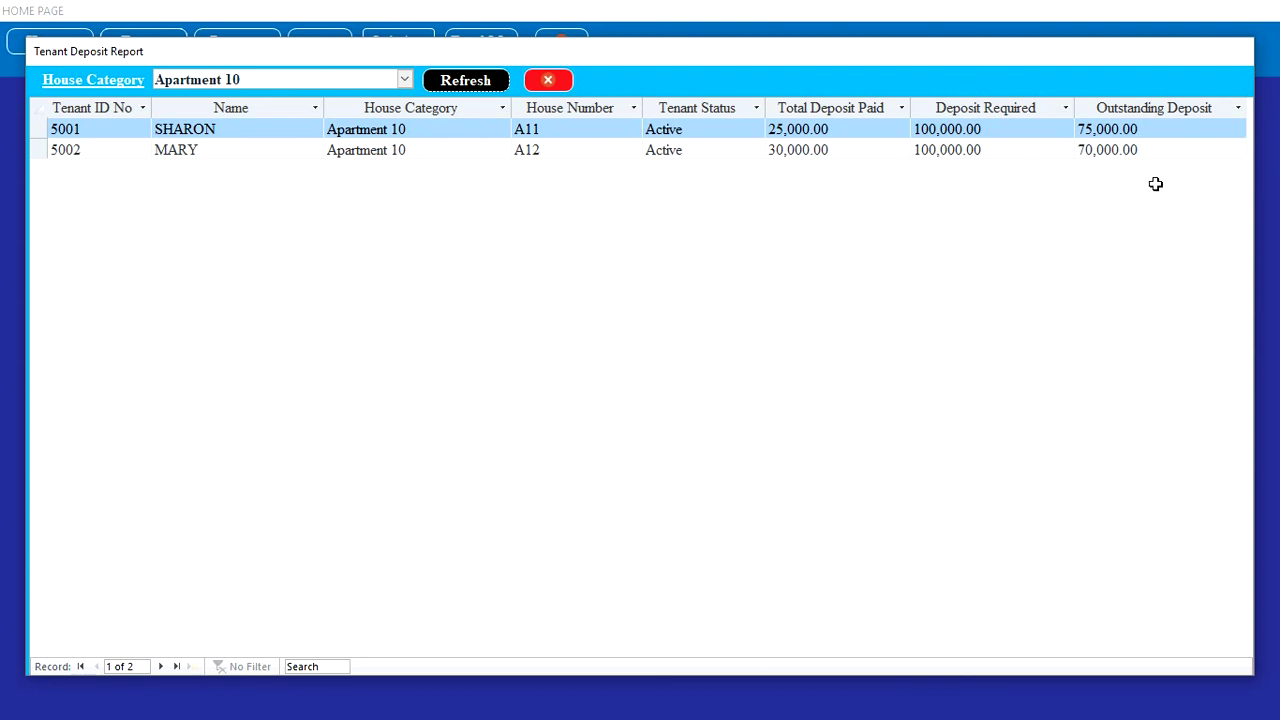
pyautogui.click(546, 80)
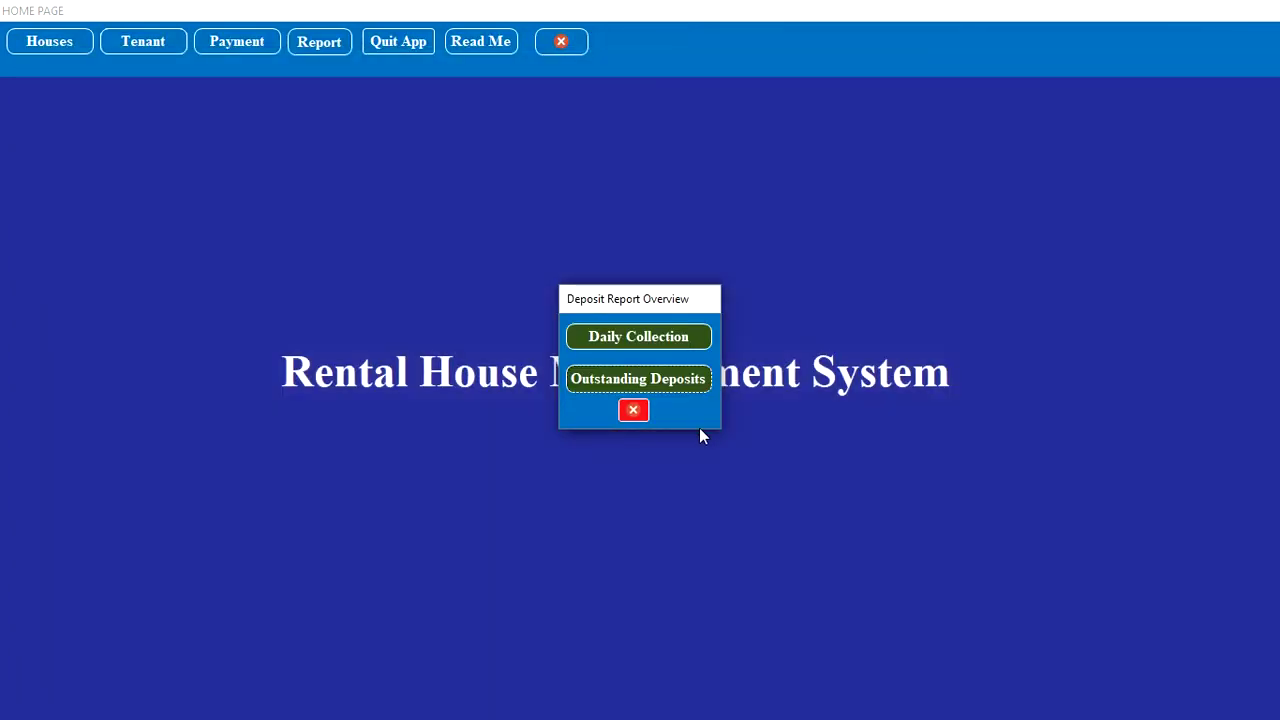
# Step: Close the Deposit Report Overview and Rent and Deposit Report dialogs and show the Read Me window
pyautogui.click(642, 411)
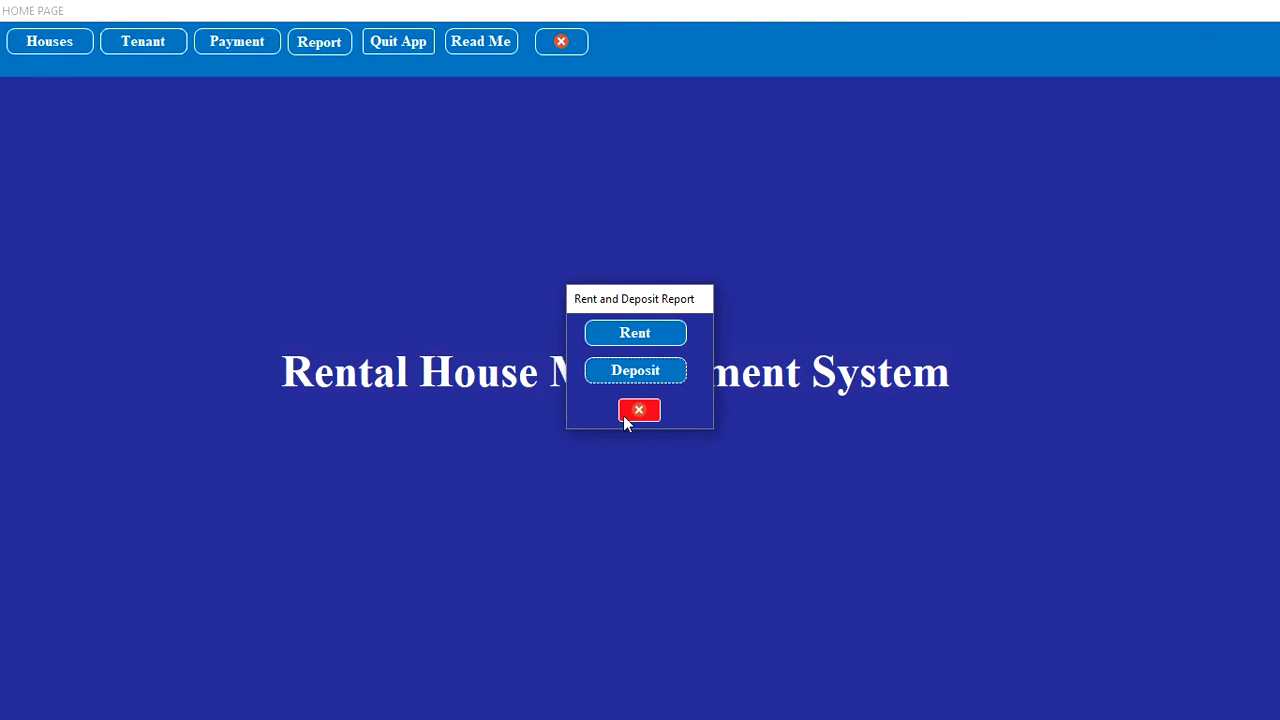
pyautogui.click(628, 413)
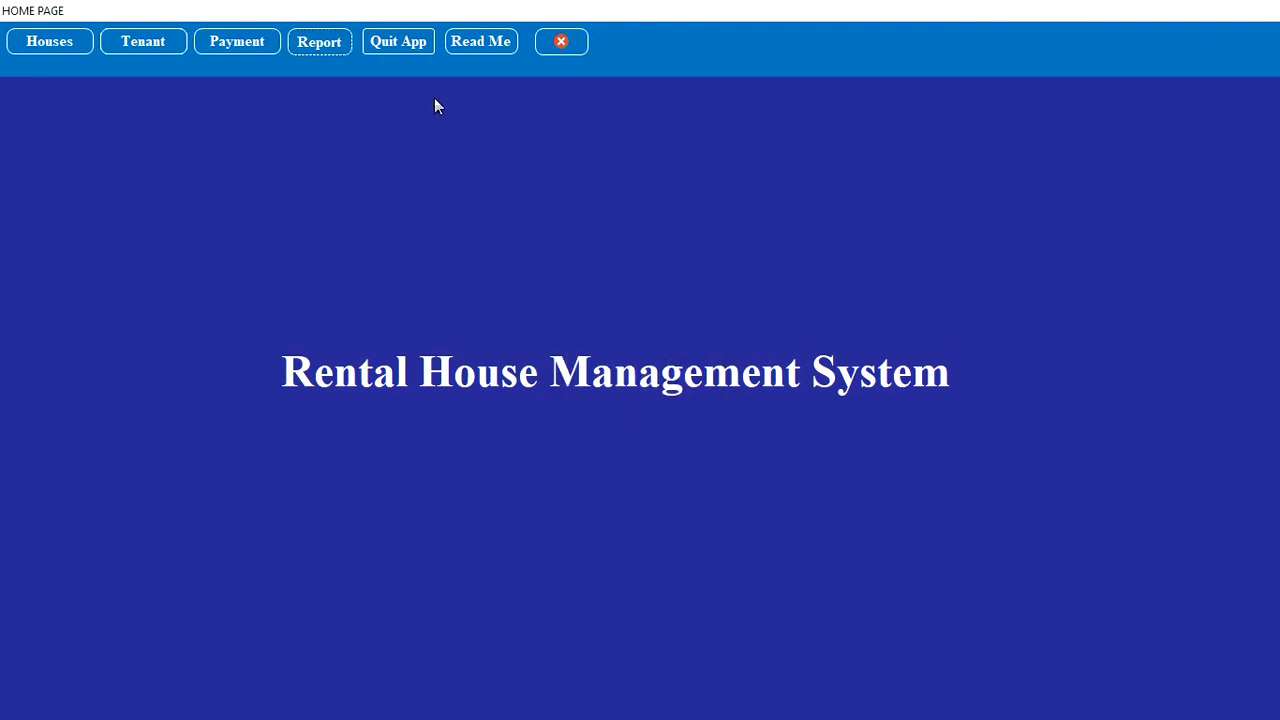
pyautogui.click(503, 46)
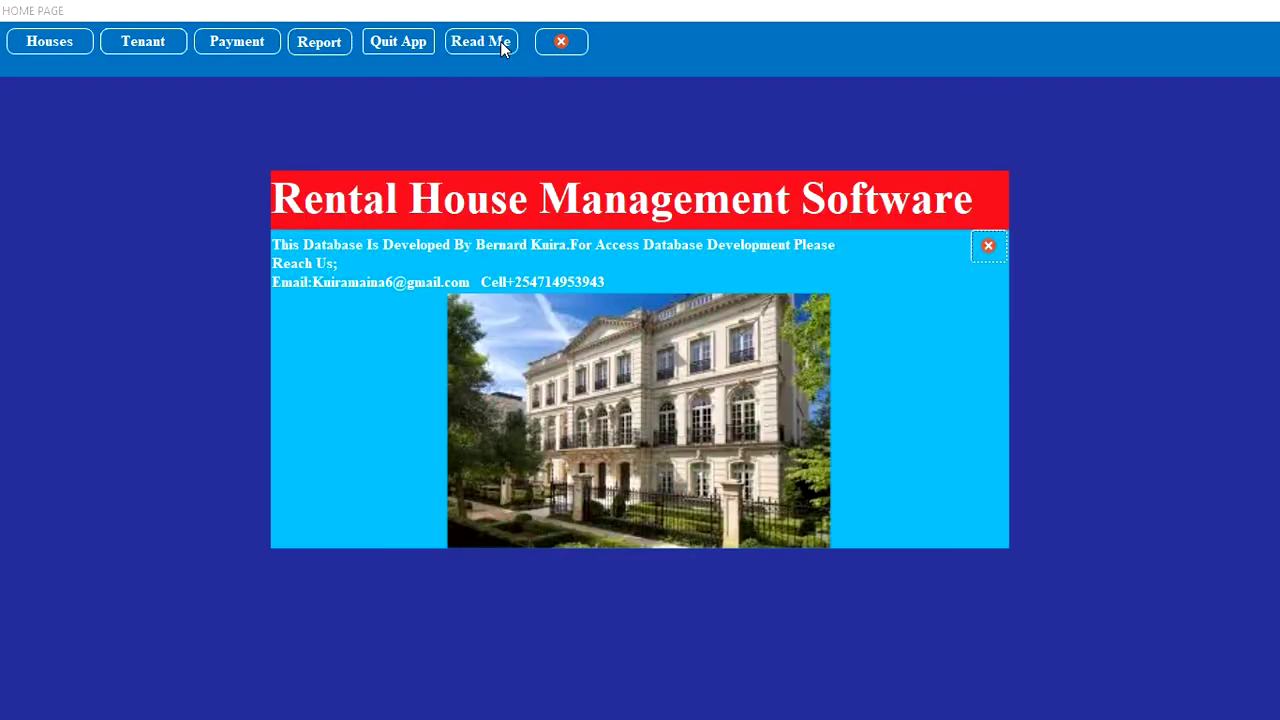